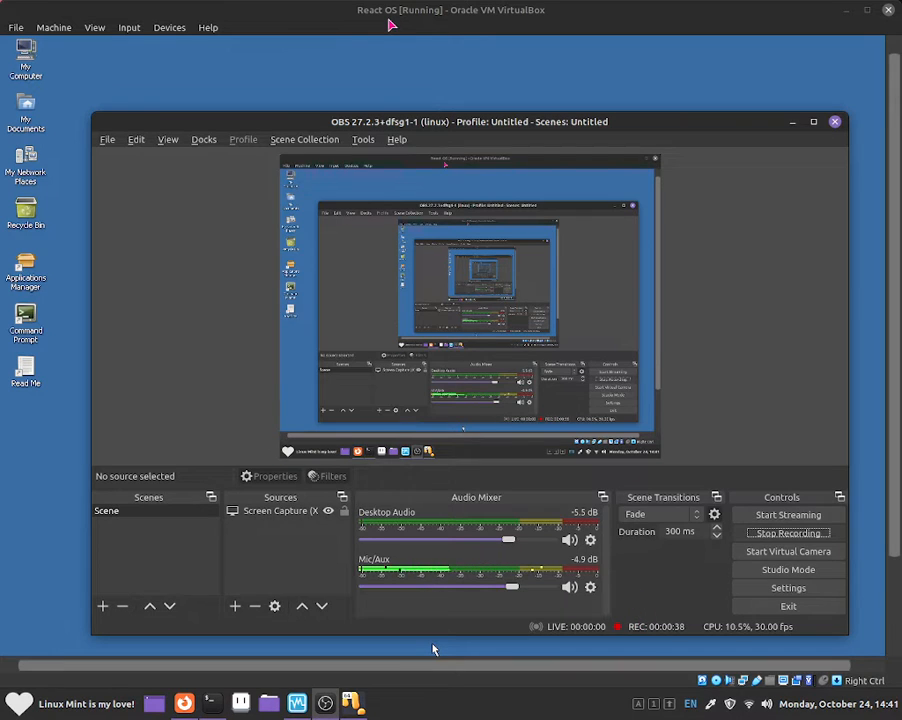
Switch the React OS virtual machine to full-screen mode and accept the switch
click(387, 16)
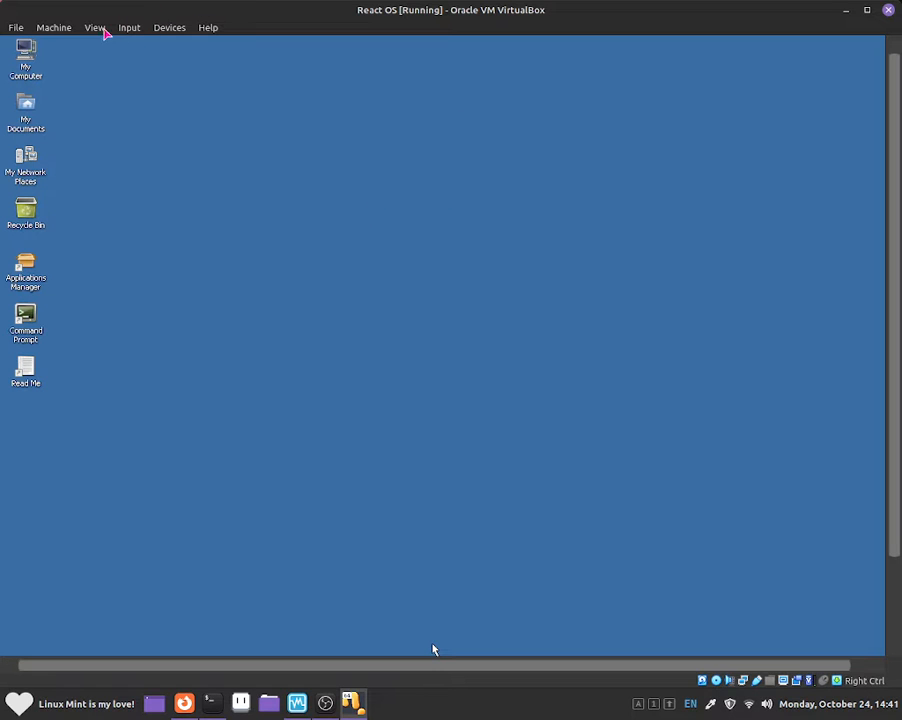
click(97, 30)
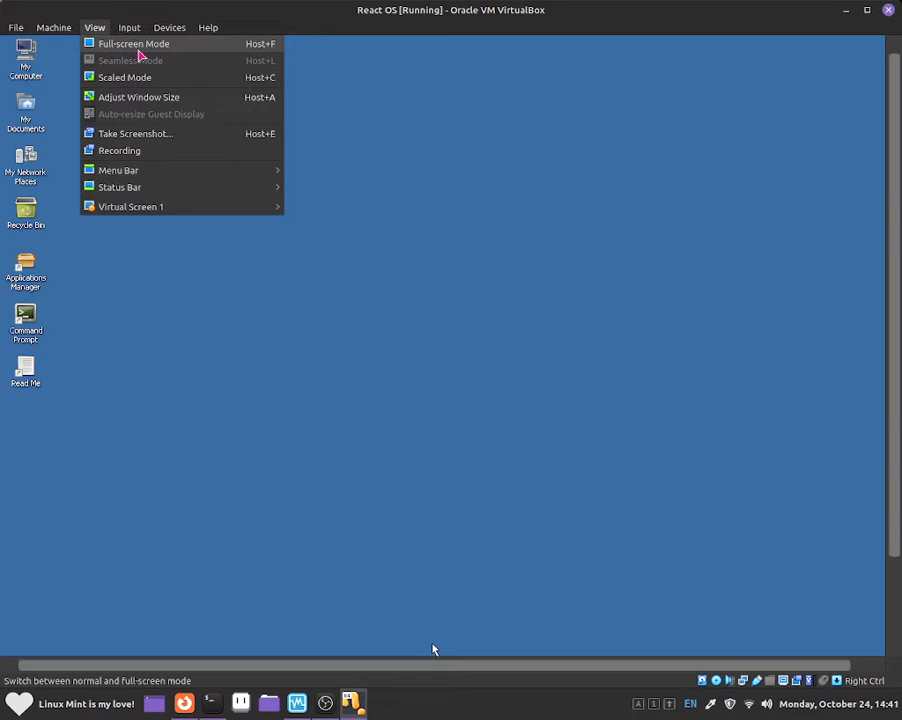
click(167, 47)
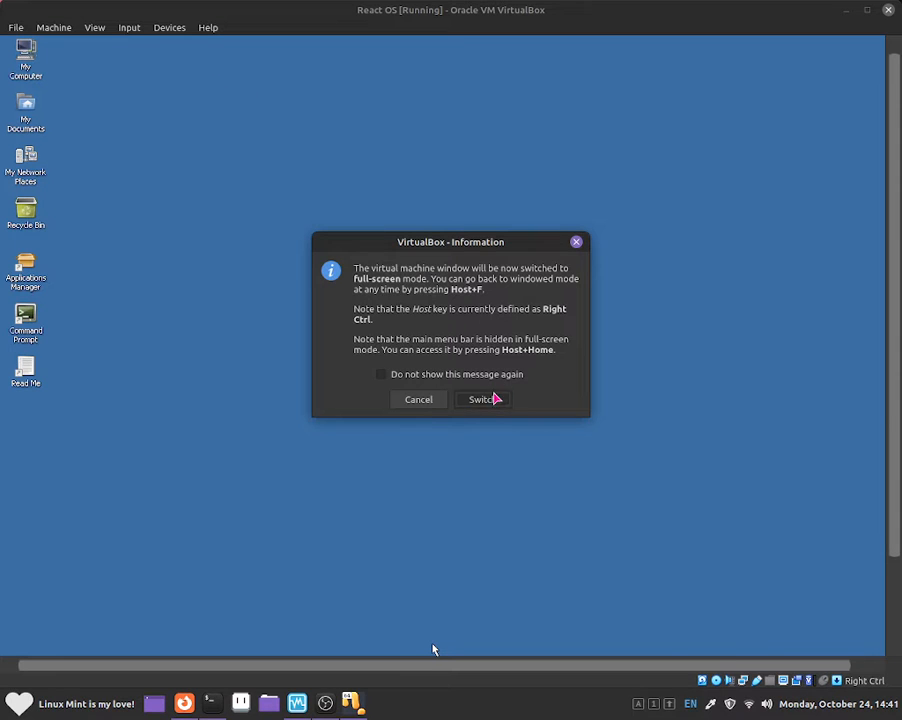
click(494, 399)
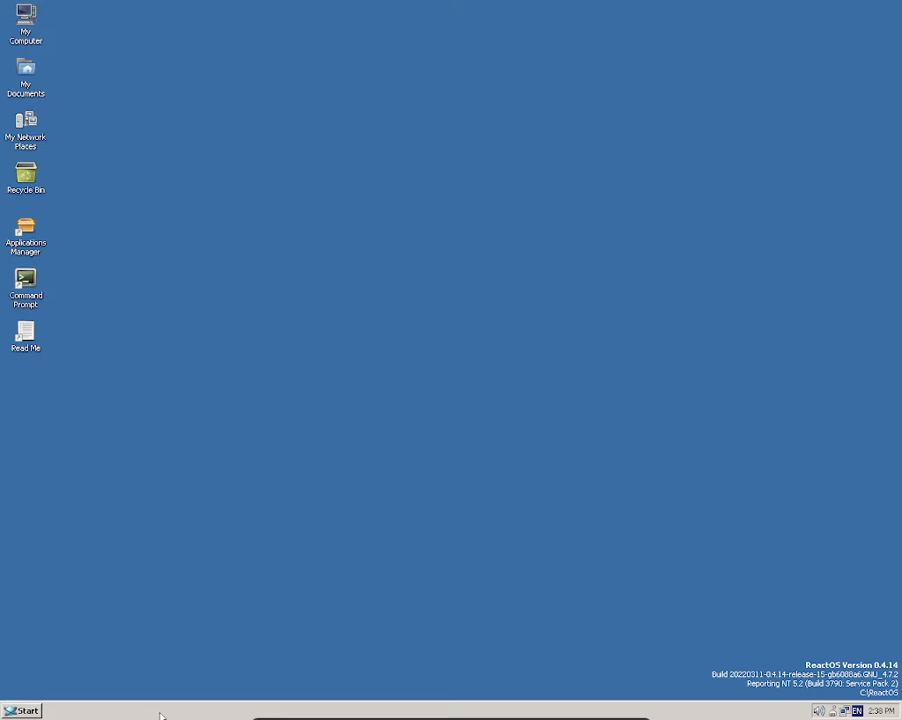
Launch Paint from the ReactOS accessories
click(26, 711)
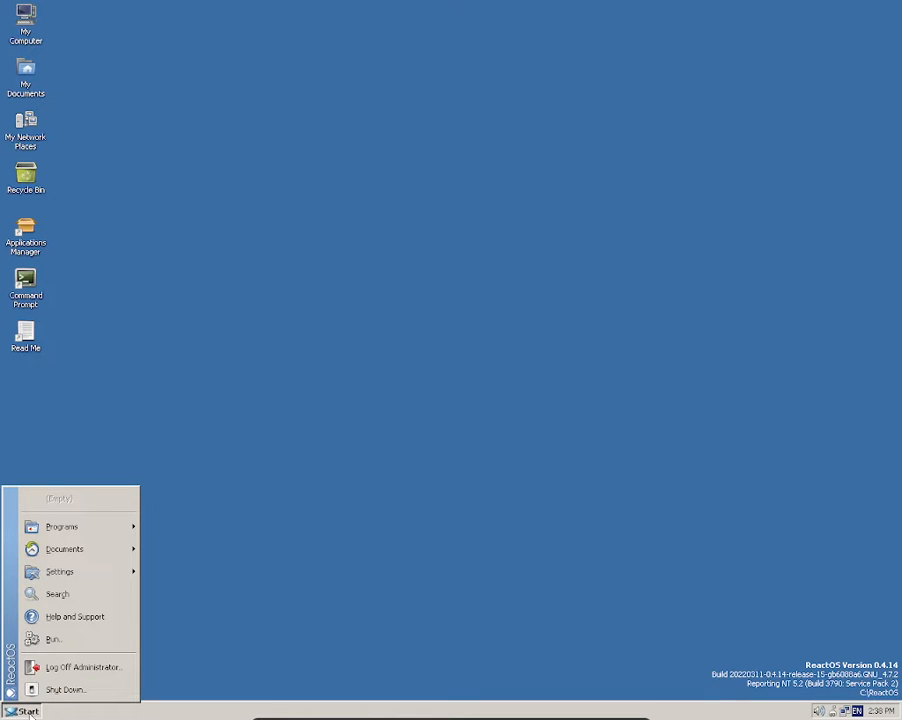
mouse_move(82, 530)
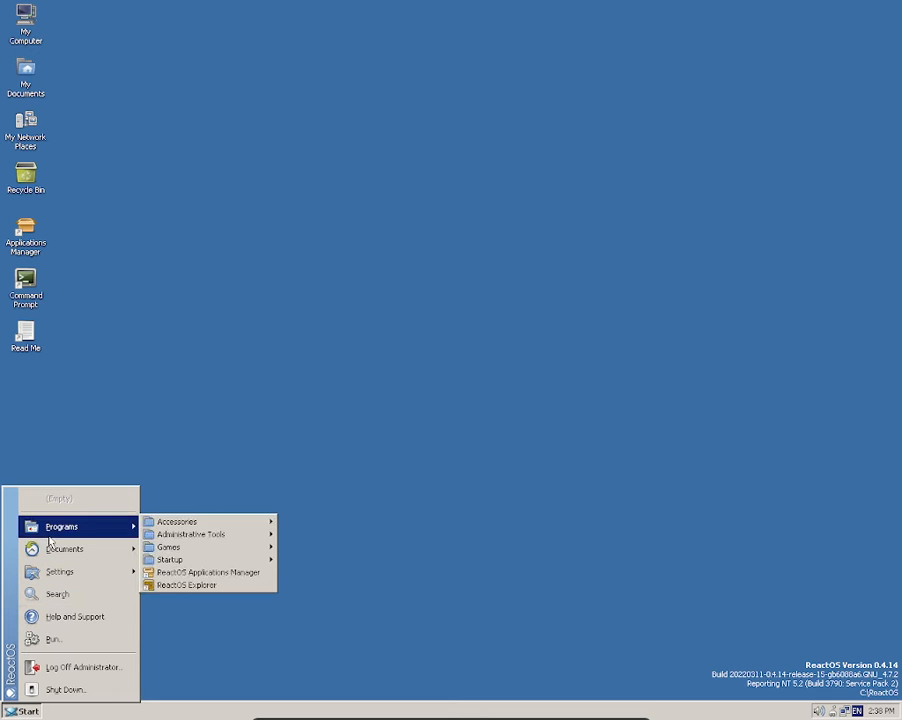
mouse_move(185, 522)
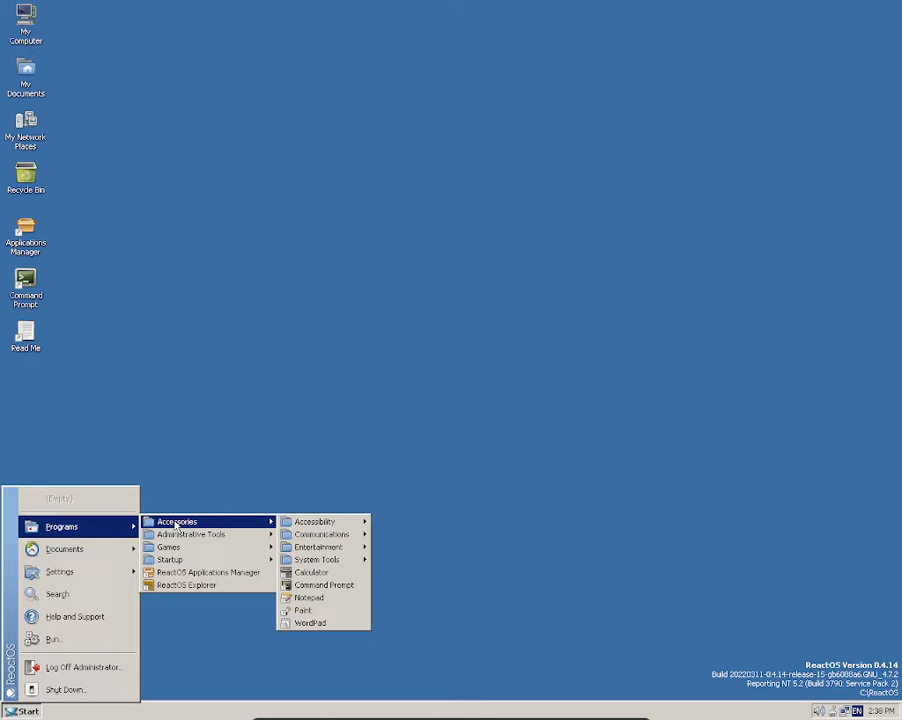
click(311, 611)
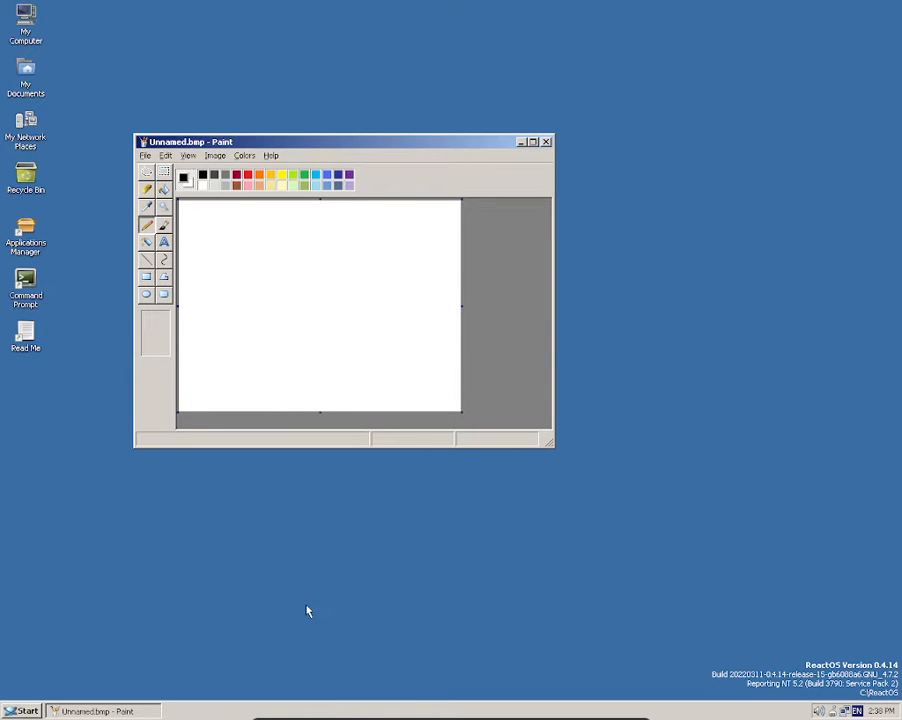
Move the Paint window nearer the middle of the desktop and enlarge it in both directions
click(532, 142)
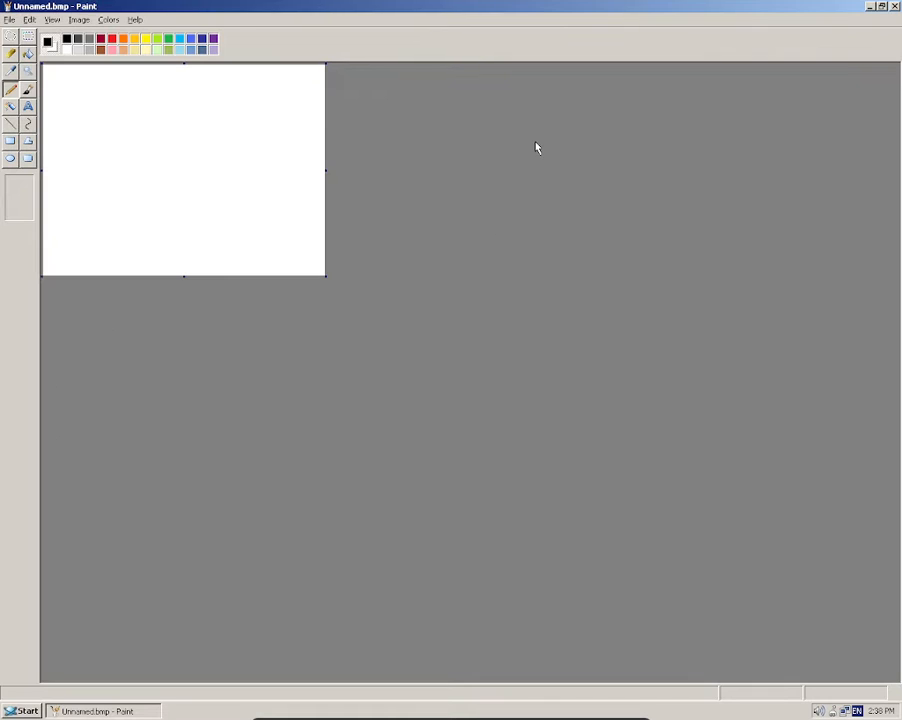
click(881, 6)
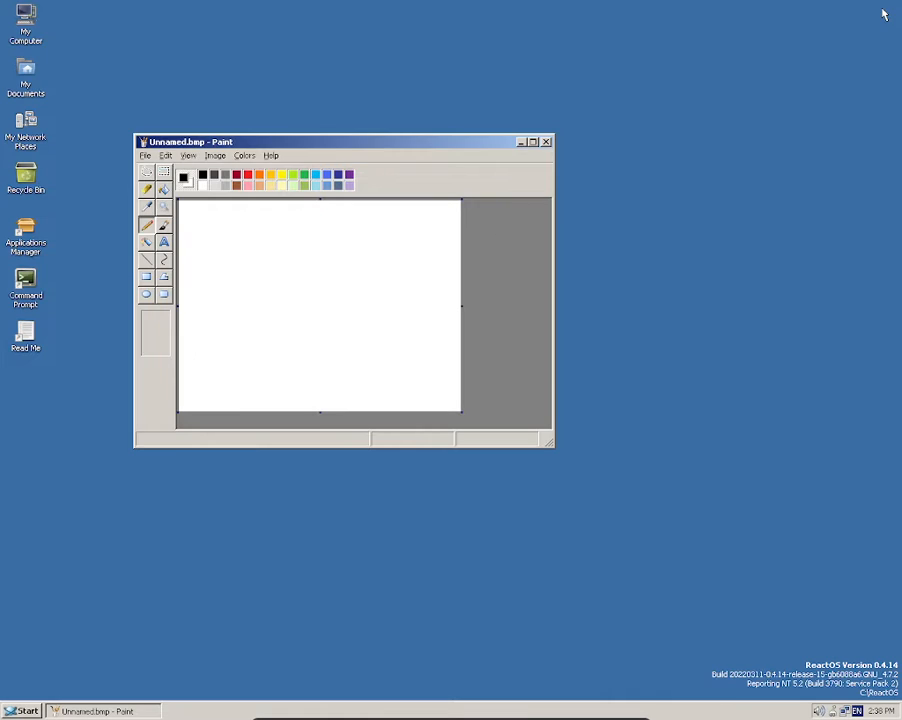
drag(458, 140, 570, 146)
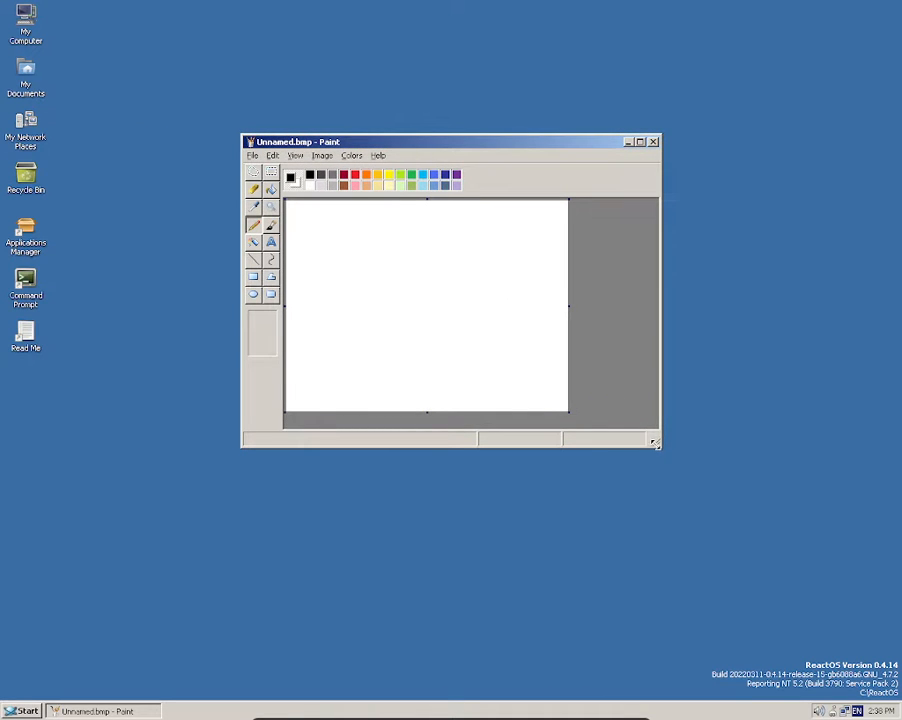
mouse_move(658, 444)
mouse_down()
mouse_move(662, 463)
mouse_move(661, 436)
mouse_move(661, 580)
mouse_move(716, 597)
mouse_move(684, 572)
mouse_move(743, 582)
mouse_move(755, 600)
mouse_move(737, 601)
mouse_up()
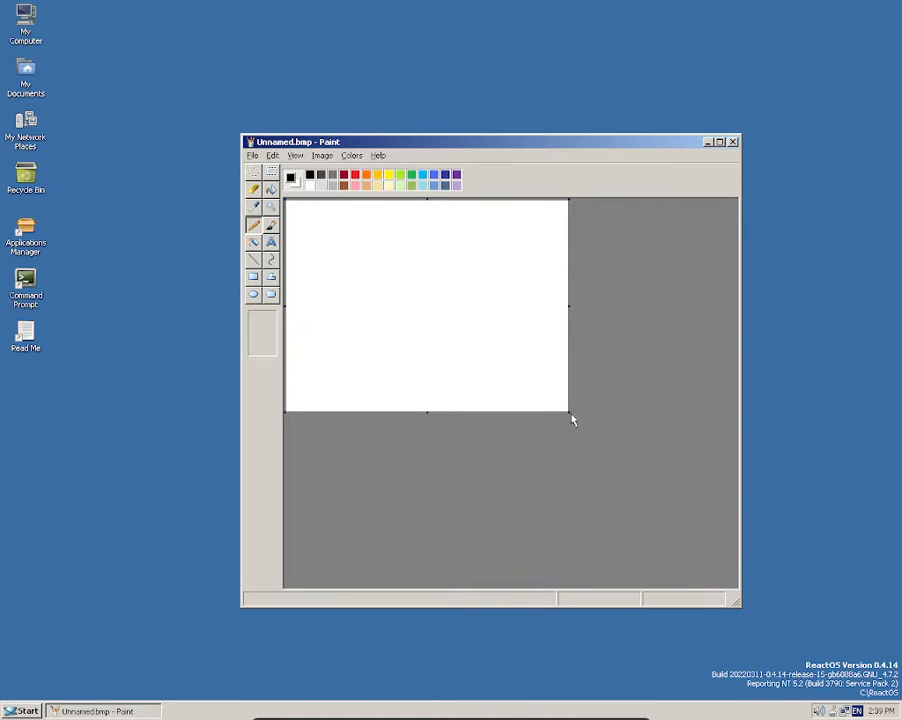
Enlarge the blank canvas until it nearly fills the Paint window, and shift the window slightly
drag(567, 411, 672, 502)
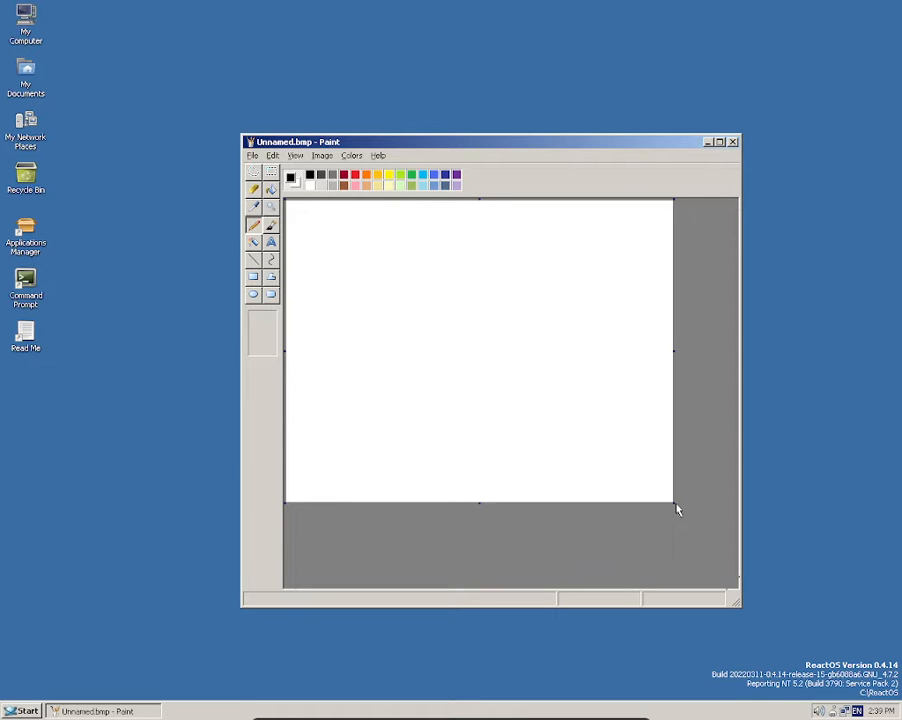
drag(674, 503, 713, 546)
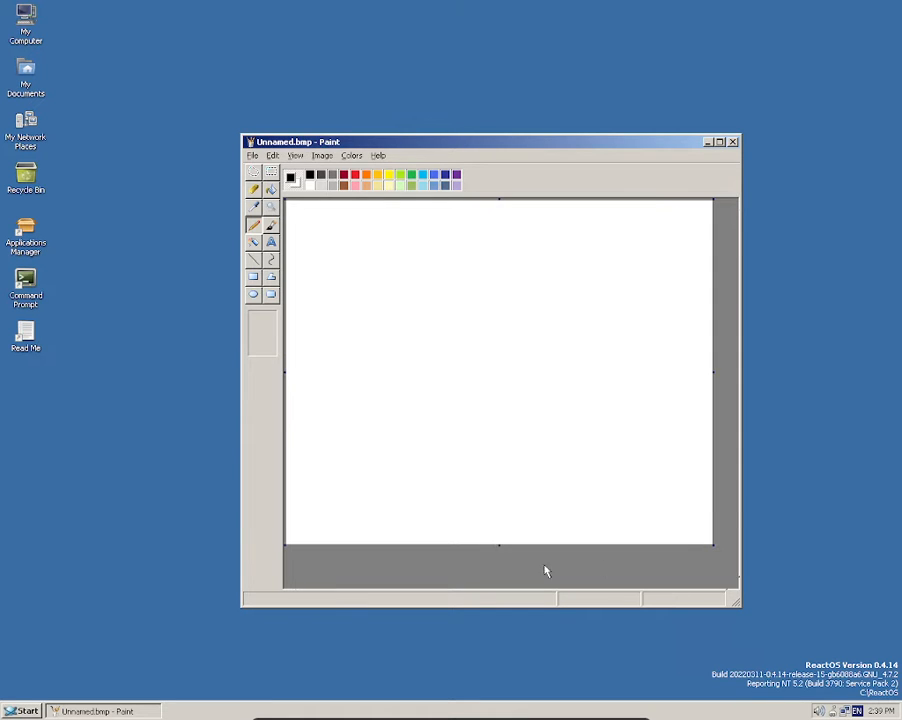
drag(498, 545, 500, 568)
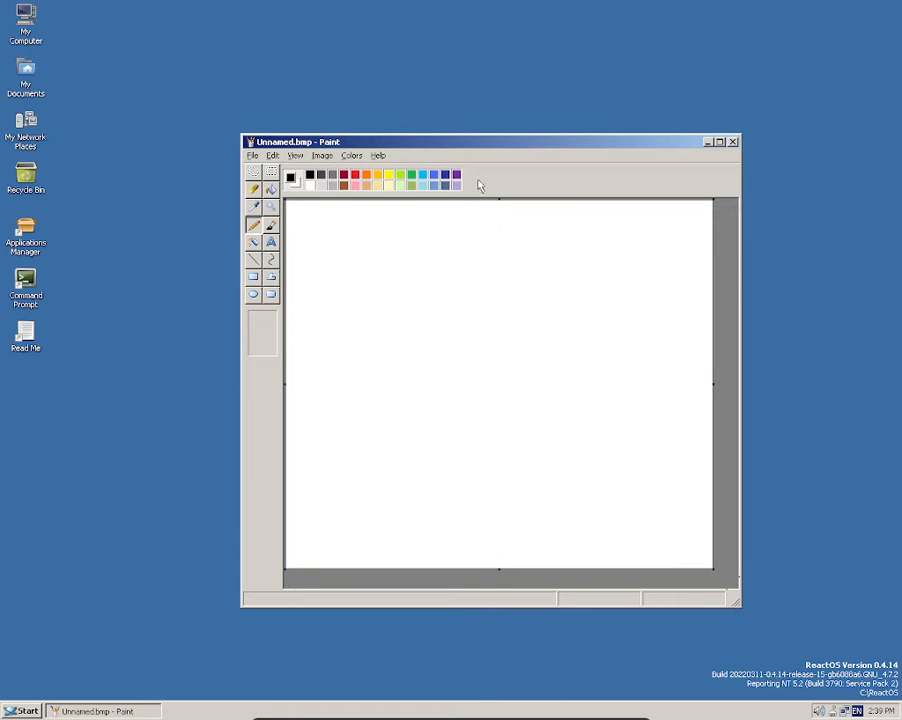
drag(471, 146, 492, 138)
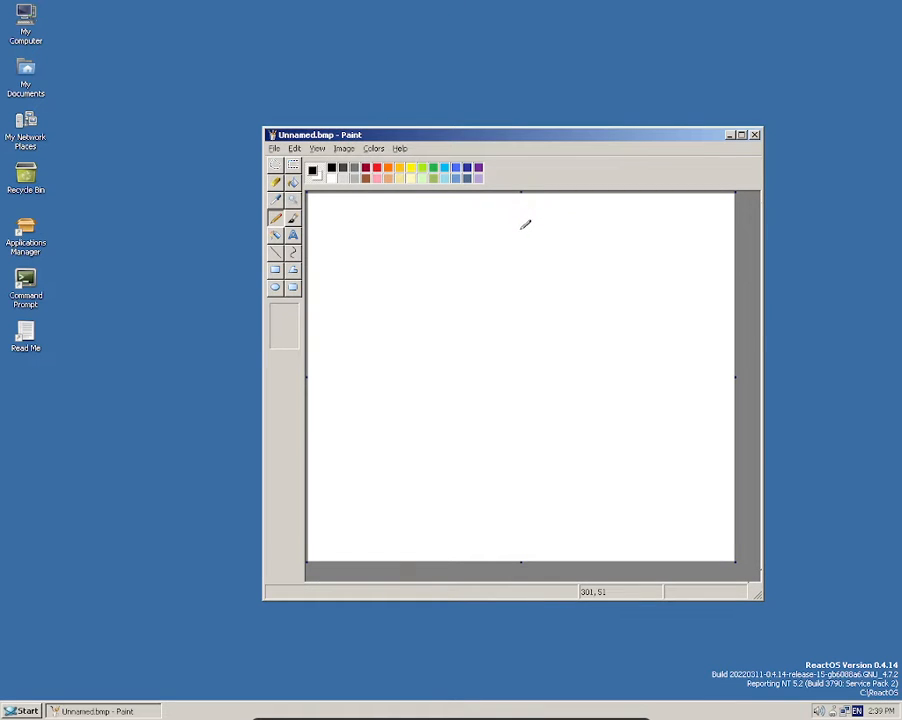
Look through the available commands and view the version information about Paint for ReactOS
click(274, 149)
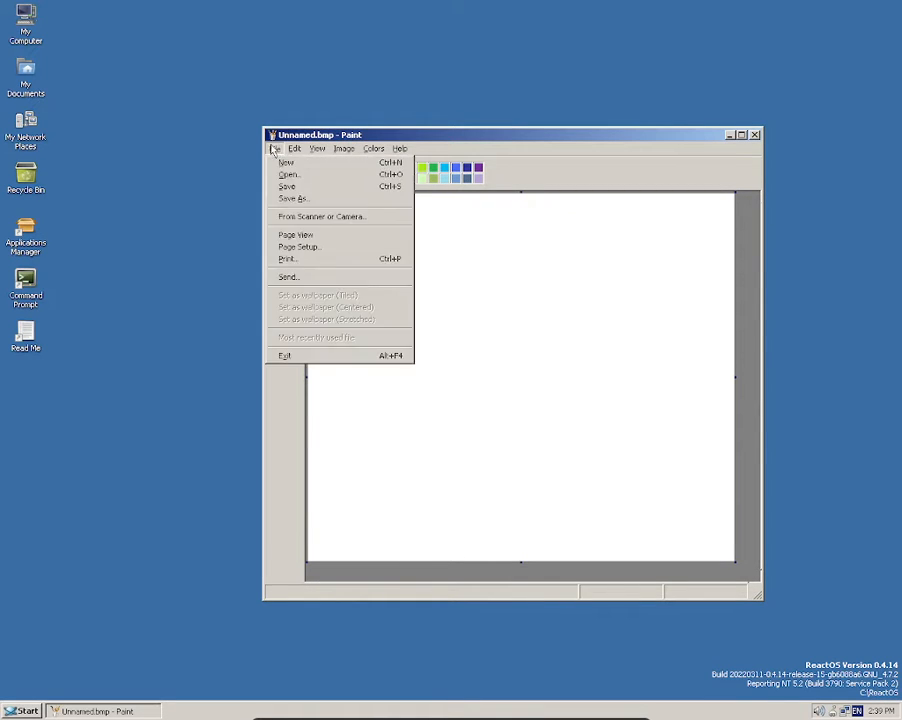
mouse_move(346, 156)
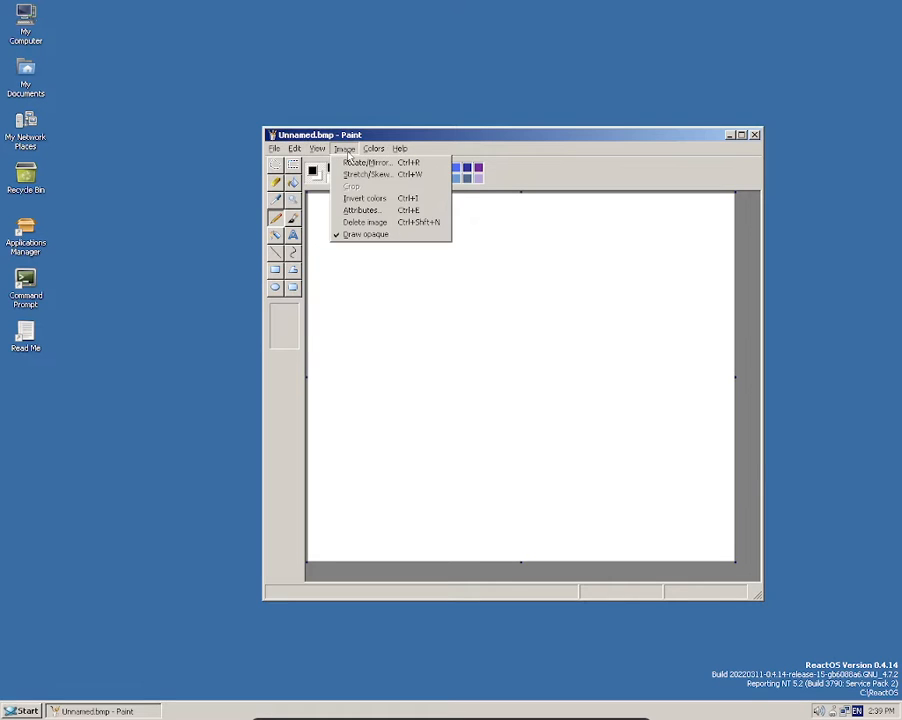
mouse_move(405, 150)
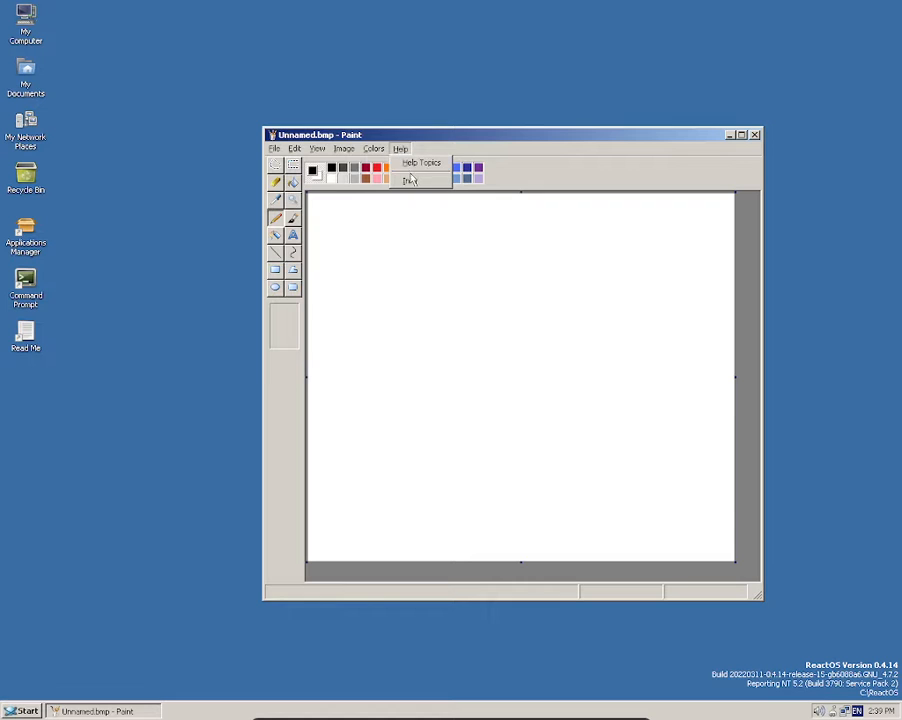
click(410, 180)
drag(405, 150, 542, 174)
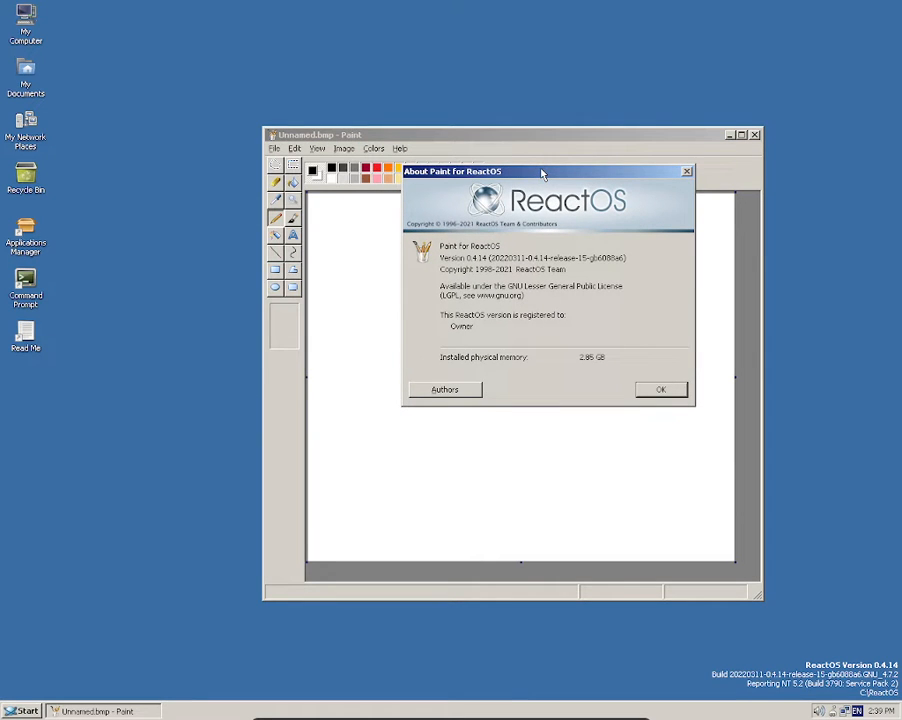
drag(542, 174, 544, 175)
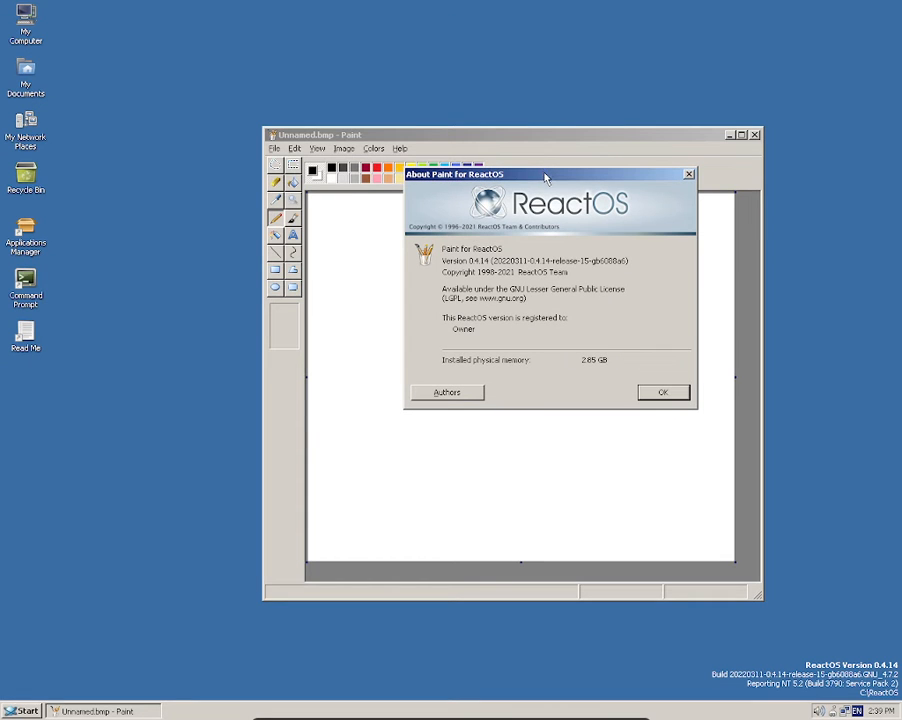
click(650, 390)
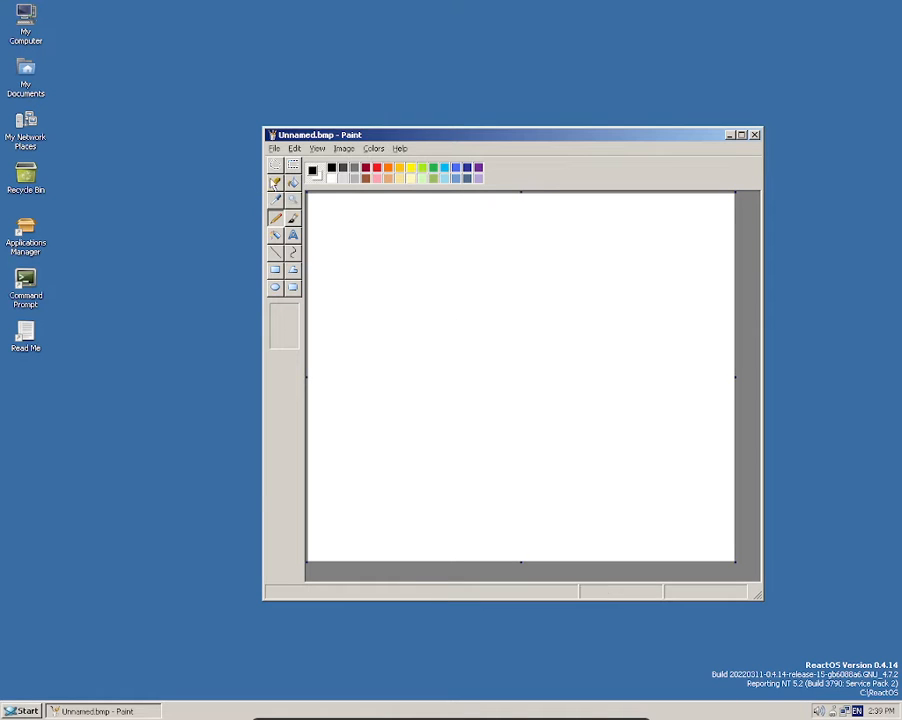
Select a rectangular area in the upper-left part of the canvas and delete its contents
click(276, 167)
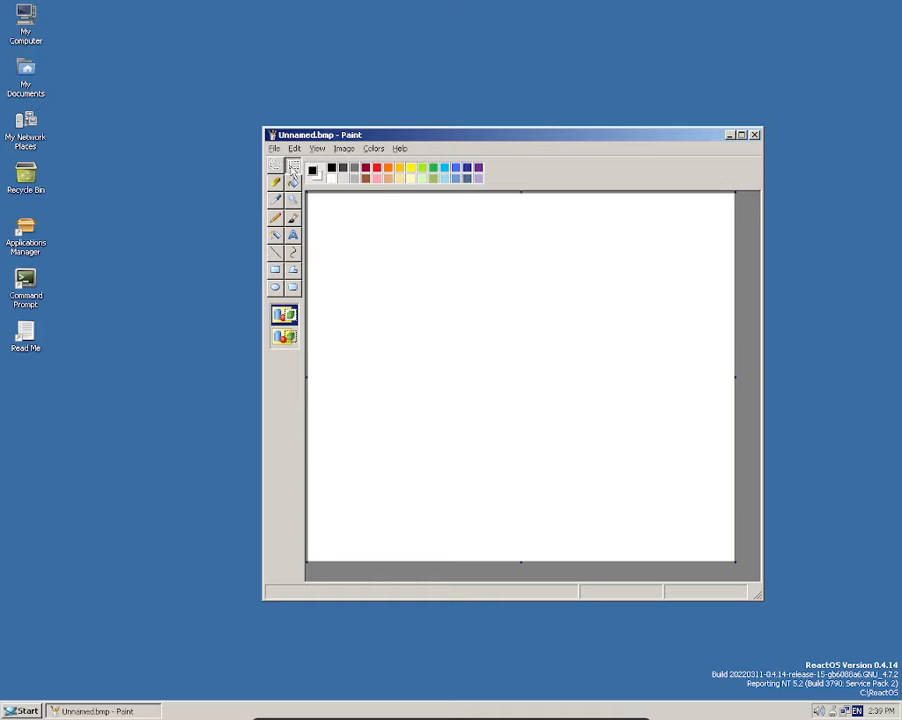
click(293, 165)
drag(335, 214, 497, 355)
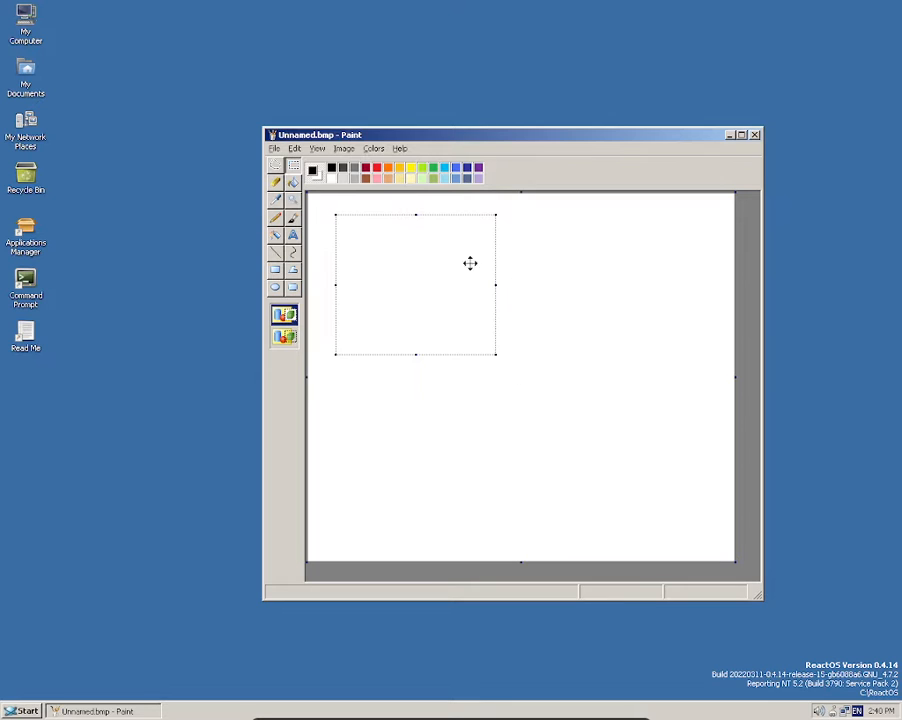
key(Delete)
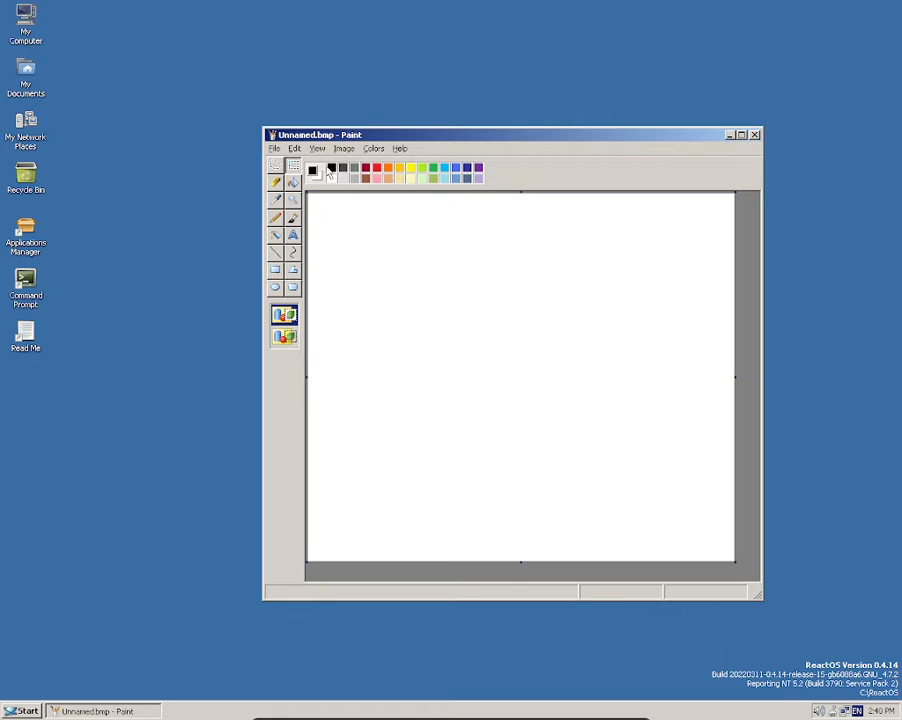
Select a free-form area of the blank canvas, move it up and to the left, and deselect it
click(274, 168)
drag(359, 217, 494, 307)
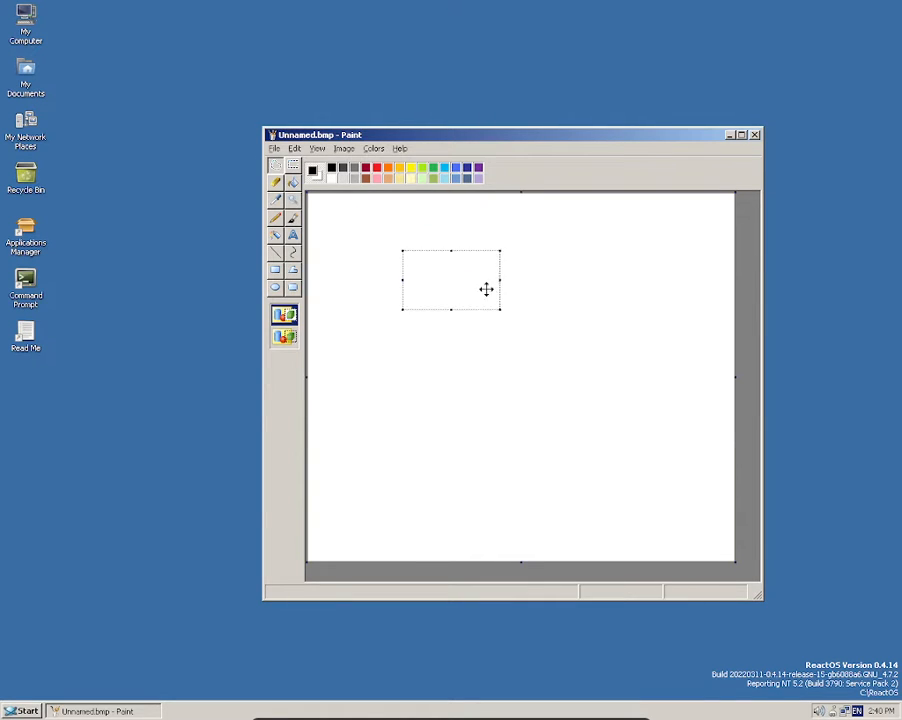
drag(452, 263, 418, 234)
click(337, 225)
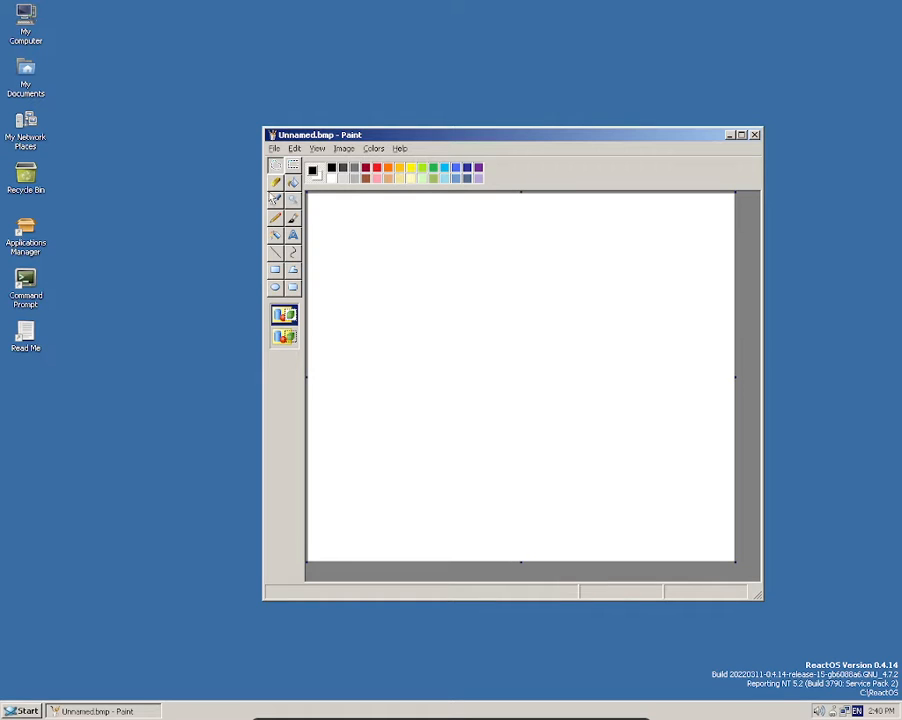
Set the eraser to its largest size and draw a looping black freehand line with the Pencil near the canvas centre
click(276, 183)
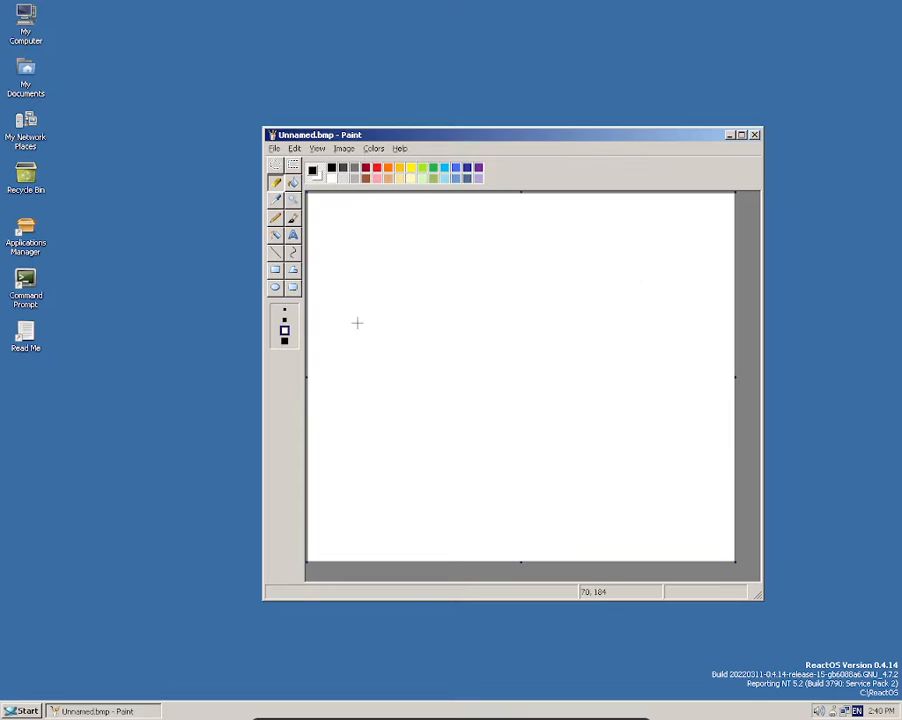
click(284, 341)
click(275, 217)
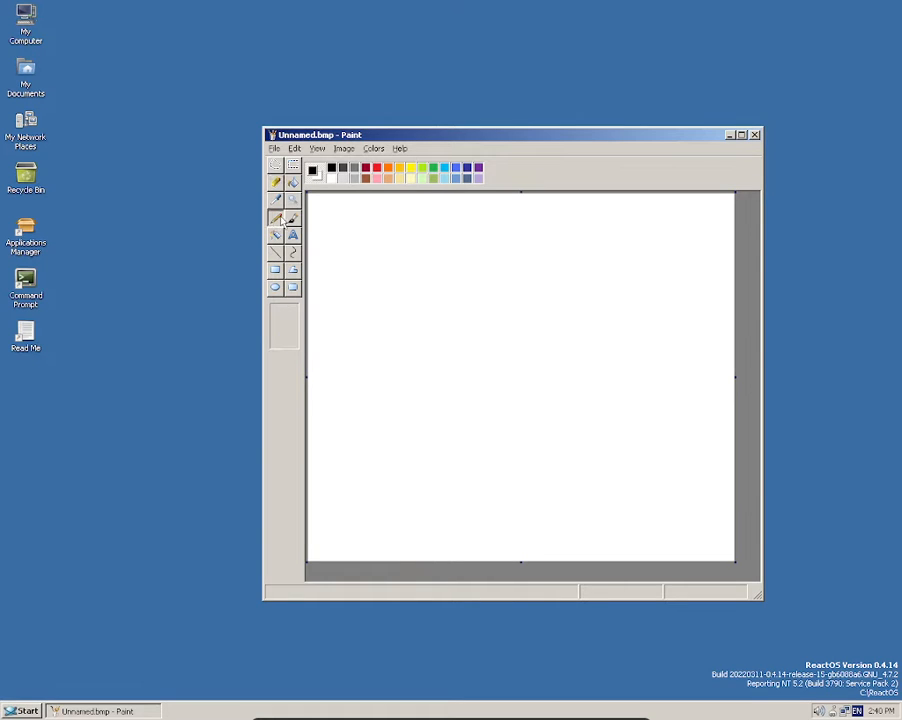
mouse_move(459, 281)
mouse_down()
mouse_move(583, 354)
mouse_move(514, 367)
mouse_move(588, 455)
mouse_move(559, 382)
mouse_move(628, 419)
mouse_up()
Erase the upper curve and parts of the loop of the freehand line with the largest eraser
click(275, 183)
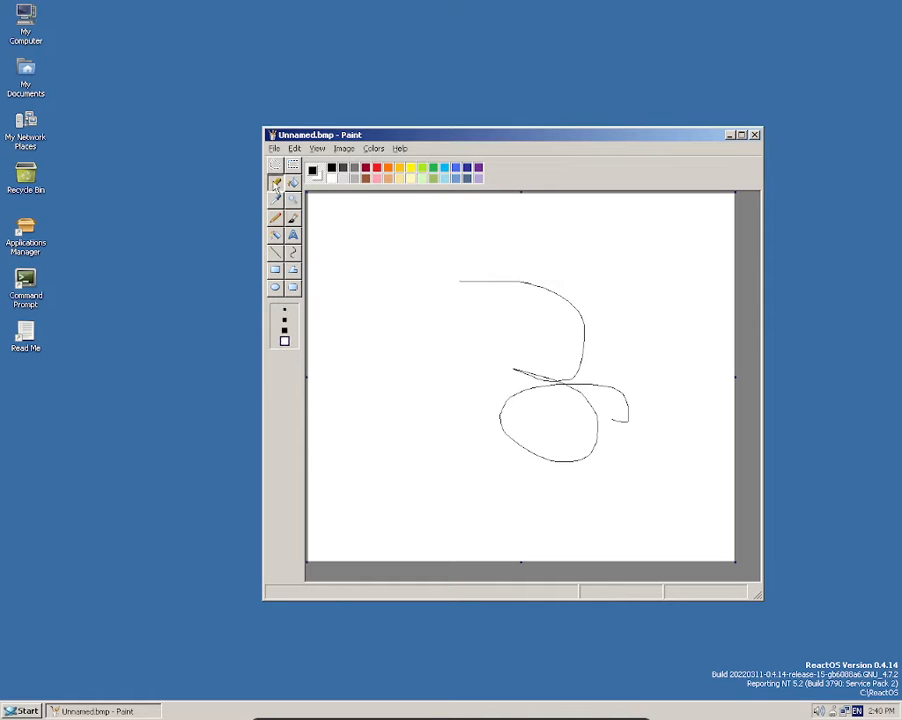
mouse_move(459, 282)
mouse_down()
mouse_move(521, 293)
mouse_move(567, 270)
mouse_move(546, 289)
mouse_move(550, 301)
mouse_move(528, 268)
mouse_move(533, 315)
mouse_move(557, 274)
mouse_move(556, 325)
mouse_move(591, 271)
mouse_move(577, 333)
mouse_move(574, 291)
mouse_up()
mouse_move(576, 385)
mouse_down()
mouse_move(576, 354)
mouse_move(604, 304)
mouse_move(593, 433)
mouse_move(559, 405)
mouse_move(555, 335)
mouse_move(541, 404)
mouse_move(515, 409)
mouse_move(542, 355)
mouse_move(531, 375)
mouse_move(547, 405)
mouse_move(523, 344)
mouse_up()
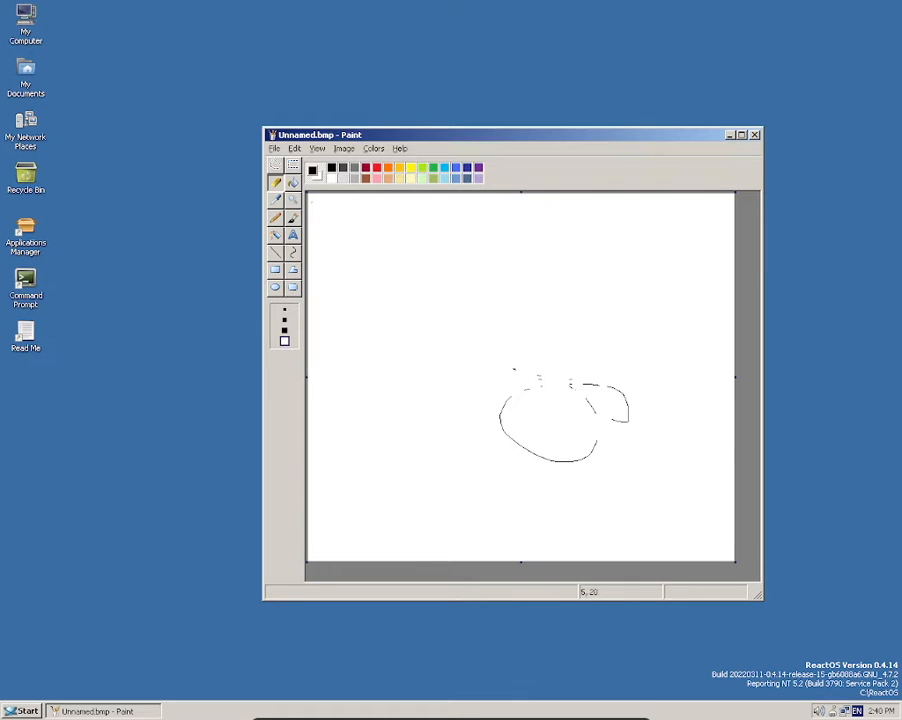
Fill the canvas background around the freehand line with light pink
click(293, 183)
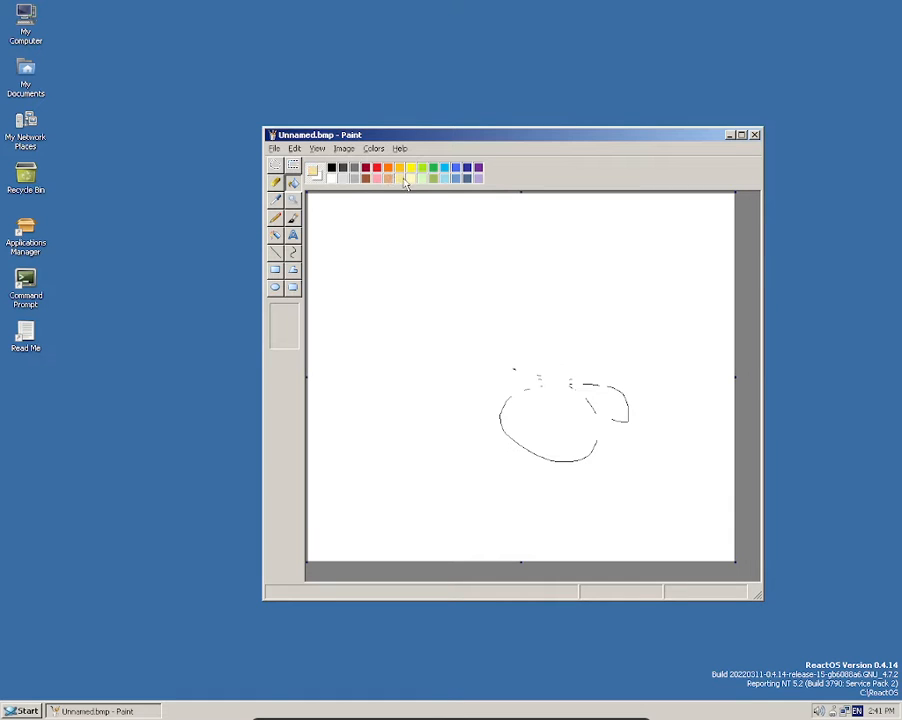
click(377, 179)
click(420, 226)
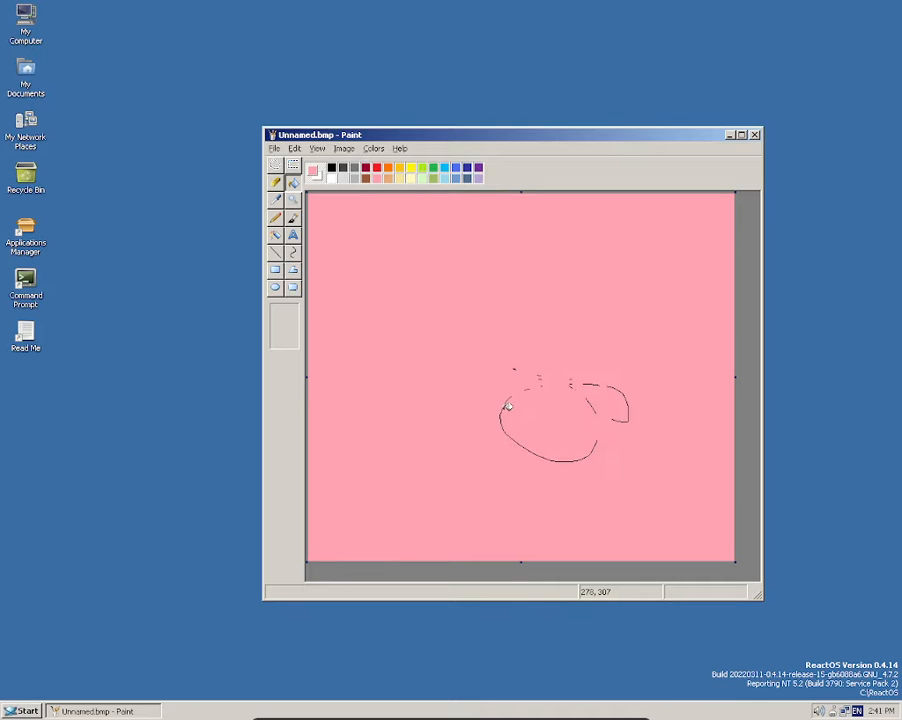
Select a rectangular area enclosing the whole freehand line on the pink canvas
click(293, 165)
drag(465, 318, 676, 496)
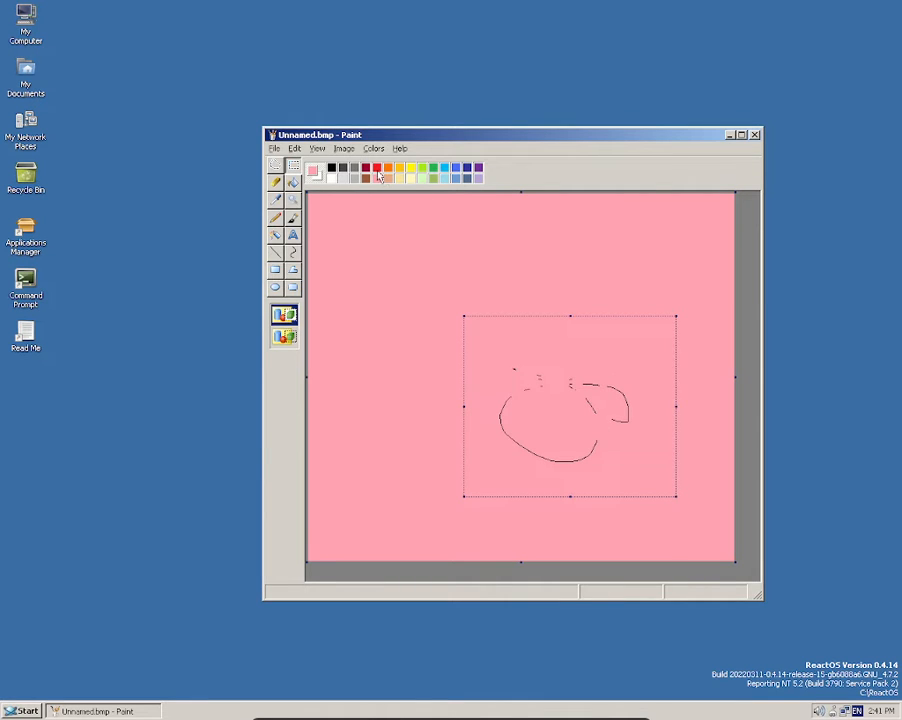
double_click(377, 181)
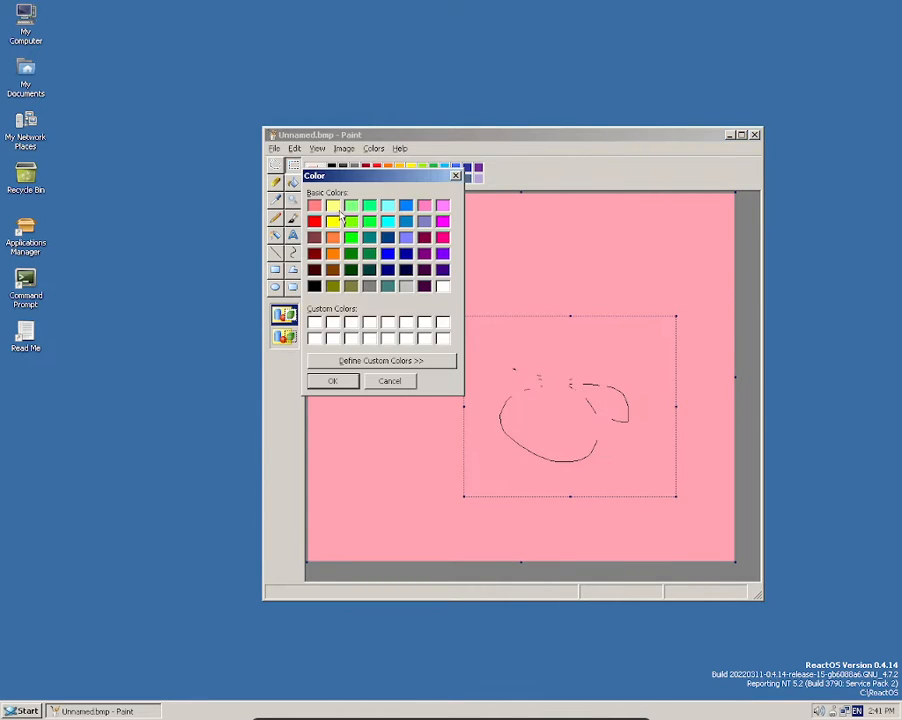
click(455, 177)
double_click(455, 177)
click(455, 177)
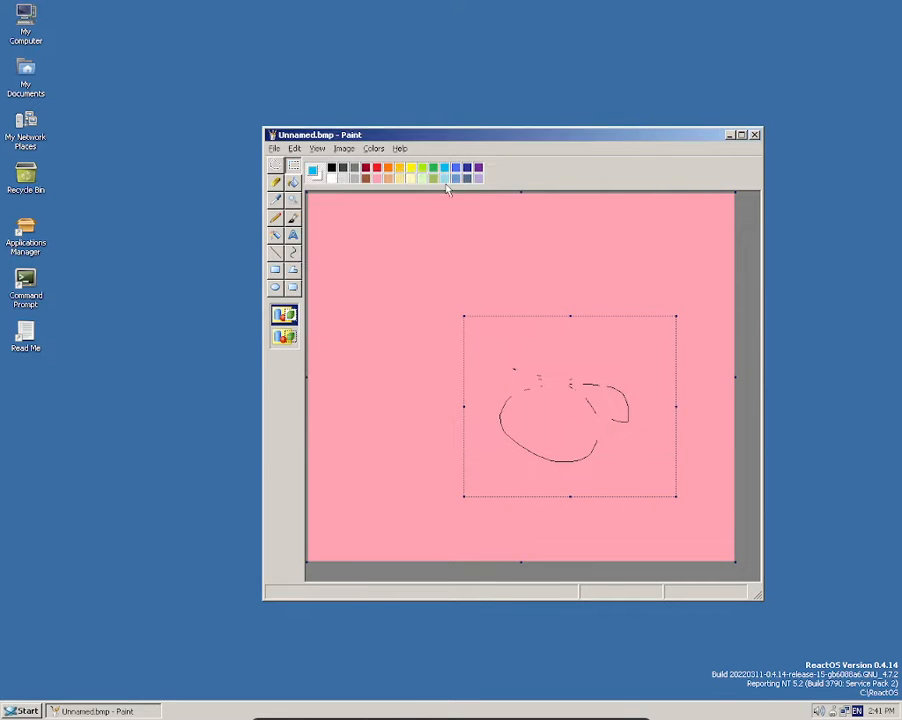
Delete the selected area containing the freehand line and fill the white gap with light pink
drag(514, 378, 436, 340)
key(Delete)
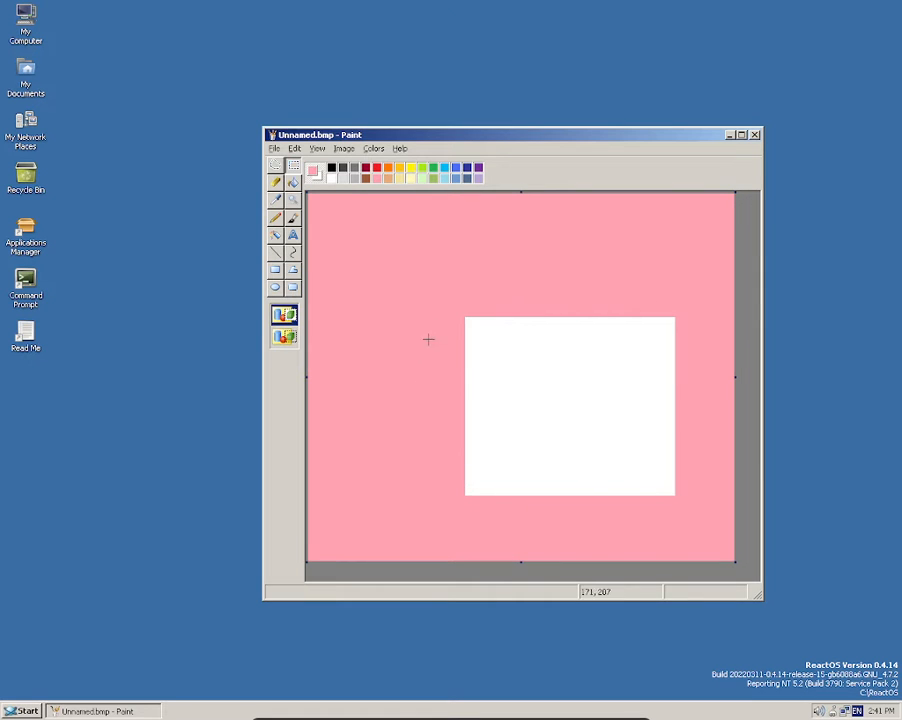
click(292, 182)
click(484, 325)
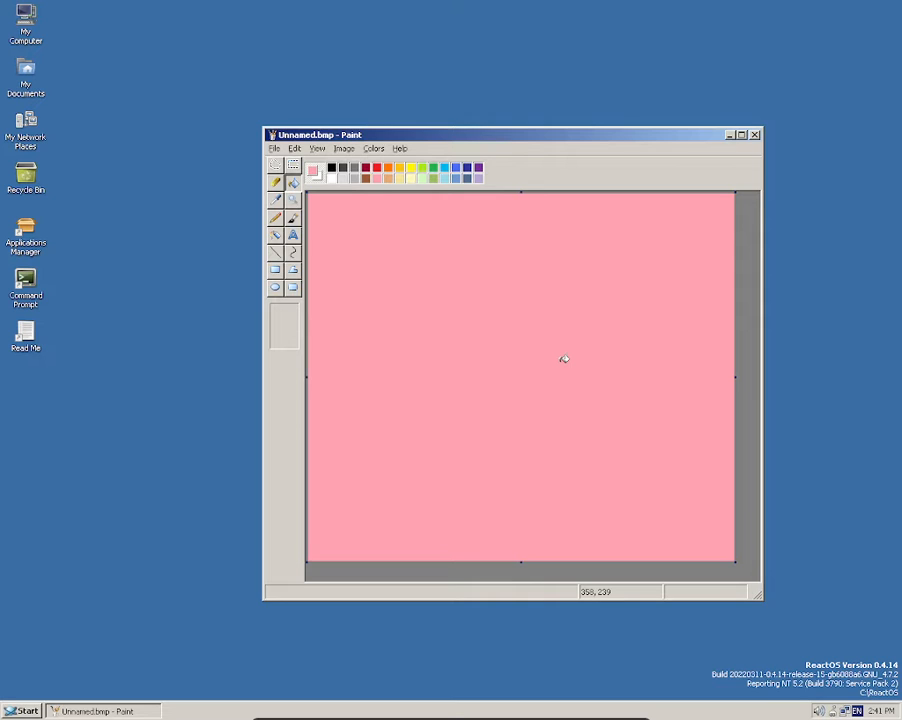
Draw two looping black Brush strokes across the canvas, one with the largest forward-slanted tip and one with the largest round tip
click(292, 217)
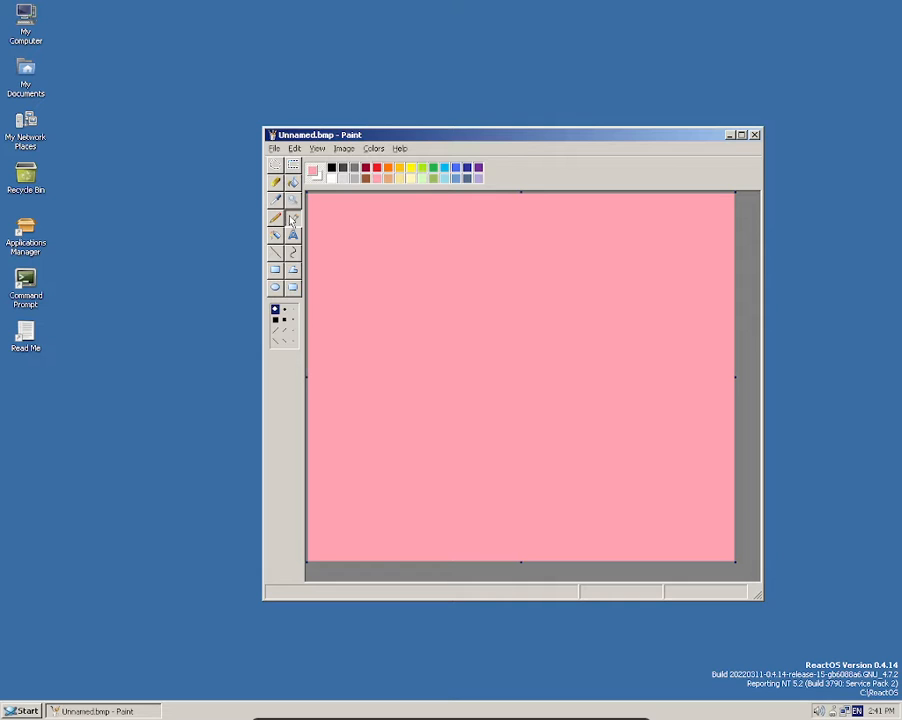
click(275, 330)
click(275, 310)
click(334, 168)
click(277, 330)
mouse_move(342, 297)
mouse_down()
mouse_move(519, 386)
mouse_move(590, 390)
mouse_move(612, 349)
mouse_move(608, 311)
mouse_move(536, 292)
mouse_move(522, 332)
mouse_move(607, 364)
mouse_move(623, 302)
mouse_move(561, 285)
mouse_move(622, 318)
mouse_move(567, 265)
mouse_up()
click(275, 310)
mouse_move(350, 378)
mouse_down()
mouse_move(431, 425)
mouse_move(481, 431)
mouse_move(594, 421)
mouse_move(588, 395)
mouse_move(574, 394)
mouse_move(586, 431)
mouse_move(635, 401)
mouse_up()
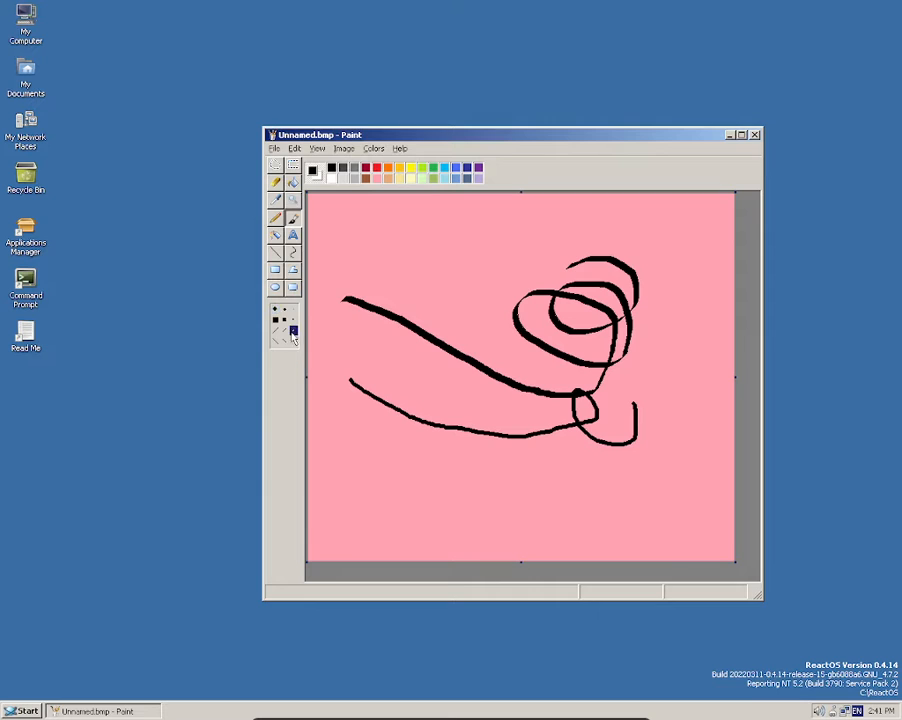
Draw thin black freehand strokes around the thick ones, trying the smallest forward-slanted, backward-slanted, square and round brush tips
mouse_move(339, 434)
mouse_down()
mouse_move(378, 465)
mouse_move(451, 478)
mouse_move(561, 469)
mouse_move(534, 477)
mouse_move(552, 486)
mouse_move(648, 480)
mouse_move(650, 493)
mouse_move(661, 465)
mouse_up()
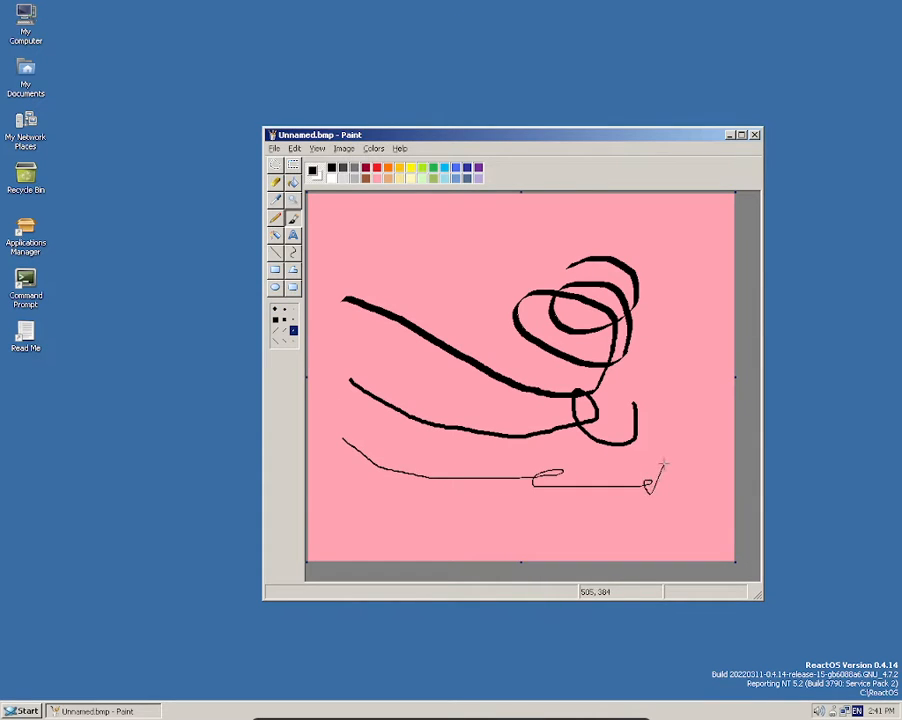
click(293, 341)
mouse_move(336, 374)
mouse_down()
mouse_move(409, 420)
mouse_move(526, 427)
mouse_up()
click(293, 320)
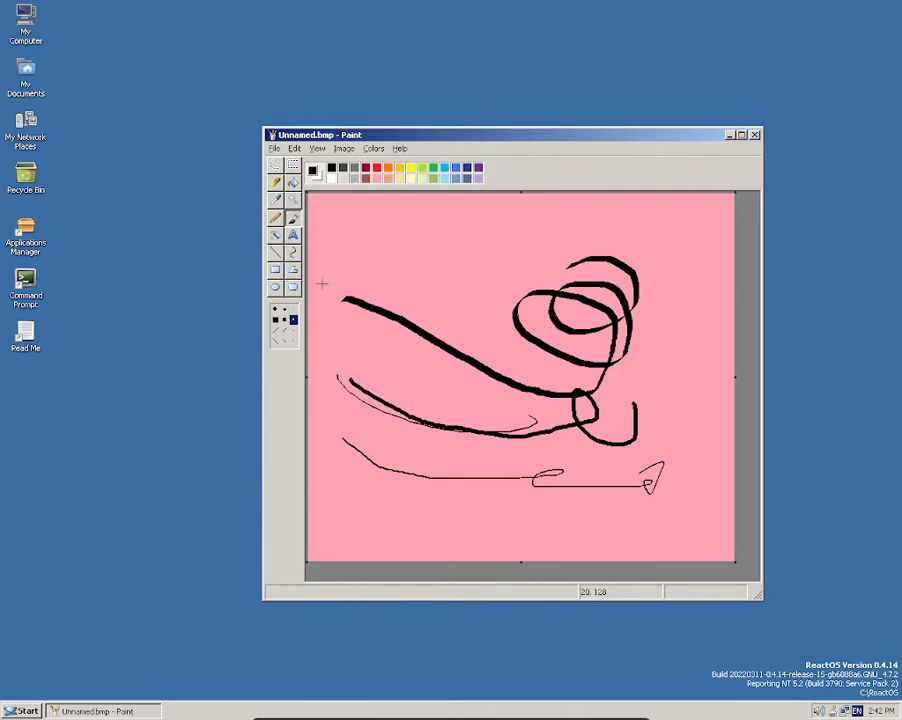
mouse_move(348, 238)
mouse_down()
mouse_move(408, 248)
mouse_move(519, 228)
mouse_move(614, 230)
mouse_move(543, 265)
mouse_move(503, 226)
mouse_move(405, 246)
mouse_up()
click(293, 309)
mouse_move(356, 285)
mouse_down()
mouse_move(450, 291)
mouse_move(506, 268)
mouse_move(471, 270)
mouse_move(481, 310)
mouse_move(442, 308)
mouse_up()
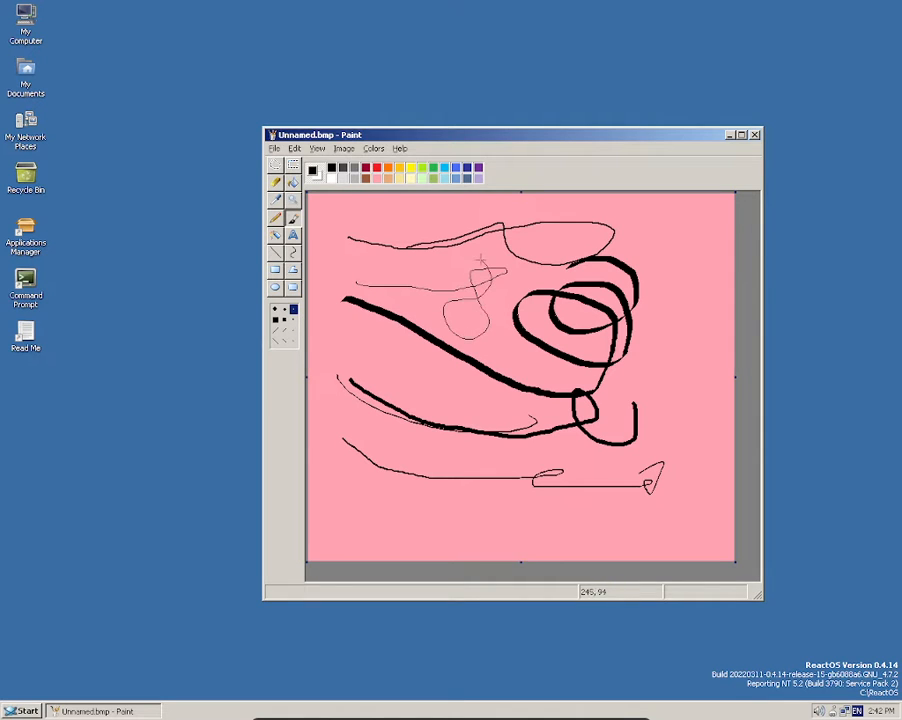
drag(481, 259, 462, 297)
Draw three black strokes across the left and upper parts of the canvas with the largest backward-slanted brush tip
click(284, 311)
click(275, 311)
click(276, 329)
click(275, 341)
drag(463, 389, 409, 325)
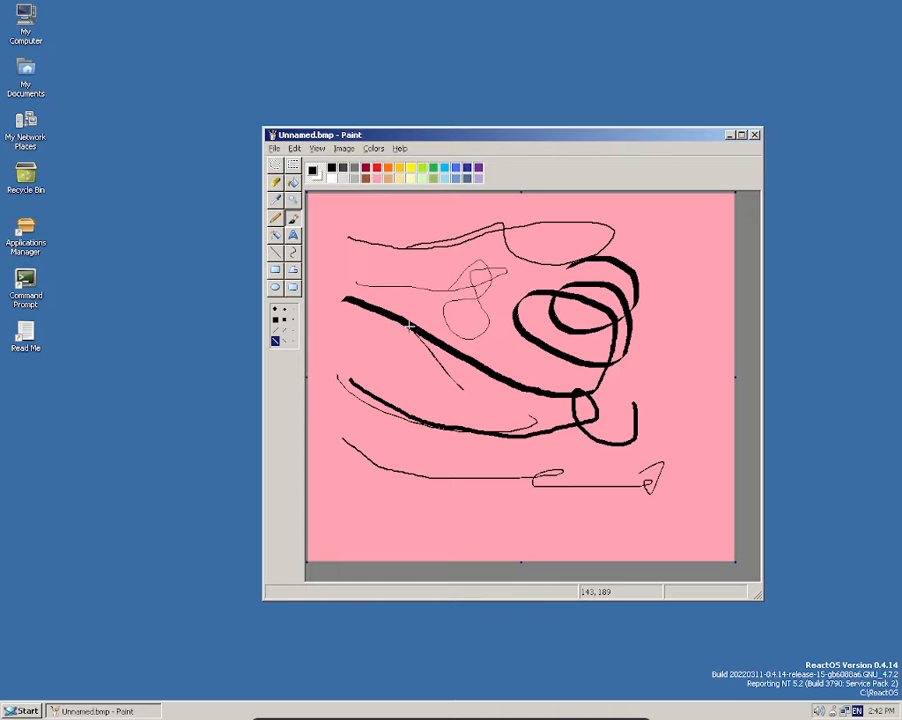
drag(390, 366, 308, 318)
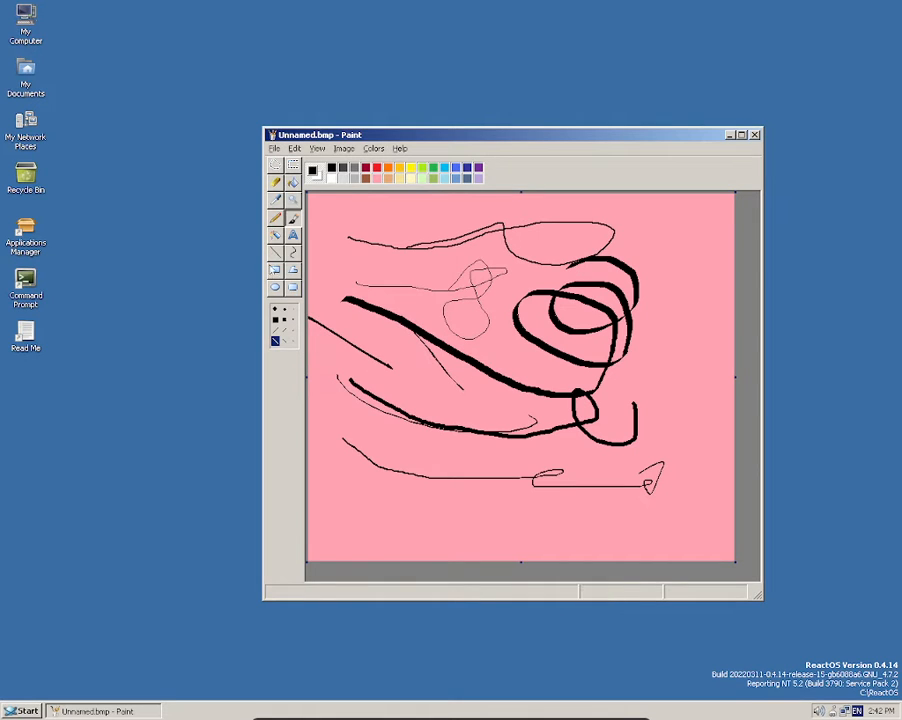
click(293, 218)
mouse_move(333, 216)
mouse_down()
mouse_move(456, 232)
mouse_move(441, 278)
mouse_up()
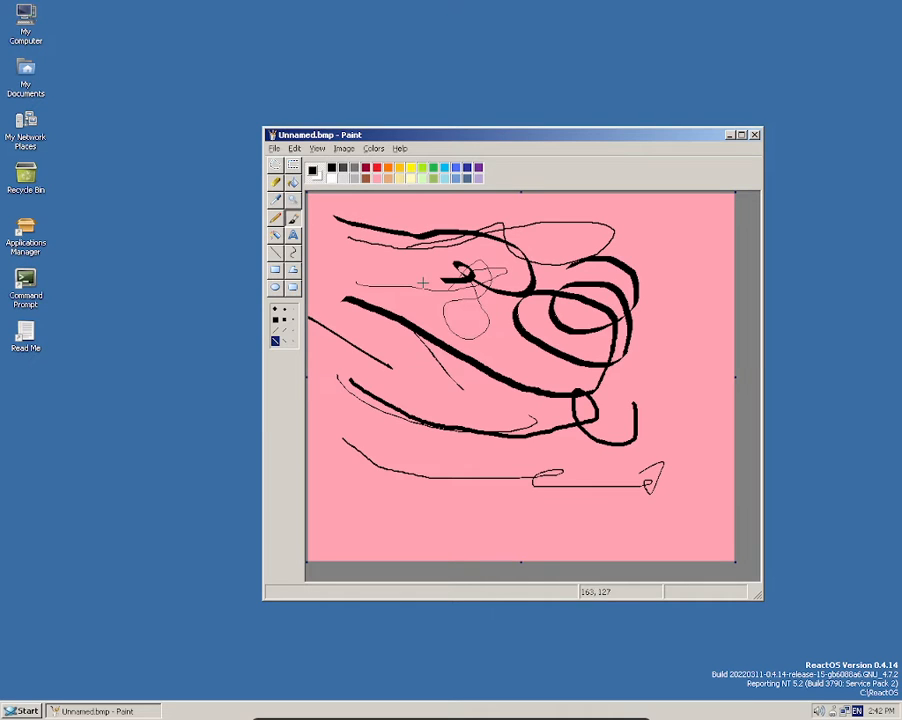
Draw three black strokes across the lower left of the canvas with the largest square, forward-slanted and round brush tips
click(275, 320)
drag(318, 366, 578, 418)
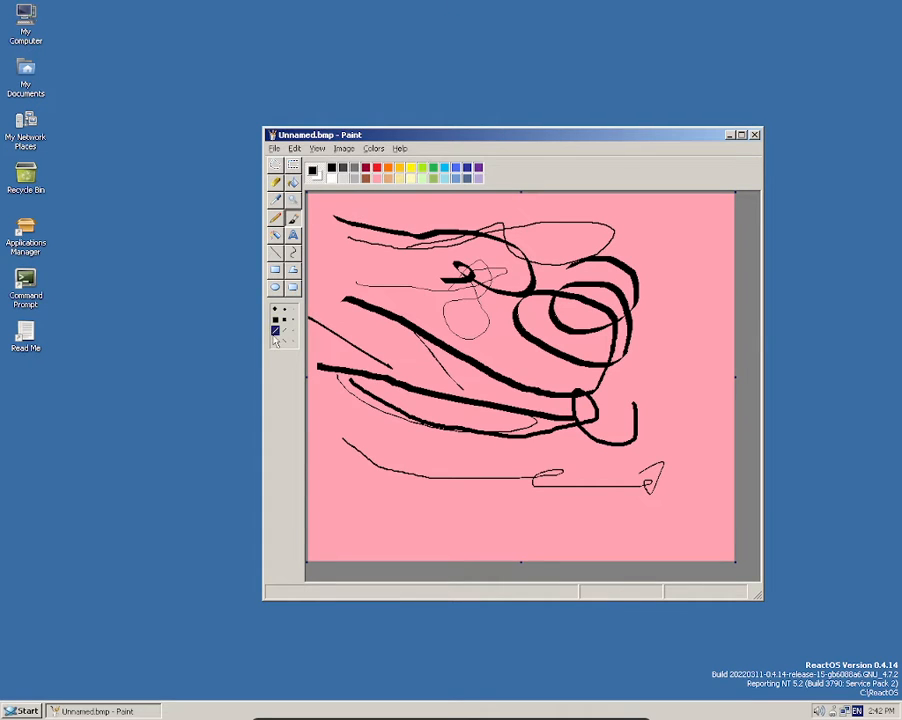
drag(322, 441, 566, 469)
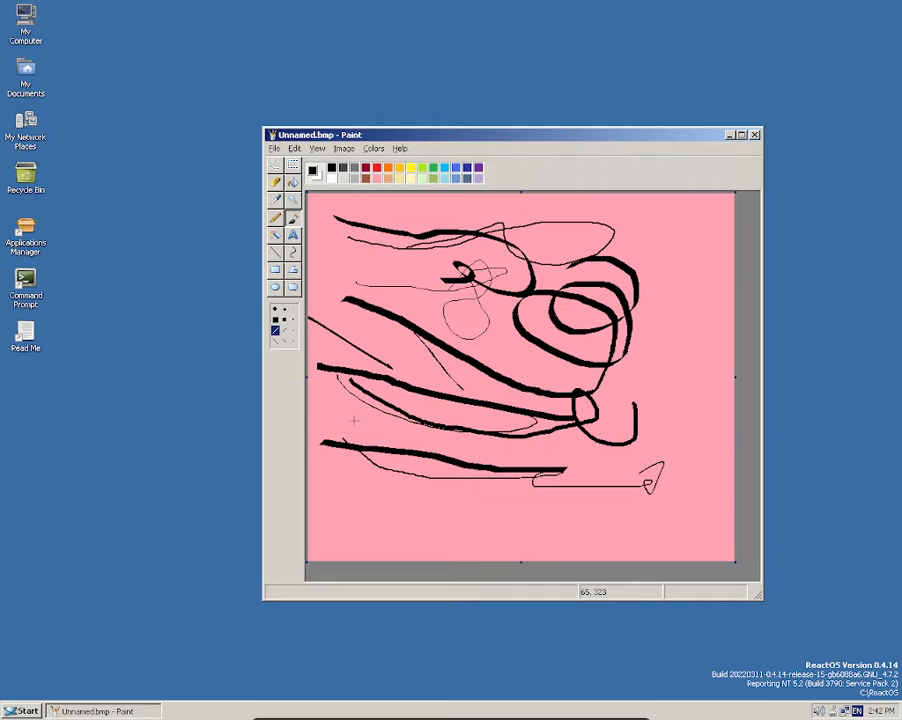
click(275, 309)
drag(344, 411, 563, 446)
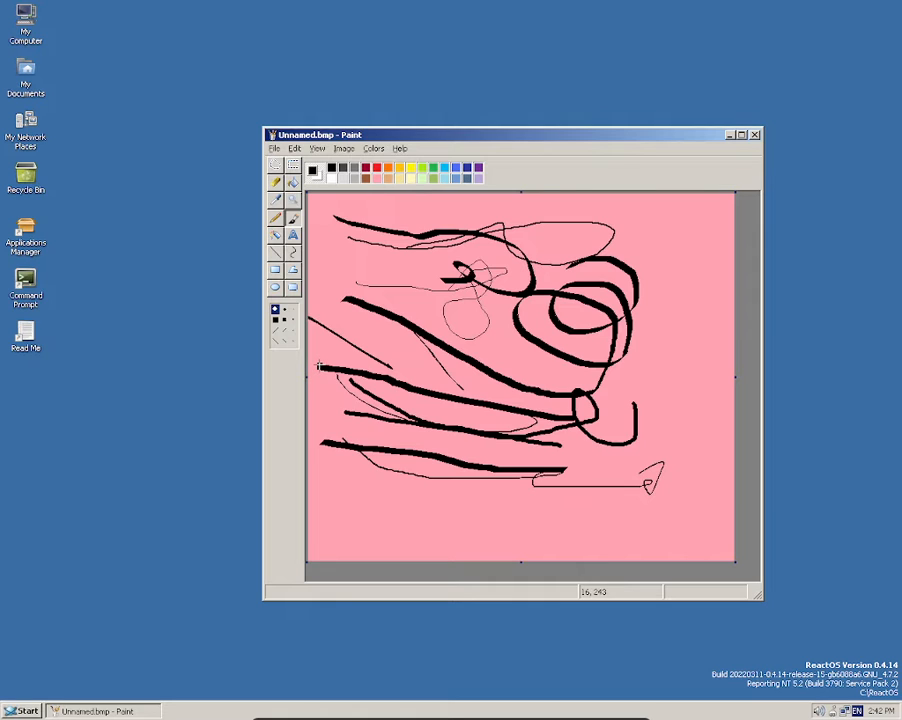
Spray a long winding green trail over the black strokes with the Airbrush at its medium size
click(276, 240)
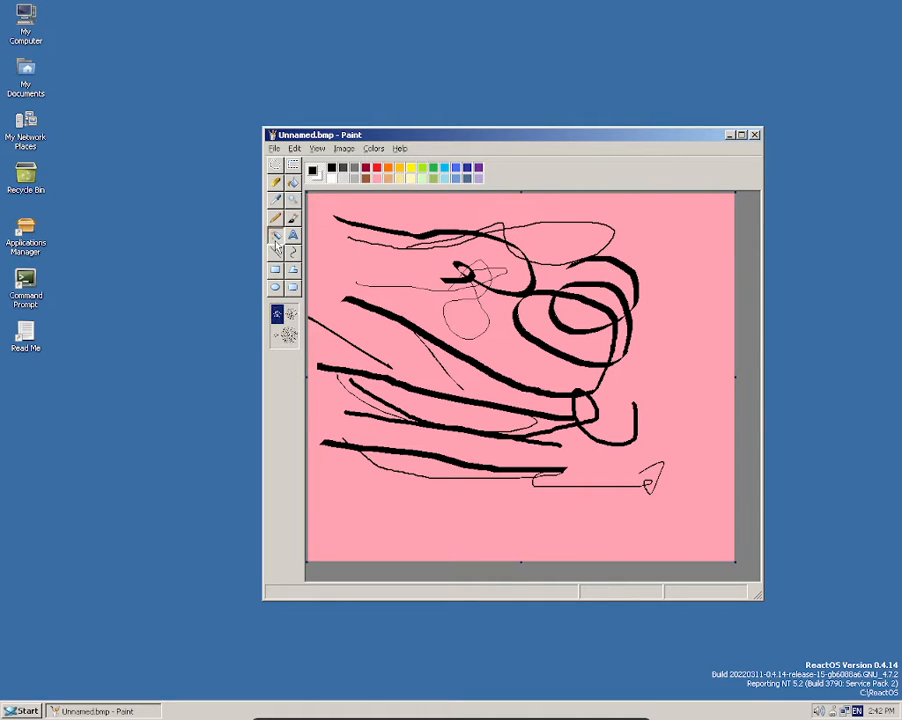
click(290, 315)
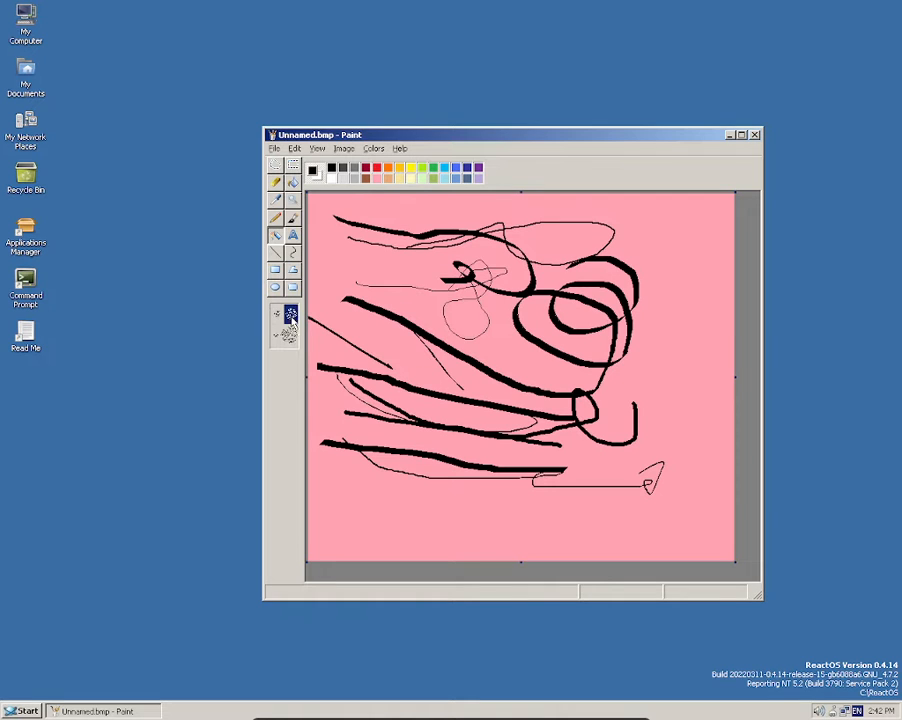
click(433, 169)
mouse_move(465, 295)
mouse_down()
mouse_move(492, 320)
mouse_move(575, 335)
mouse_move(540, 430)
mouse_move(627, 357)
mouse_move(648, 403)
mouse_move(614, 543)
mouse_move(698, 443)
mouse_move(660, 487)
mouse_move(728, 280)
mouse_move(508, 235)
mouse_move(351, 247)
mouse_move(401, 400)
mouse_move(350, 440)
mouse_up()
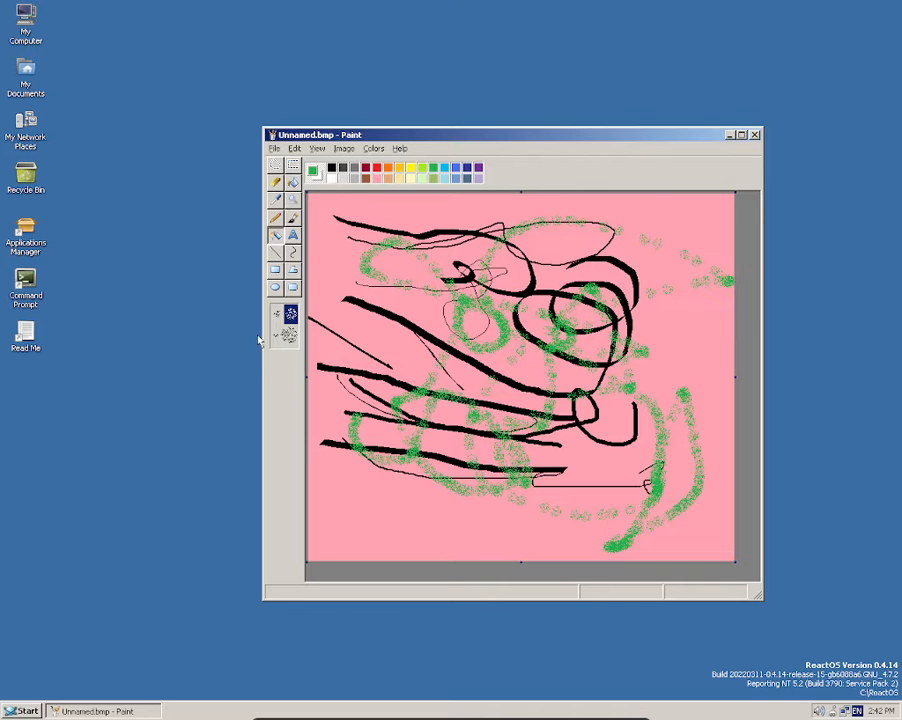
Spray more green over the drawing, first with the largest and then with the smallest Airbrush size
click(289, 336)
mouse_move(331, 316)
mouse_down()
mouse_move(387, 365)
mouse_move(495, 402)
mouse_up()
click(276, 314)
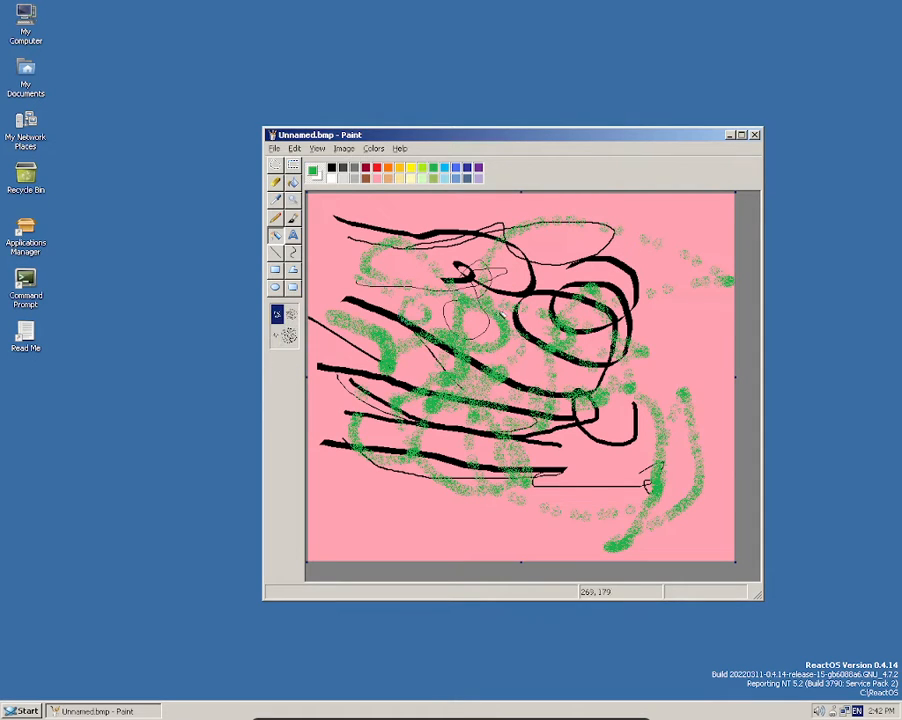
mouse_move(511, 460)
mouse_down()
mouse_move(636, 362)
mouse_move(624, 377)
mouse_move(635, 278)
mouse_move(667, 274)
mouse_up()
Enter the Text tool message "Hello this is", the presenter's first name, and "and Thanks for watching. :)", and close the text editor
click(293, 235)
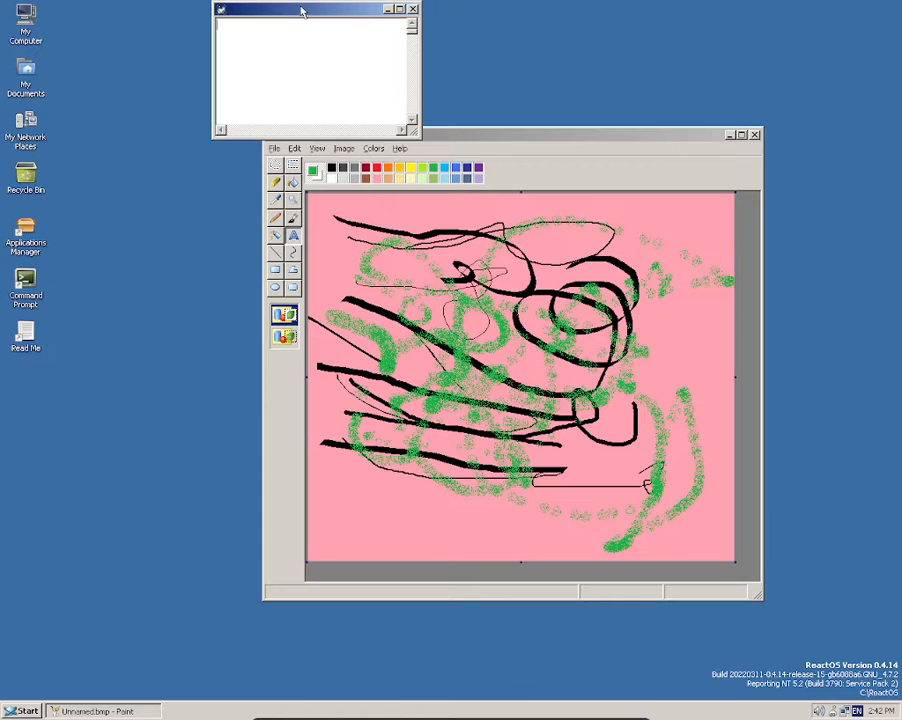
drag(302, 10, 428, 98)
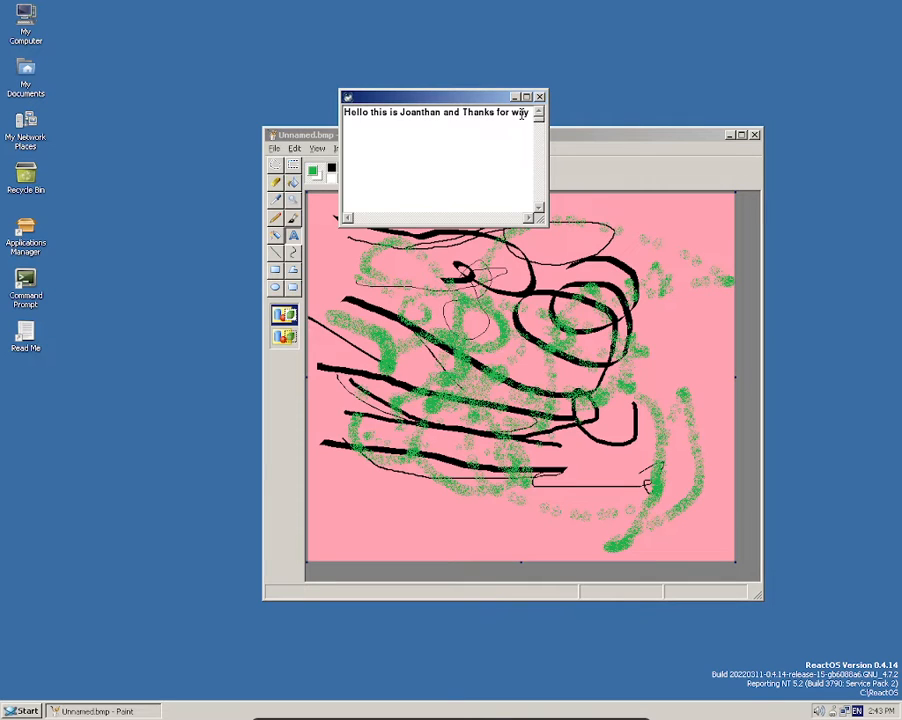
text(hing)
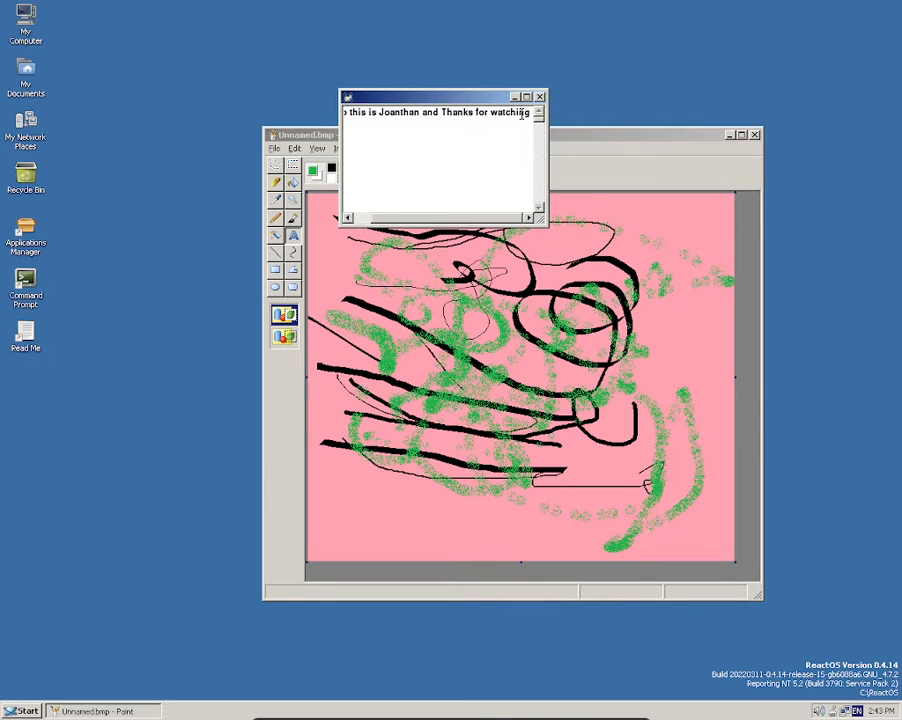
text(. :))
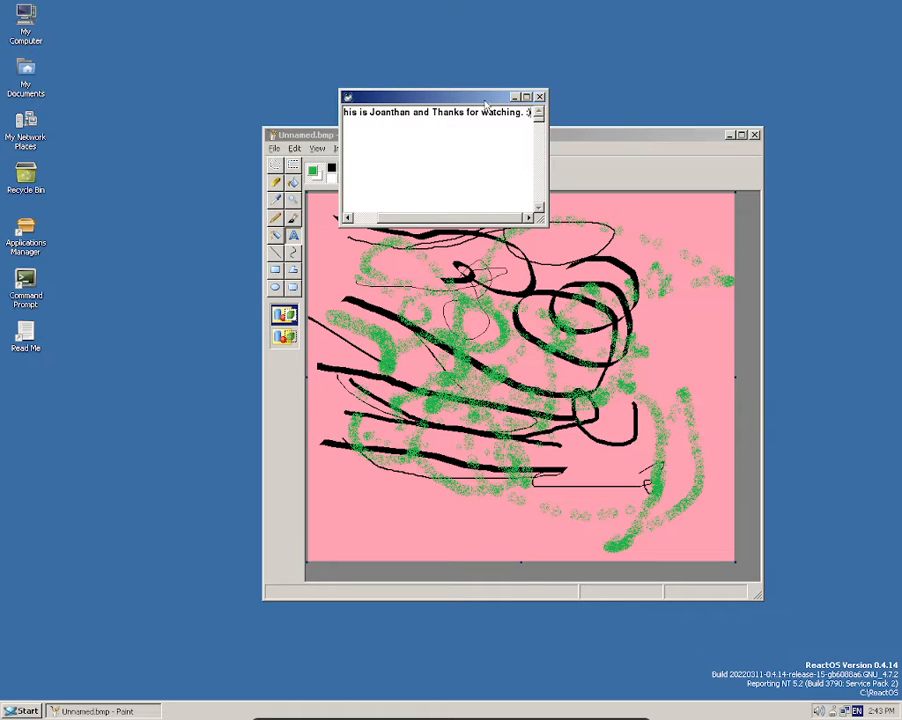
click(540, 97)
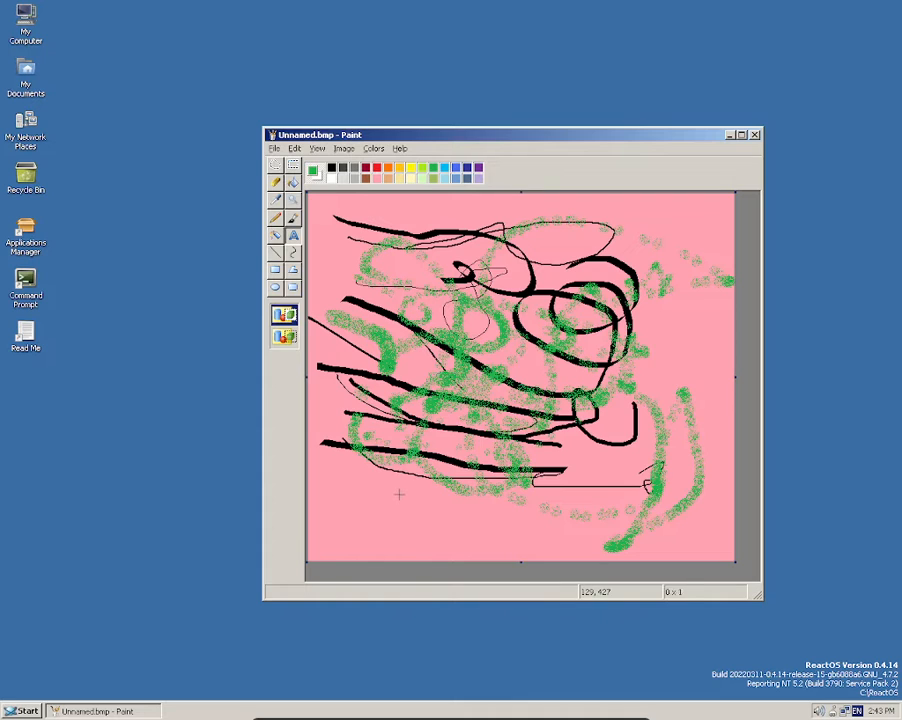
Place the message in a text box near the canvas's lower edge and resize it to about 429 × 28 pixels
drag(399, 490, 628, 545)
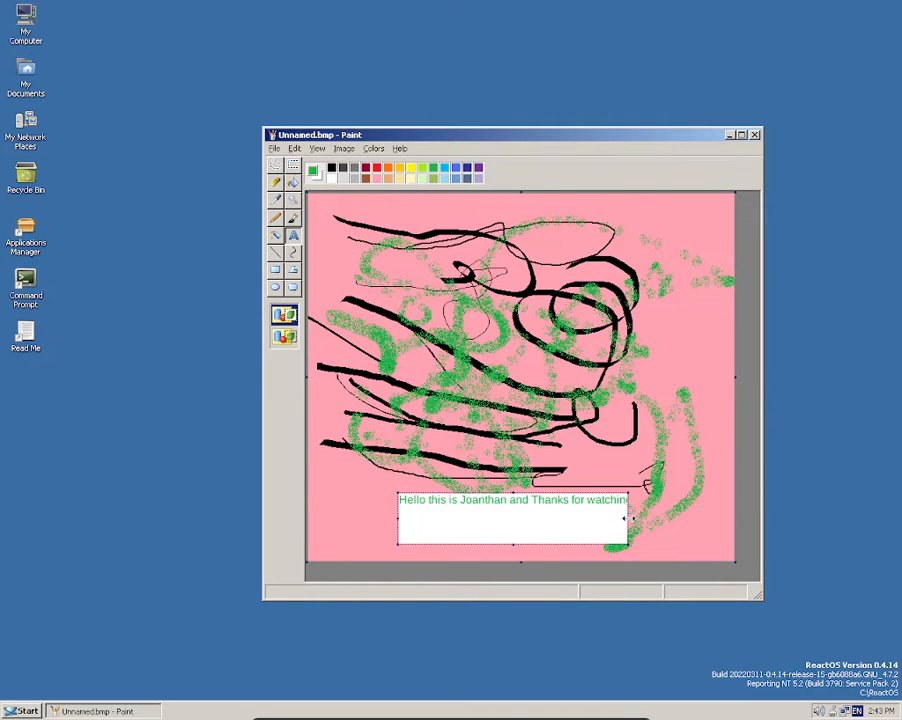
drag(630, 518, 702, 518)
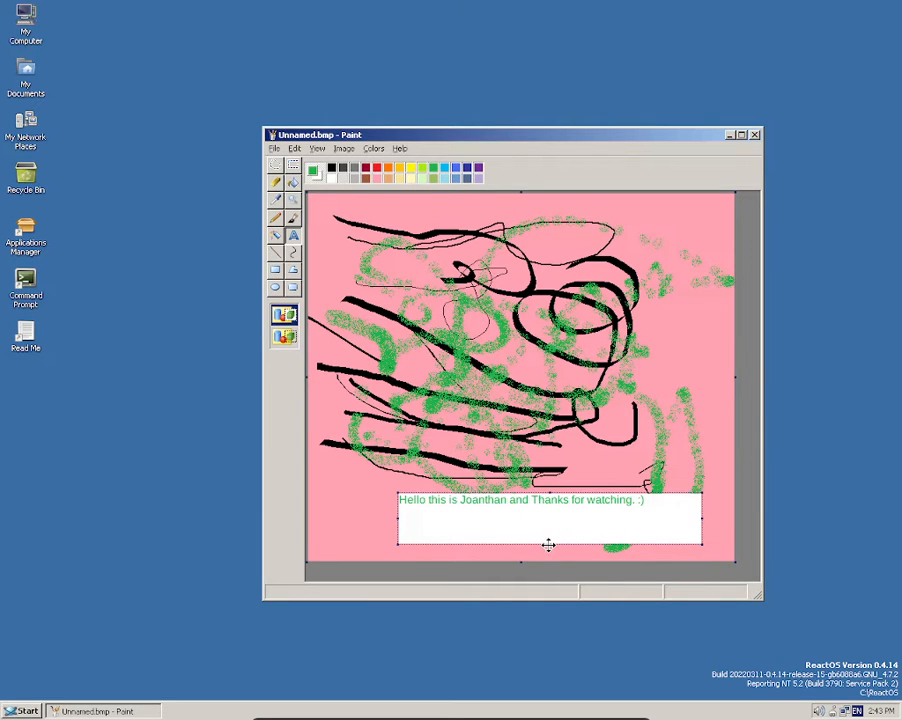
drag(548, 543, 485, 527)
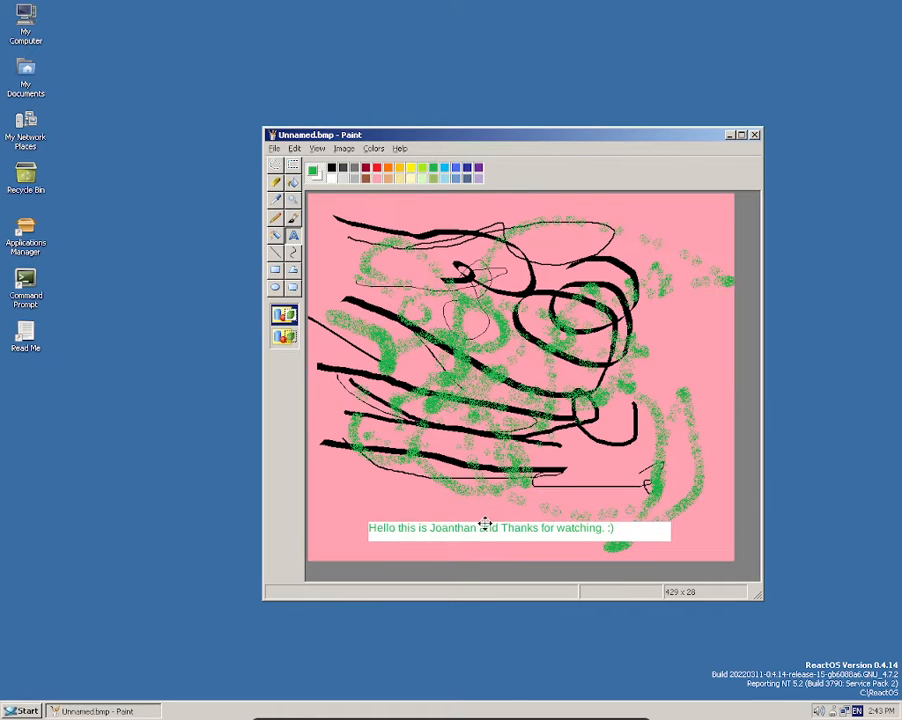
Draw thin green straight lines over the left part of the canvas, one vertical and one diagonal
click(276, 253)
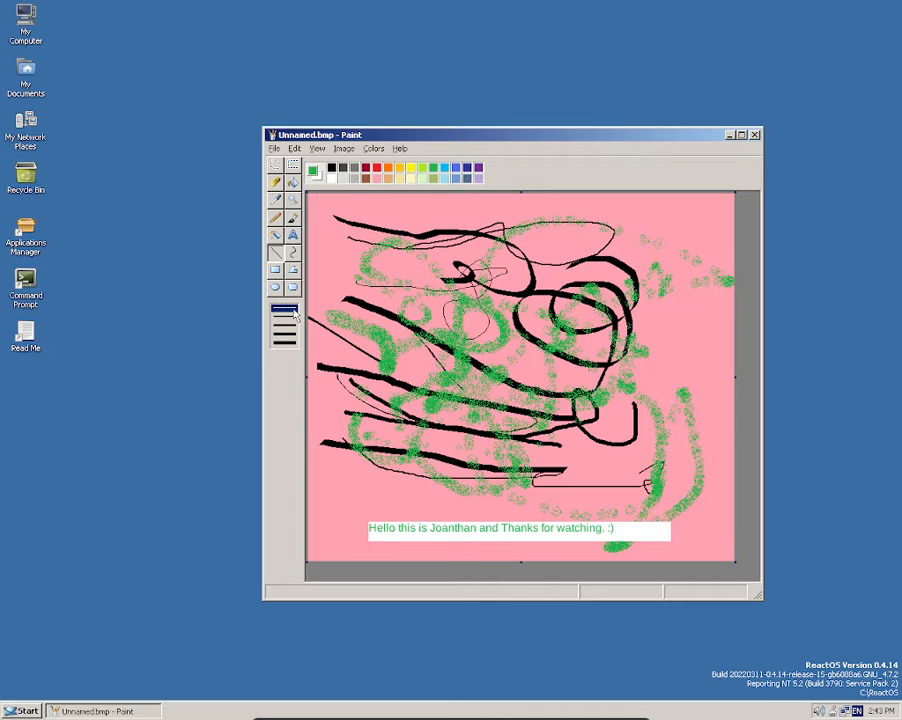
drag(333, 343, 721, 368)
drag(766, 251, 333, 531)
Draw a green U-shaped curve on the right side of the canvas with the Curve tool at the thickest line setting
click(284, 342)
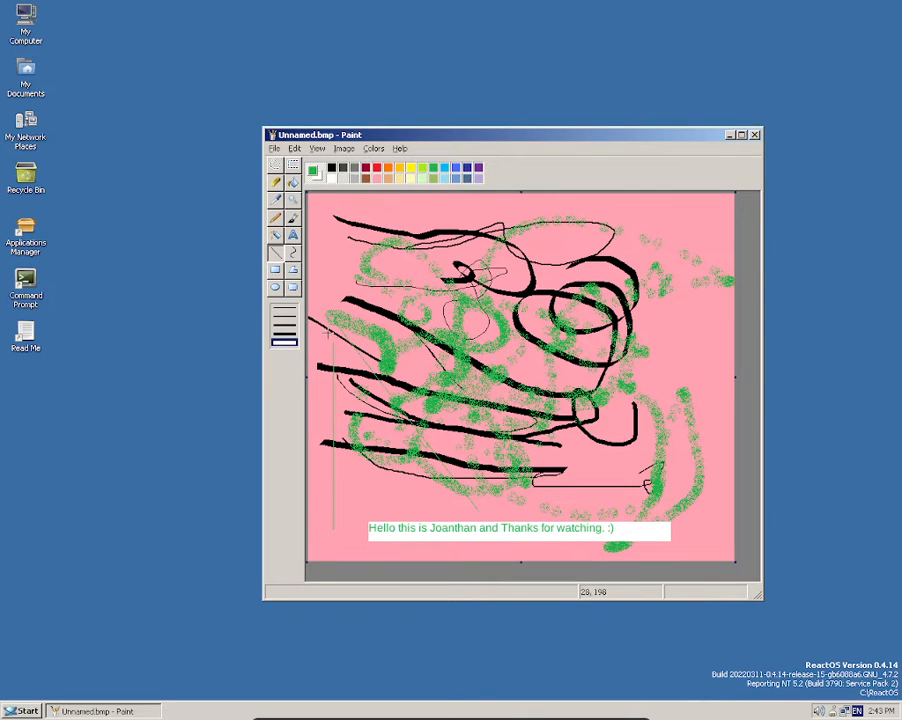
click(293, 254)
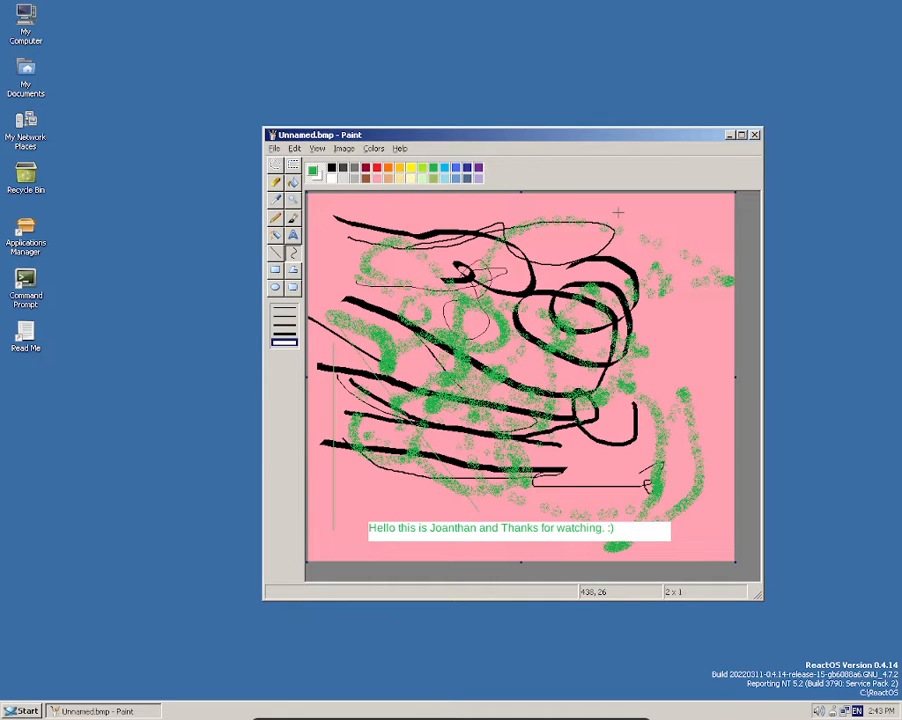
drag(616, 212, 694, 450)
drag(712, 302, 716, 258)
drag(708, 401, 677, 502)
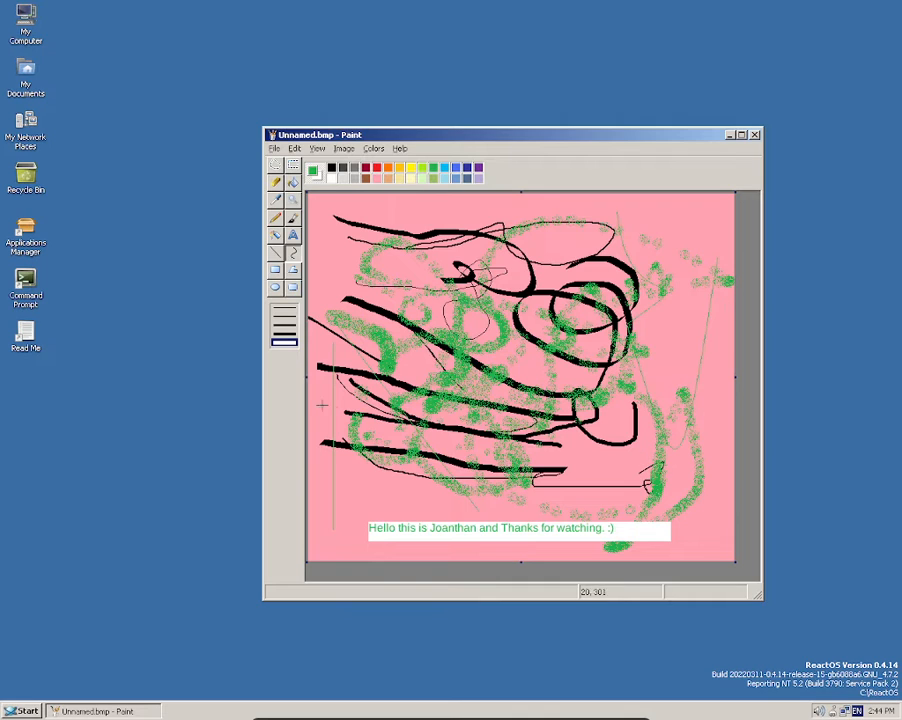
Draw an unfilled dark gray rectangle with the thinnest outline across the upper part of the canvas
click(284, 309)
click(279, 276)
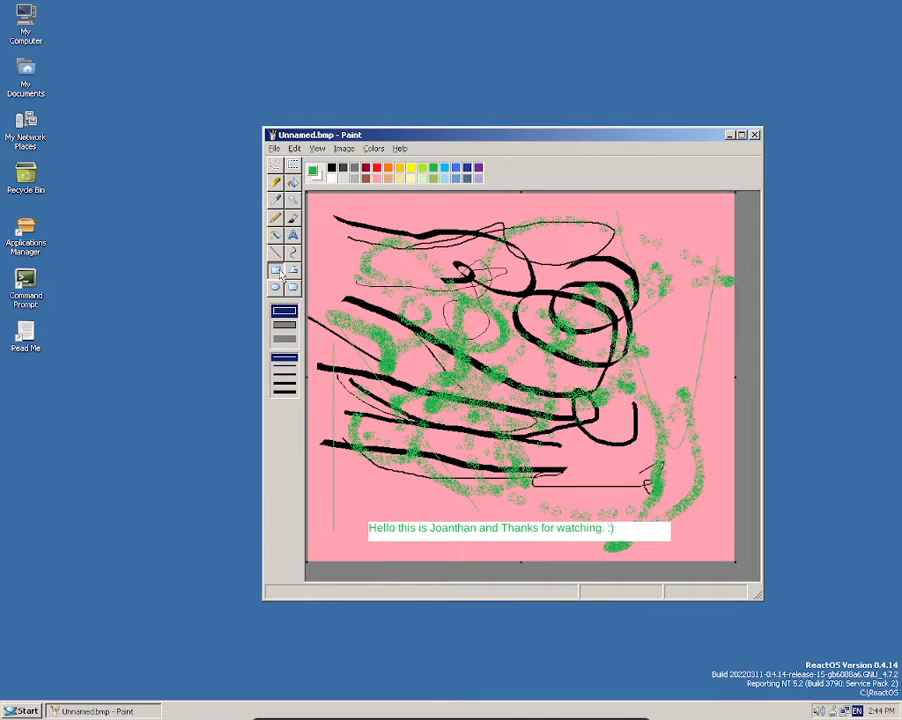
click(285, 340)
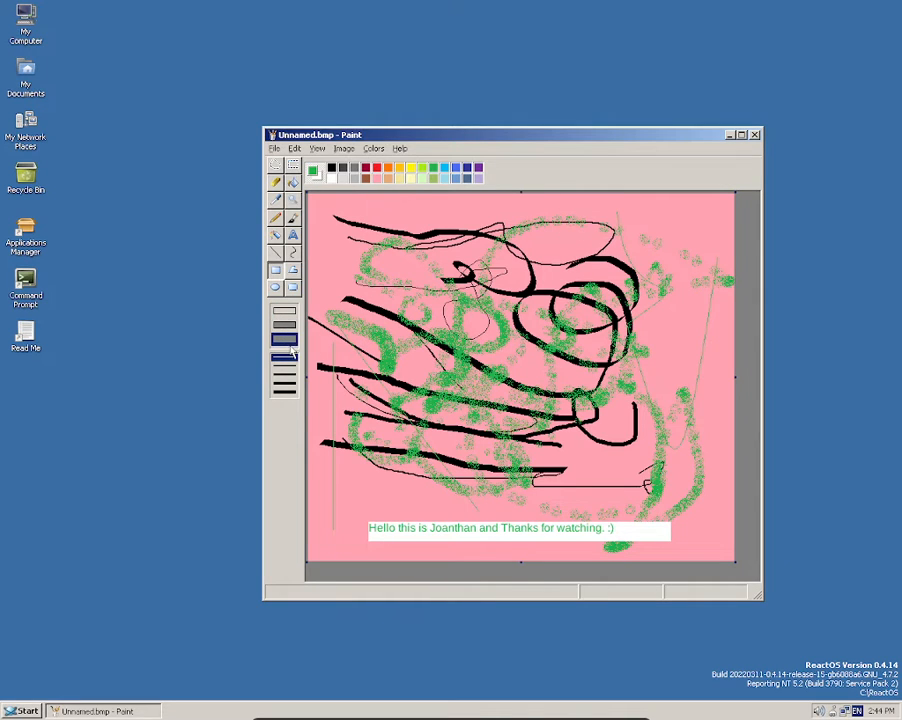
click(284, 313)
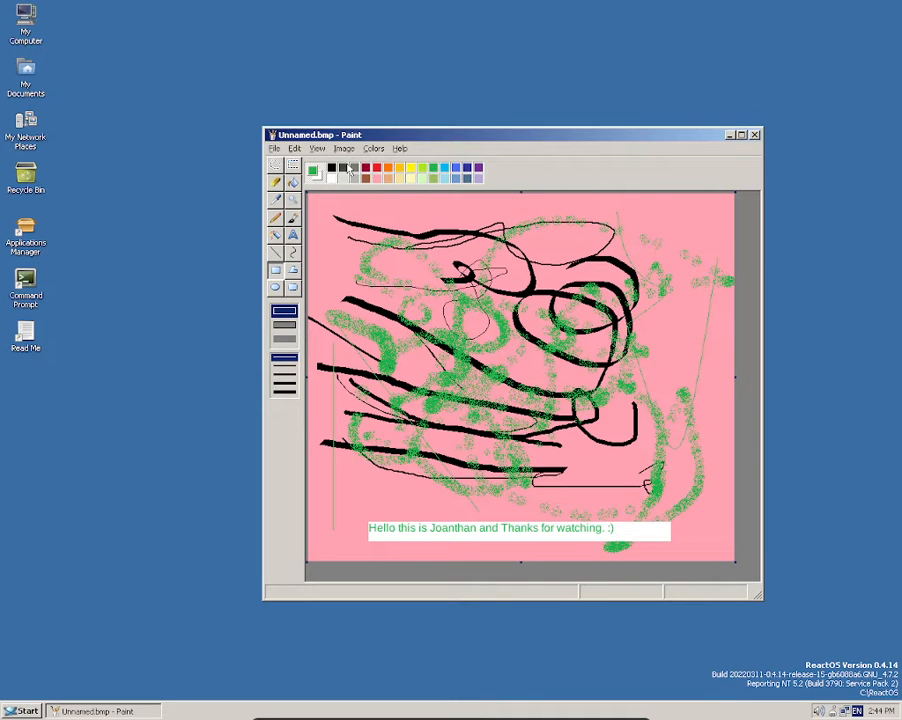
click(354, 168)
drag(336, 206, 667, 265)
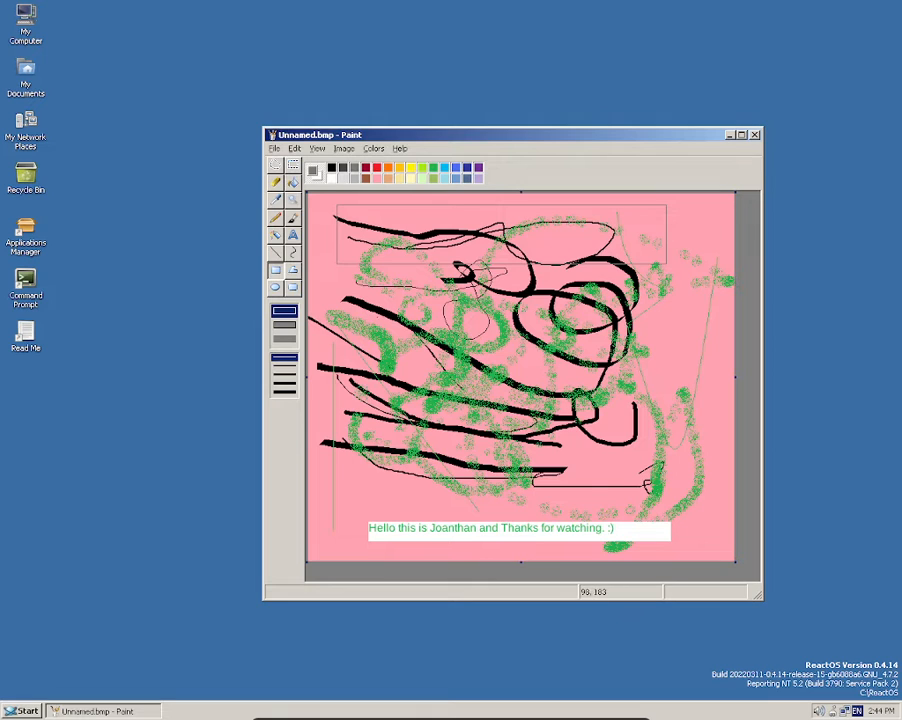
Draw a white-filled, gray-outlined rectangle across the middle of the canvas and a solid gray rectangle just below it
click(284, 325)
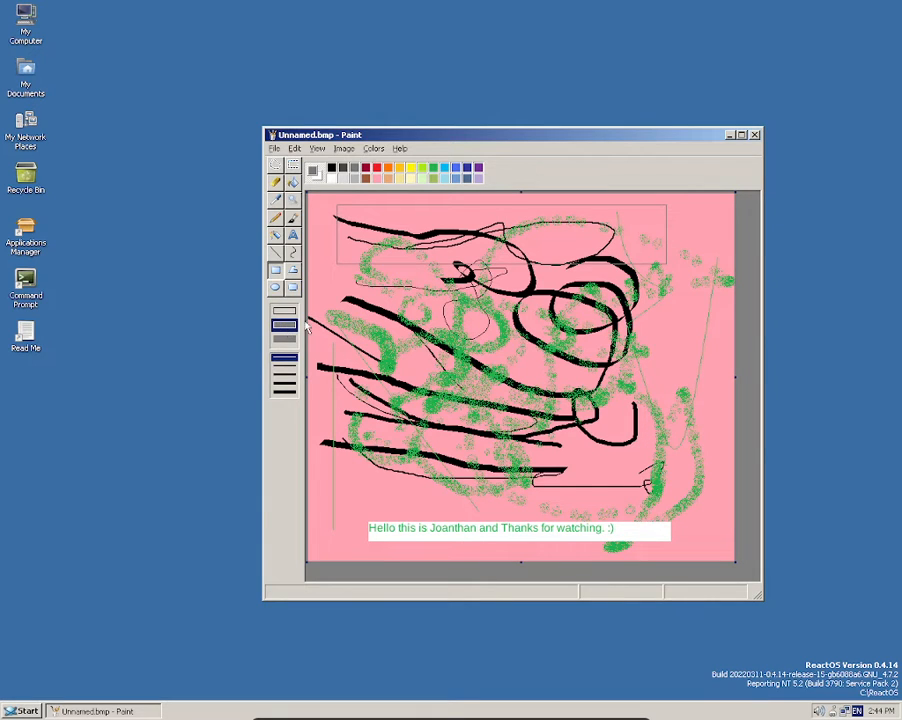
drag(337, 287, 670, 338)
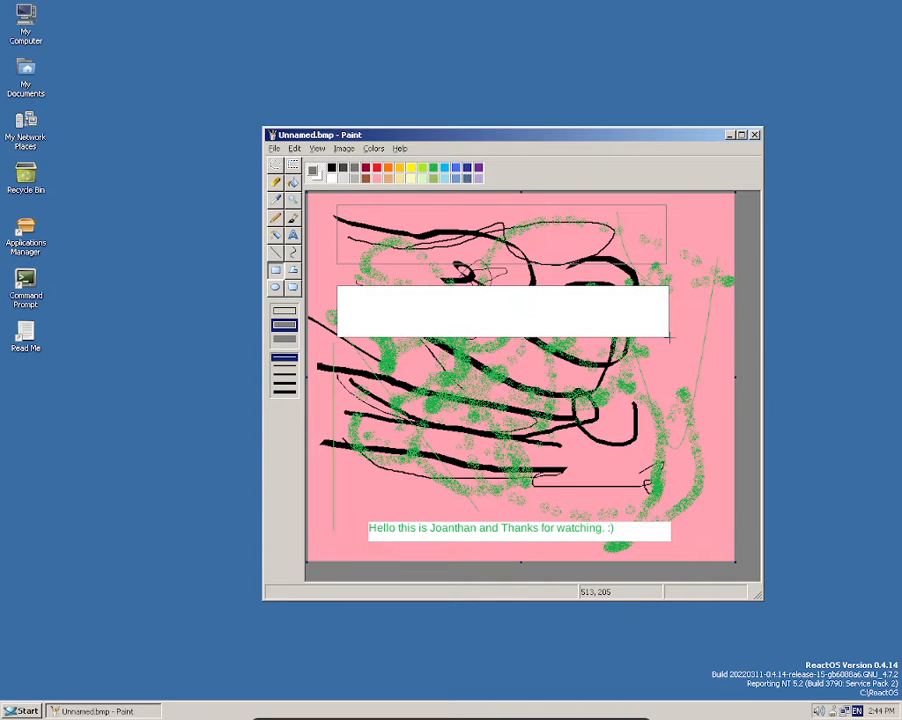
click(284, 339)
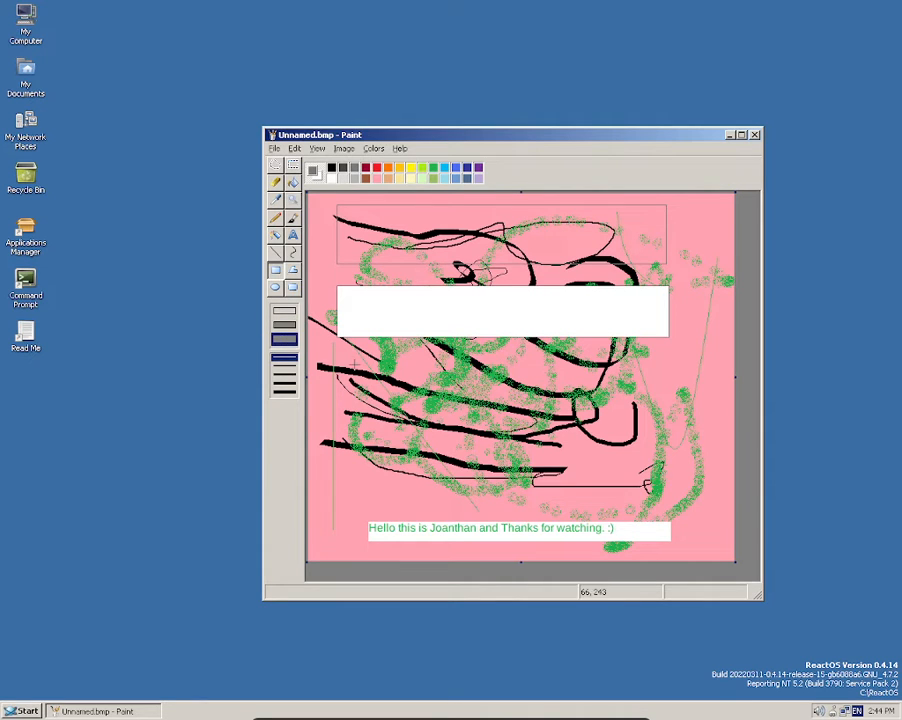
drag(341, 350, 672, 396)
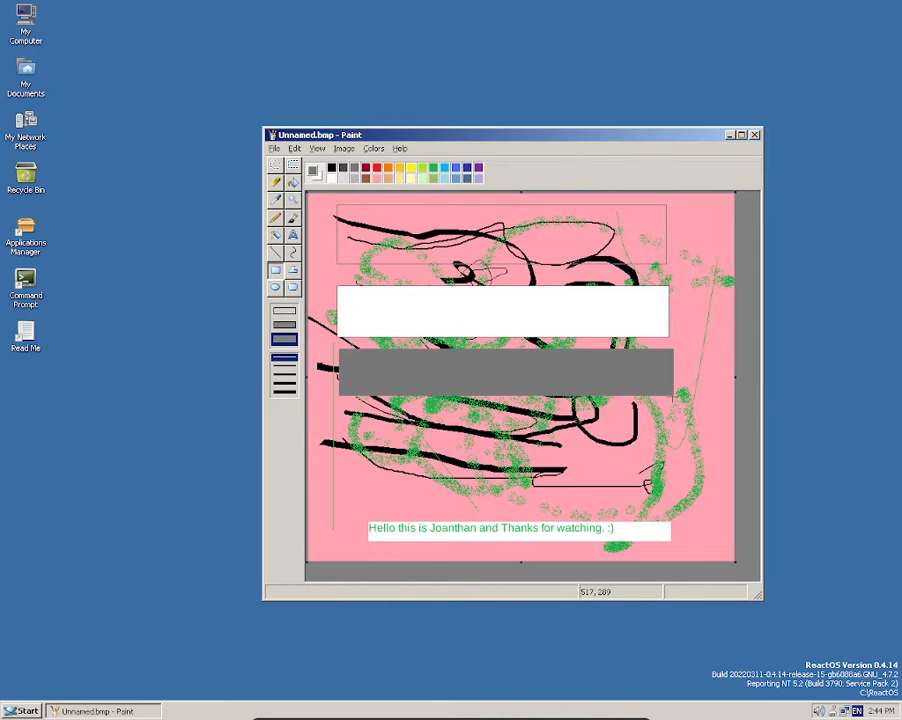
Draw two overlapping white-filled rectangles at the thickest line setting above the text message, the second one narrower
click(284, 391)
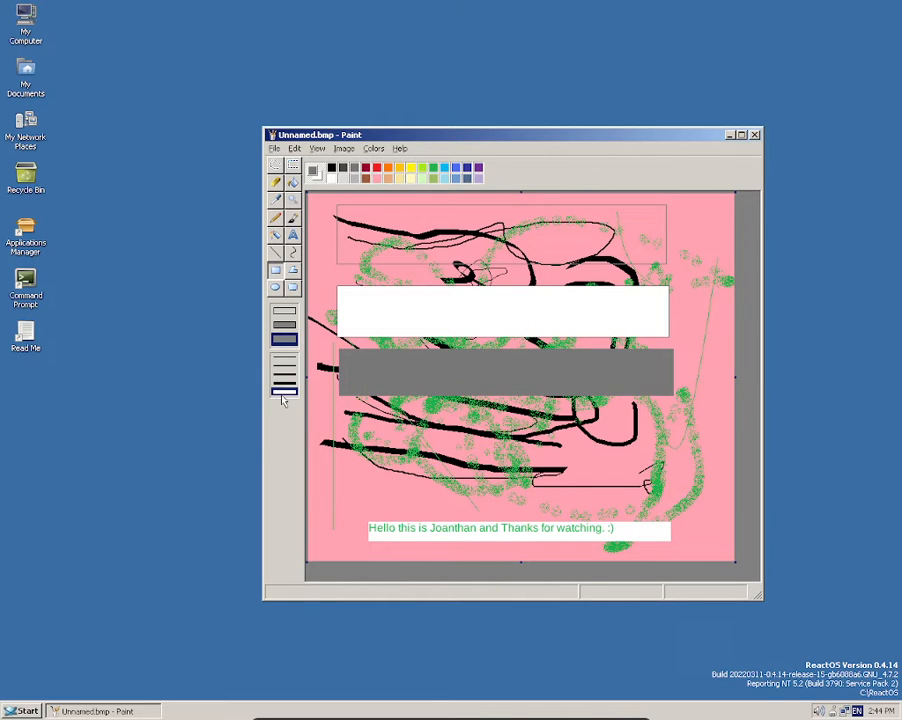
click(281, 326)
drag(321, 419, 691, 495)
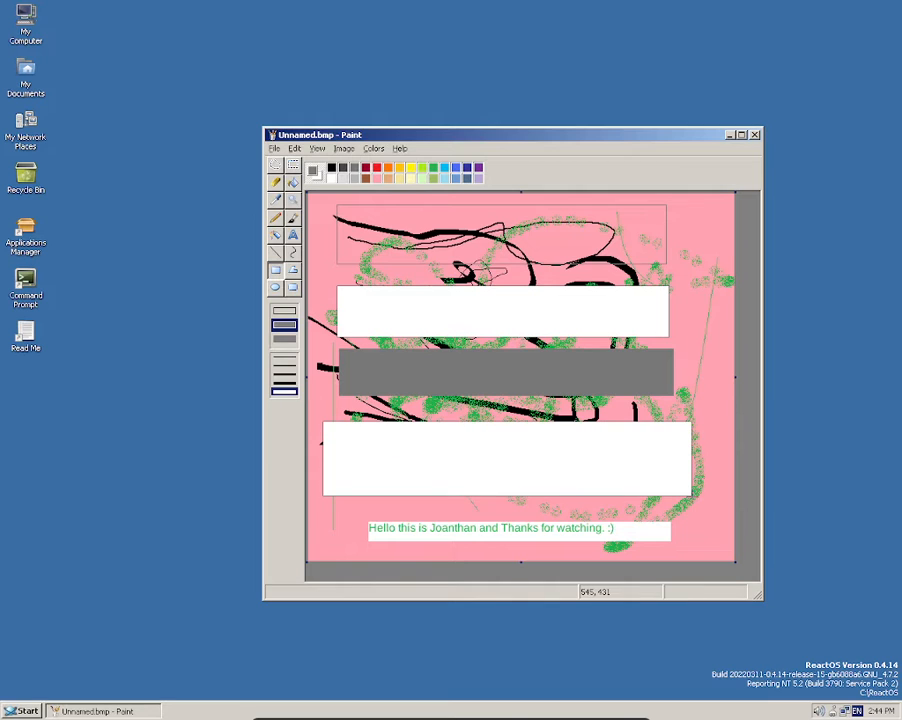
drag(391, 433, 614, 498)
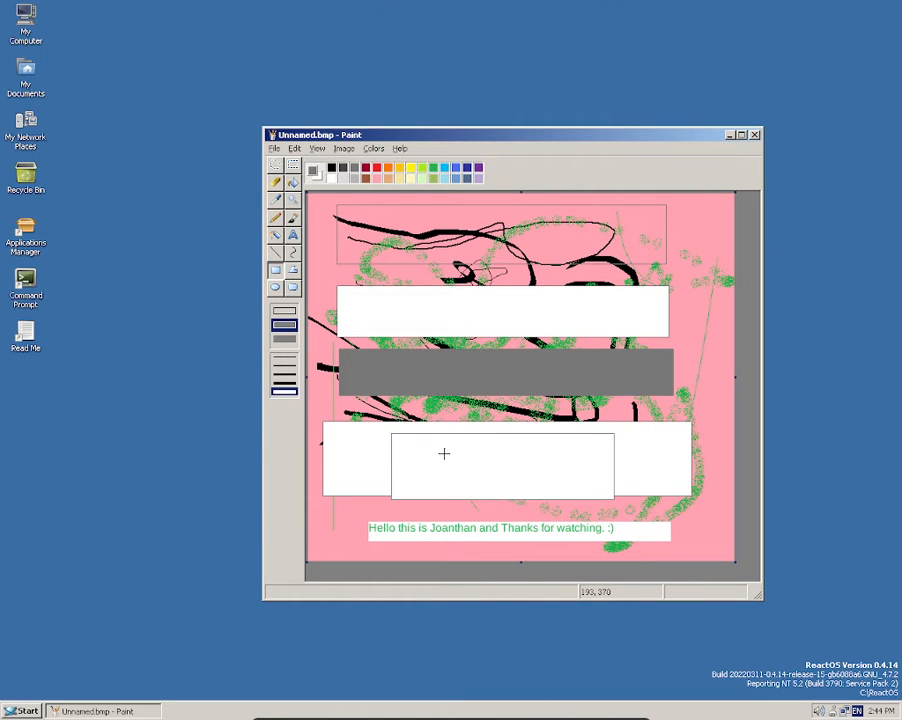
Draw unfilled gray rectangles around the solid gray bar and, at the second-thickest line setting, over the upper white bar's lower edge
click(290, 310)
drag(372, 343, 673, 409)
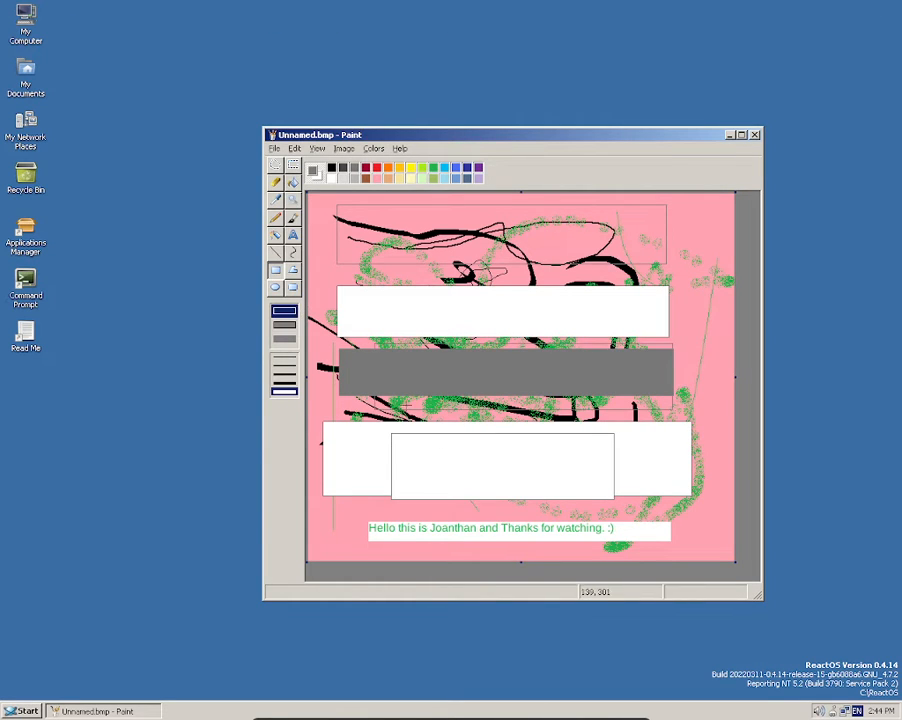
click(284, 382)
drag(378, 318, 665, 340)
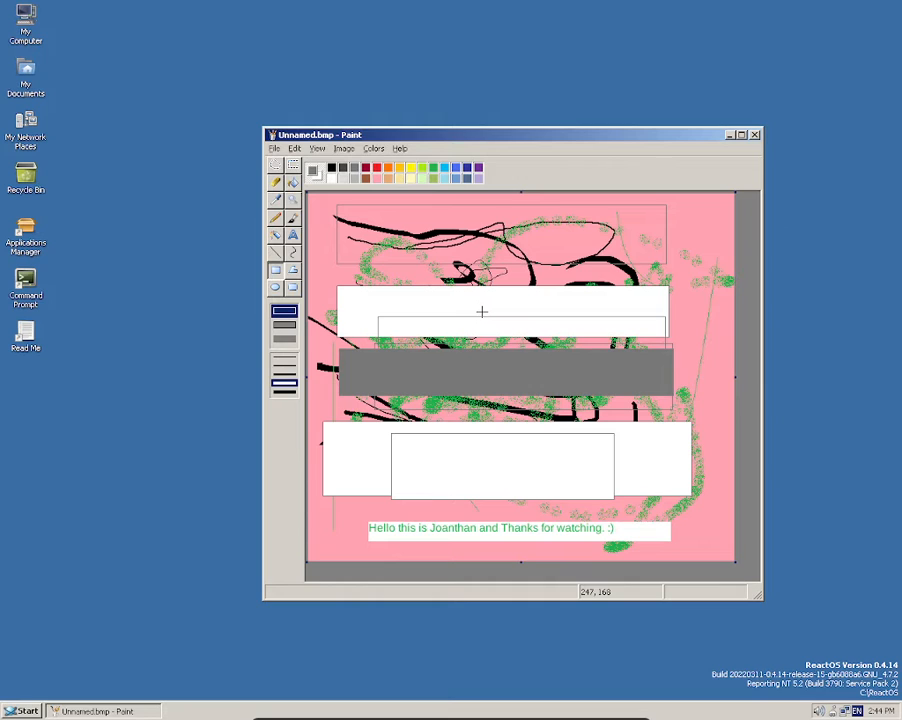
Sketch an unfilled gray polygon of two connected segments across the upper white rectangle
click(293, 271)
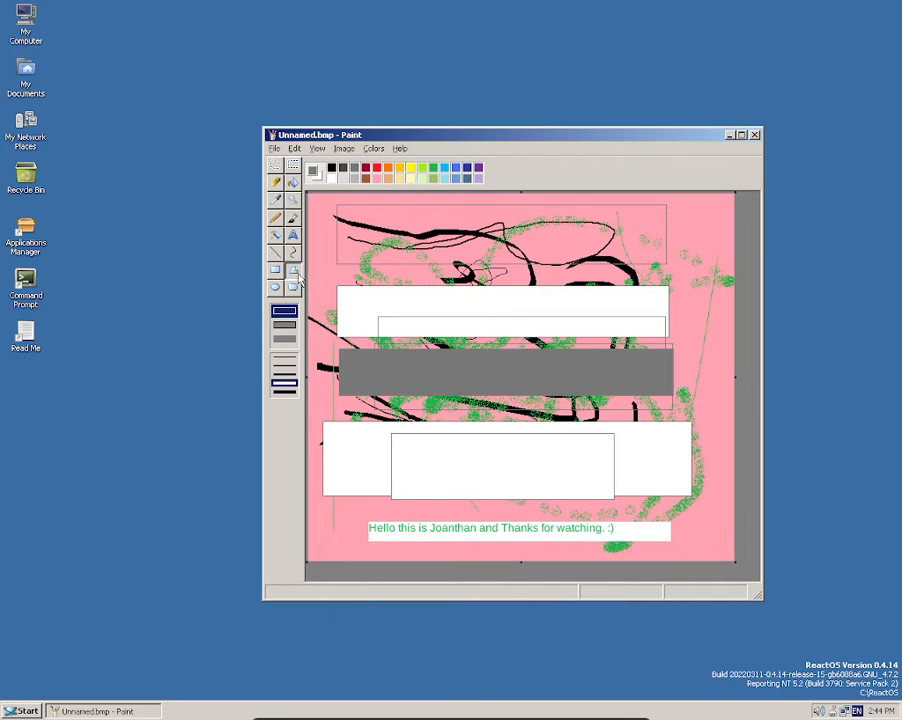
drag(337, 270, 513, 309)
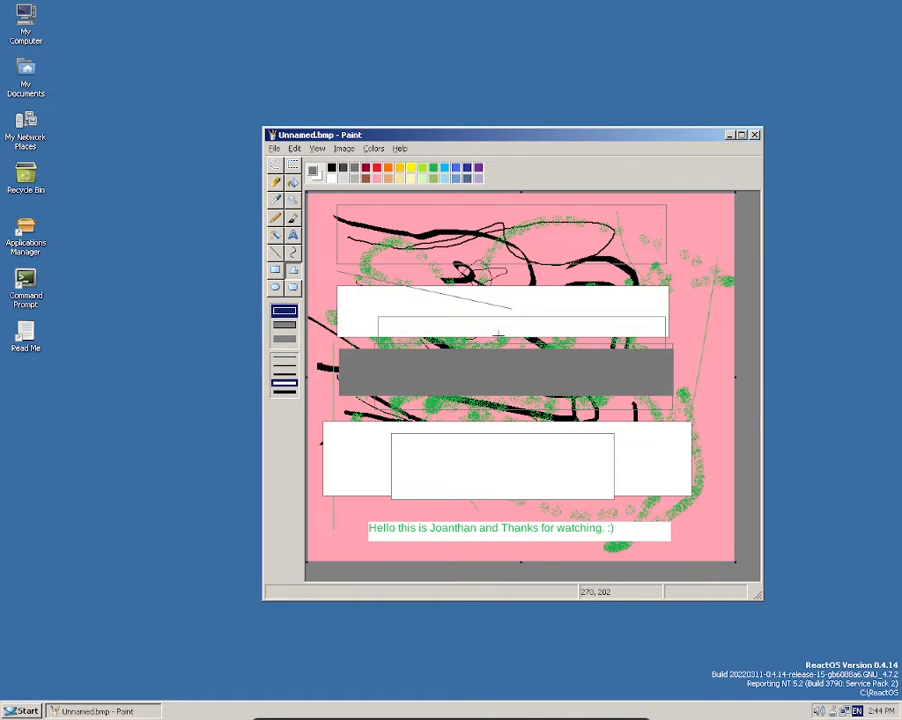
click(463, 337)
Draw an irregular many-sided polygon over the lower white rectangles with the outlined-and-filled style and close it
click(286, 325)
drag(398, 433, 409, 487)
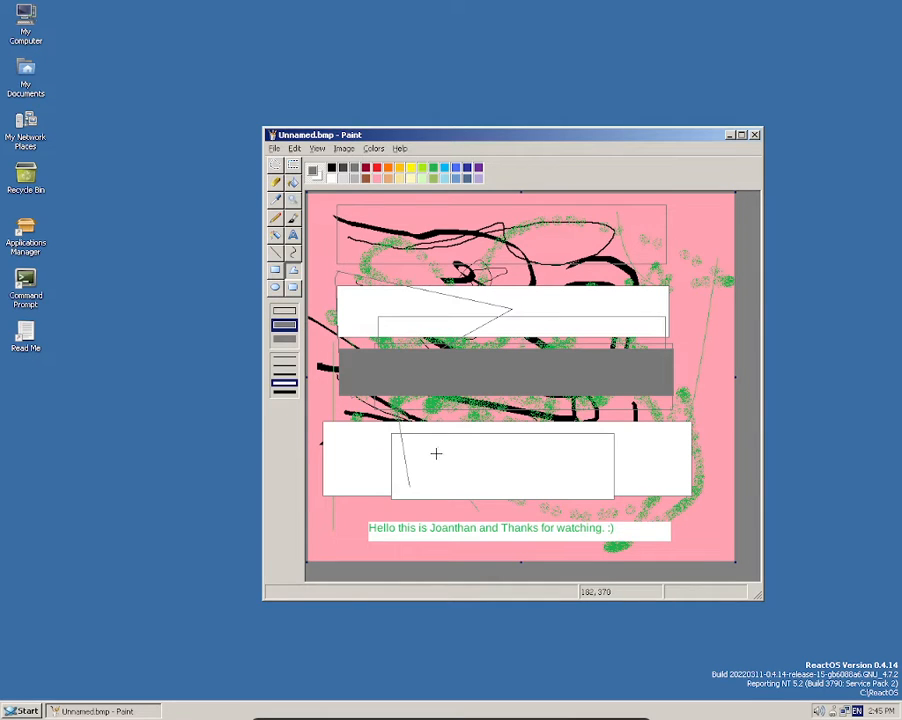
click(465, 424)
drag(417, 392, 504, 426)
click(478, 437)
click(479, 488)
drag(508, 475, 577, 466)
click(538, 416)
click(507, 423)
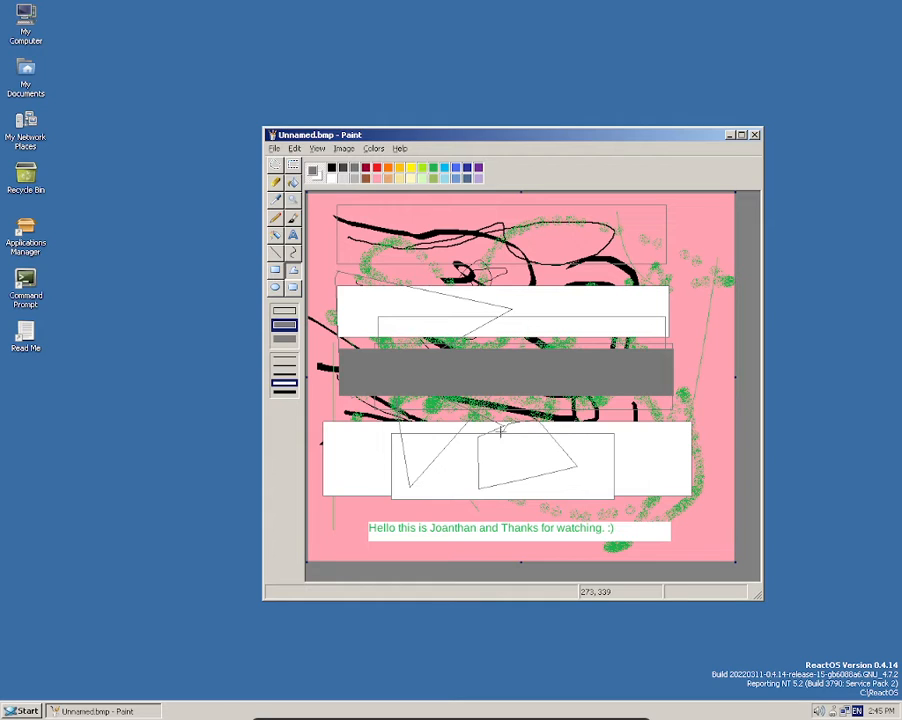
double_click(493, 426)
Draw a white-filled ellipse with a gray outline right of the canvas center, and cover it with larger solid gray ellipses
click(275, 287)
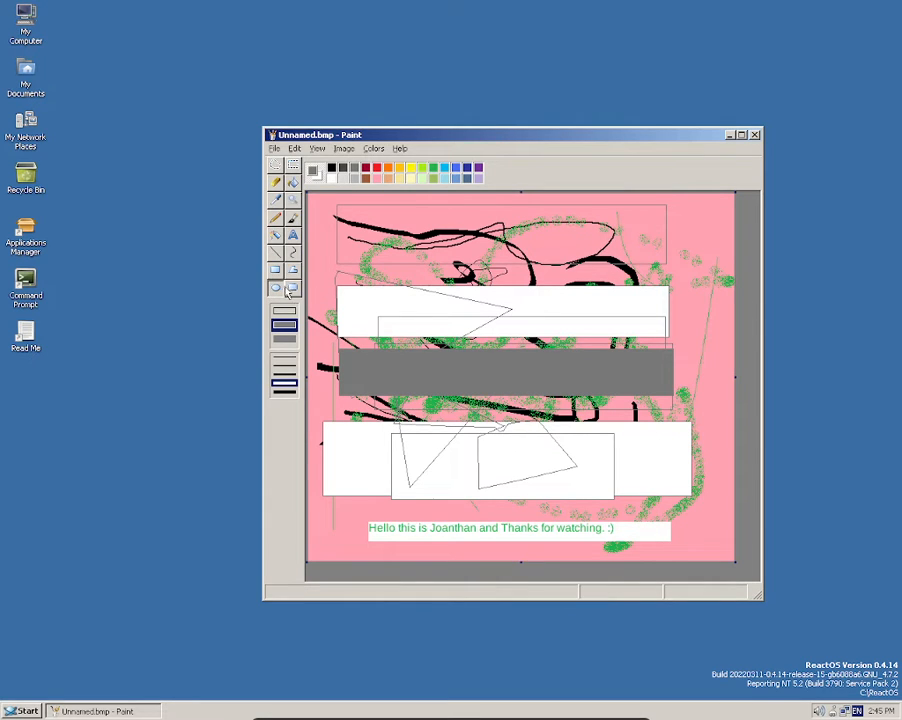
drag(453, 277, 687, 468)
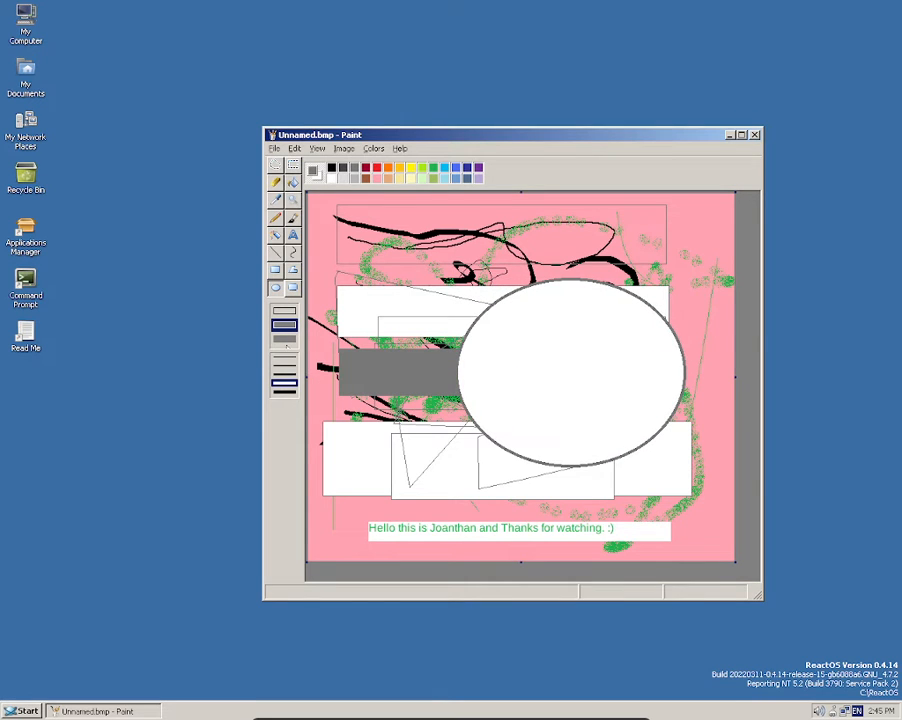
click(284, 340)
drag(421, 289, 629, 488)
drag(370, 249, 712, 548)
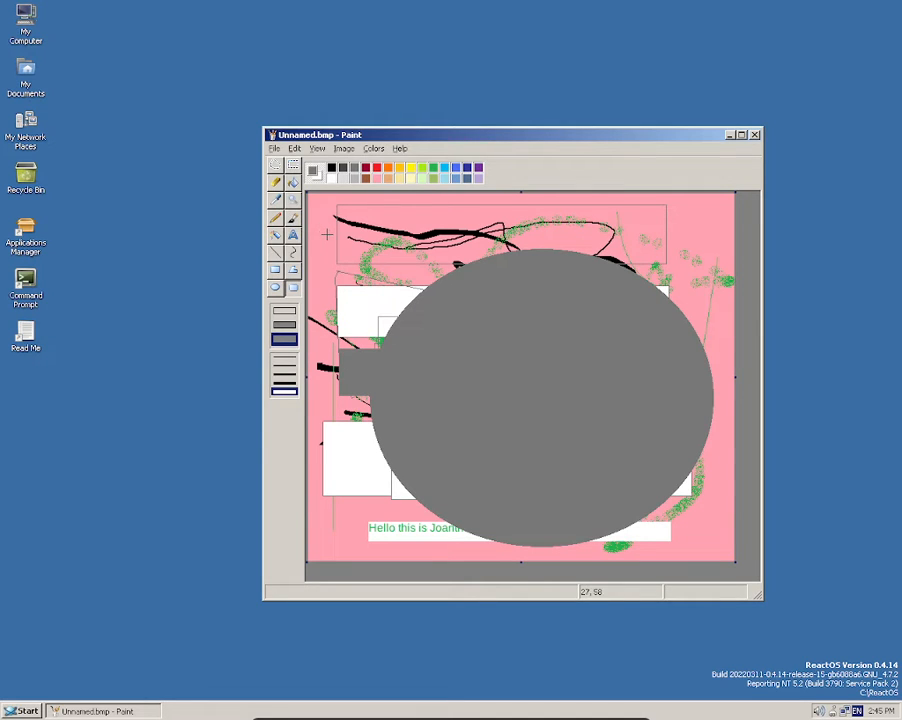
Draw a large solid gray rounded rectangle over the upper canvas and add unfilled rounded rectangles at the thickest line setting
drag(326, 234, 689, 410)
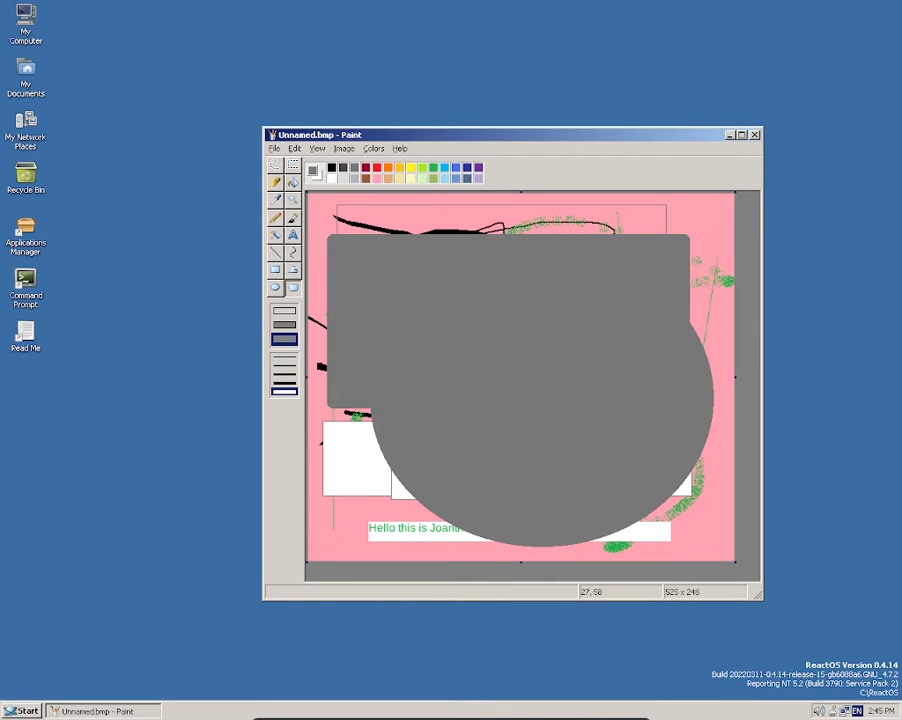
click(288, 311)
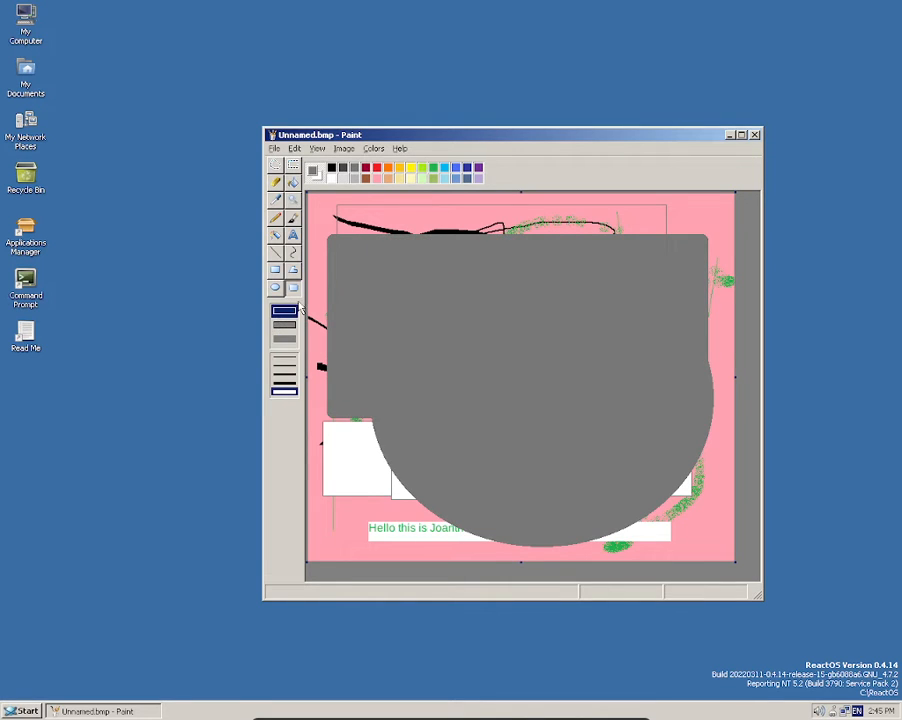
drag(333, 246, 484, 326)
drag(630, 405, 648, 448)
click(288, 325)
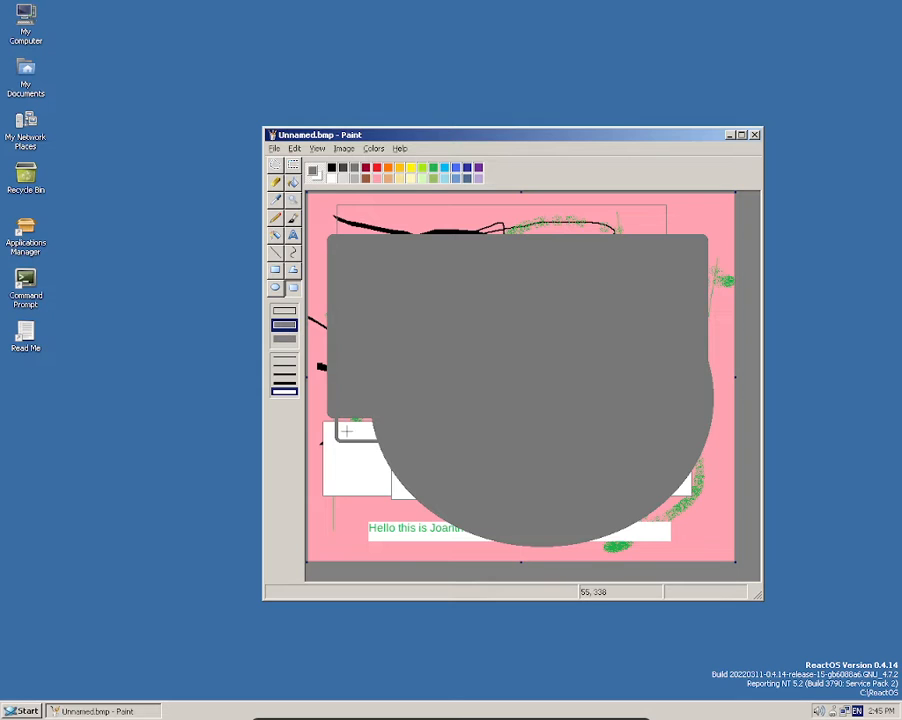
click(284, 340)
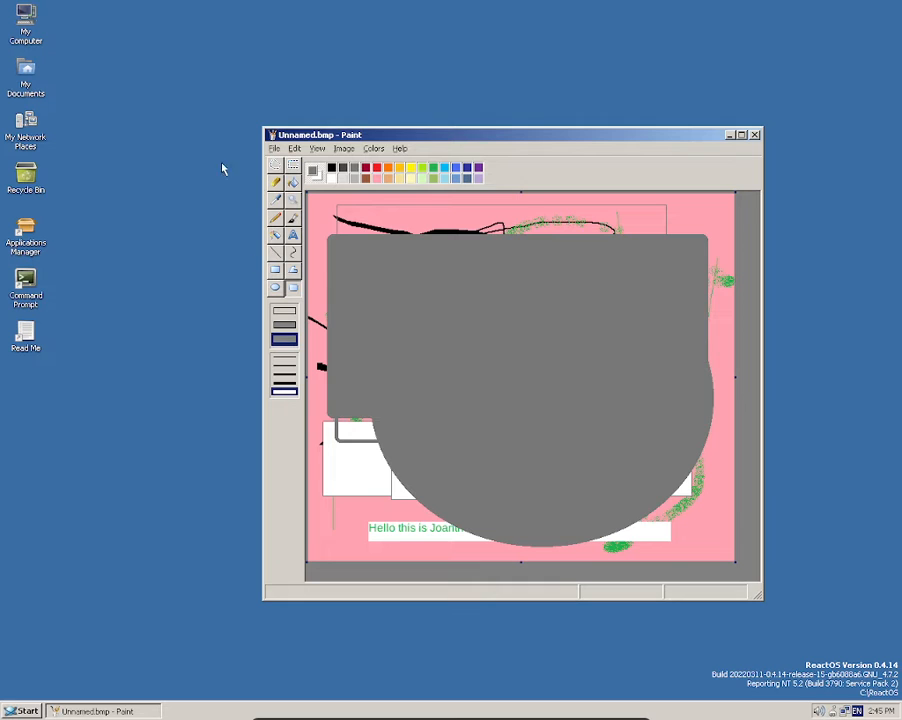
Save the picture as a BMP file named JeffyFavPicture
click(273, 148)
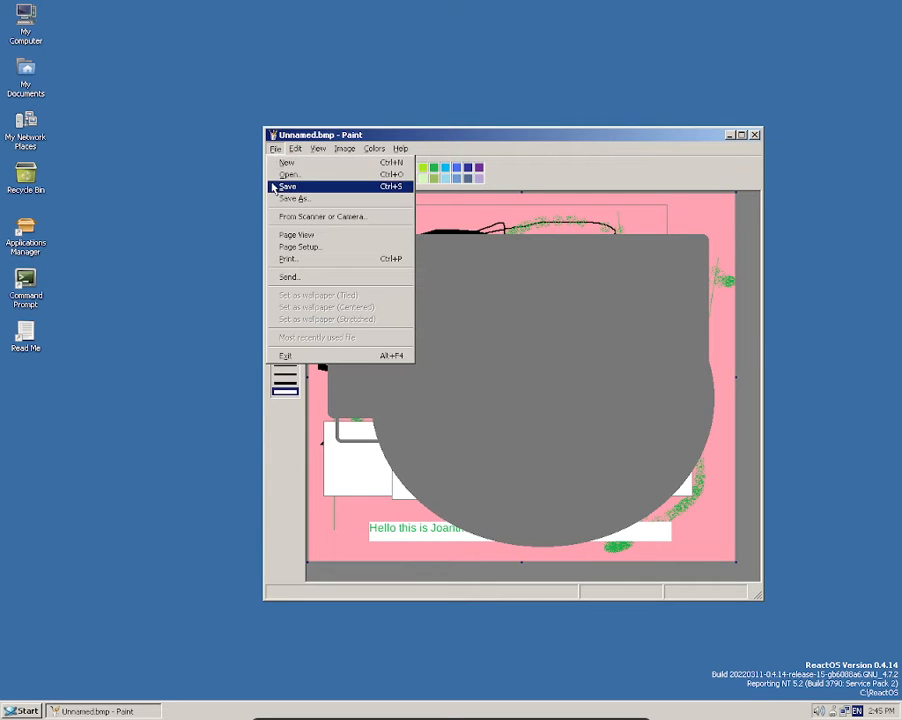
click(285, 187)
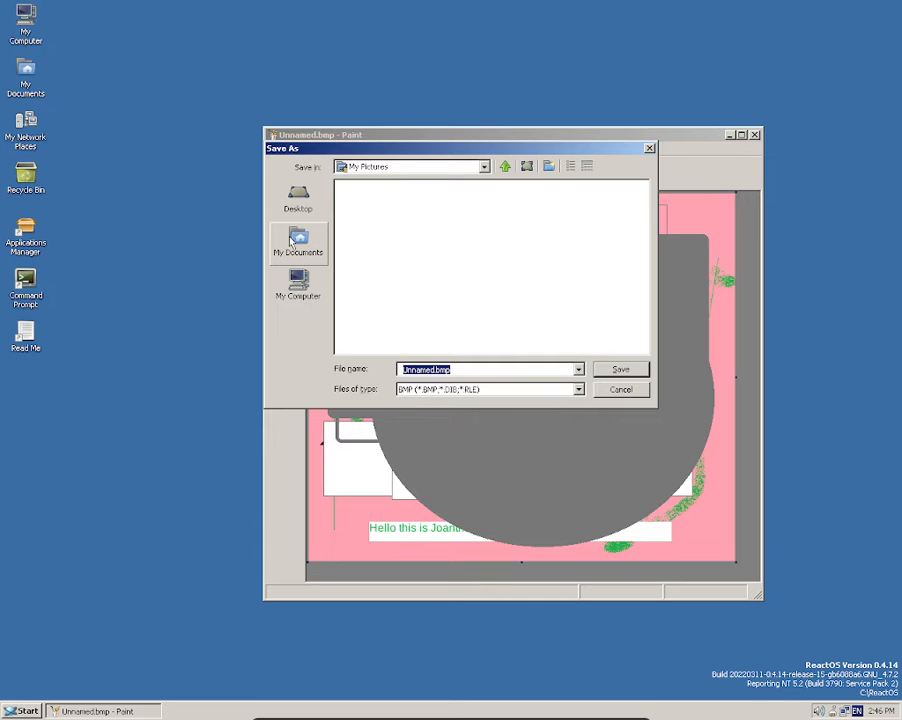
text(JeffyFaxPicture)
click(620, 369)
Look for the saved picture in the file explorer, in My Documents and in C:\Documents and Settings\All Users\My Documents
double_click(28, 92)
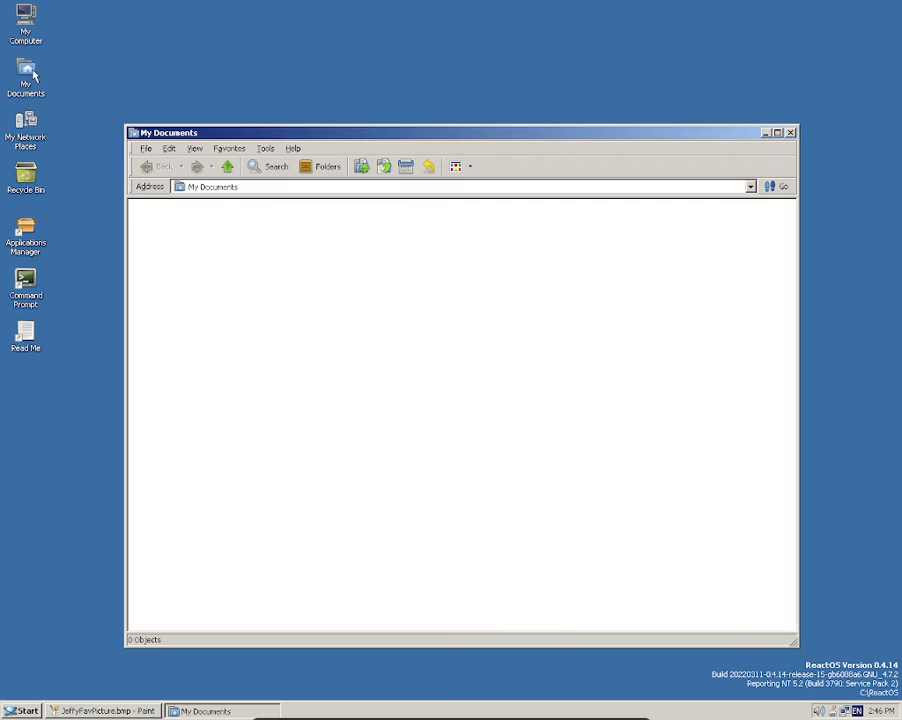
drag(162, 126, 165, 76)
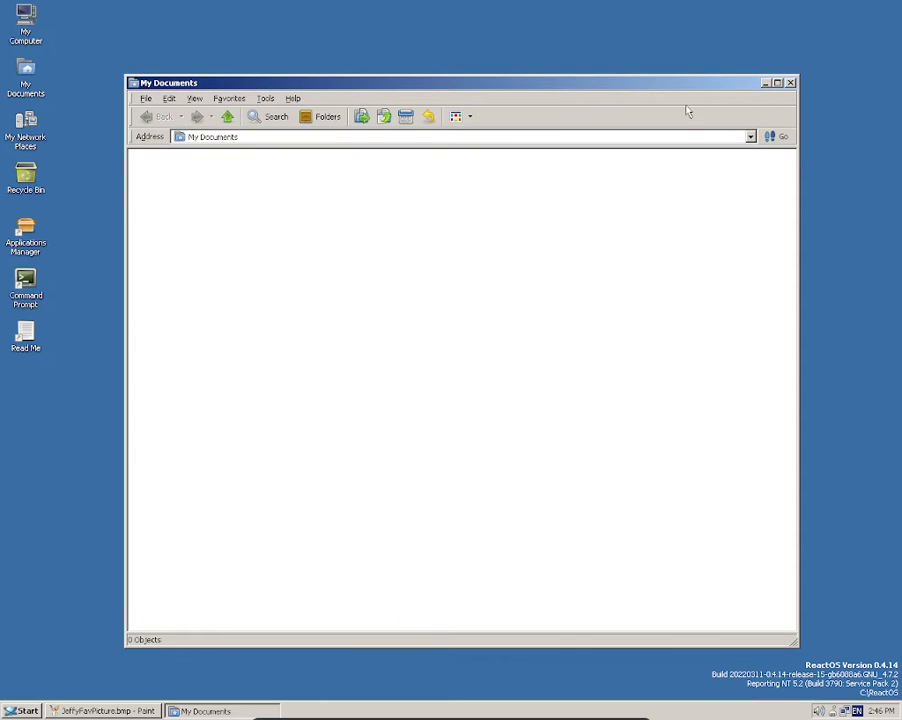
click(751, 137)
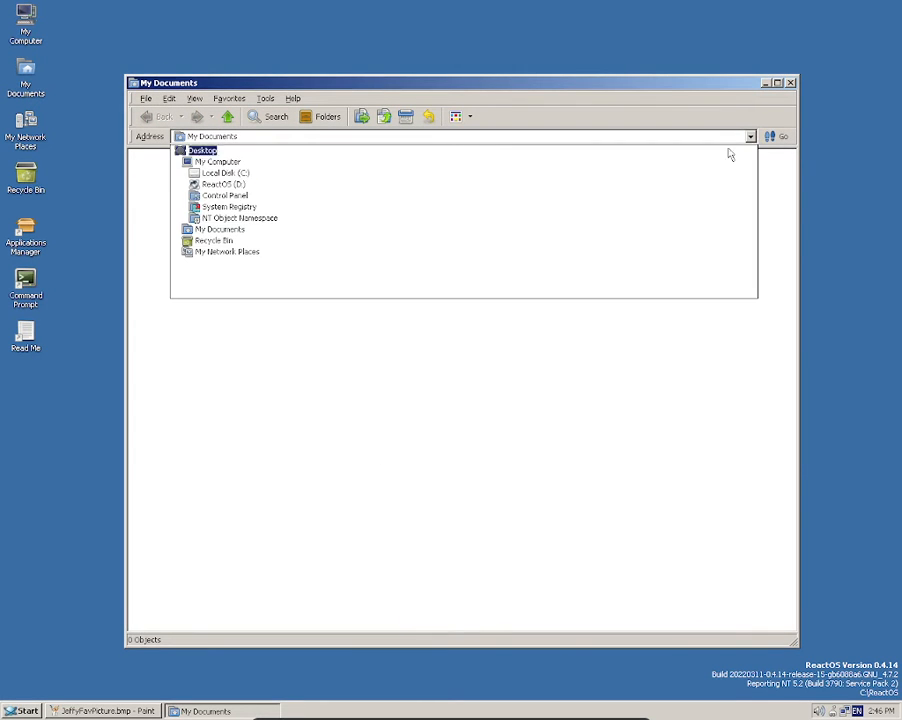
click(217, 161)
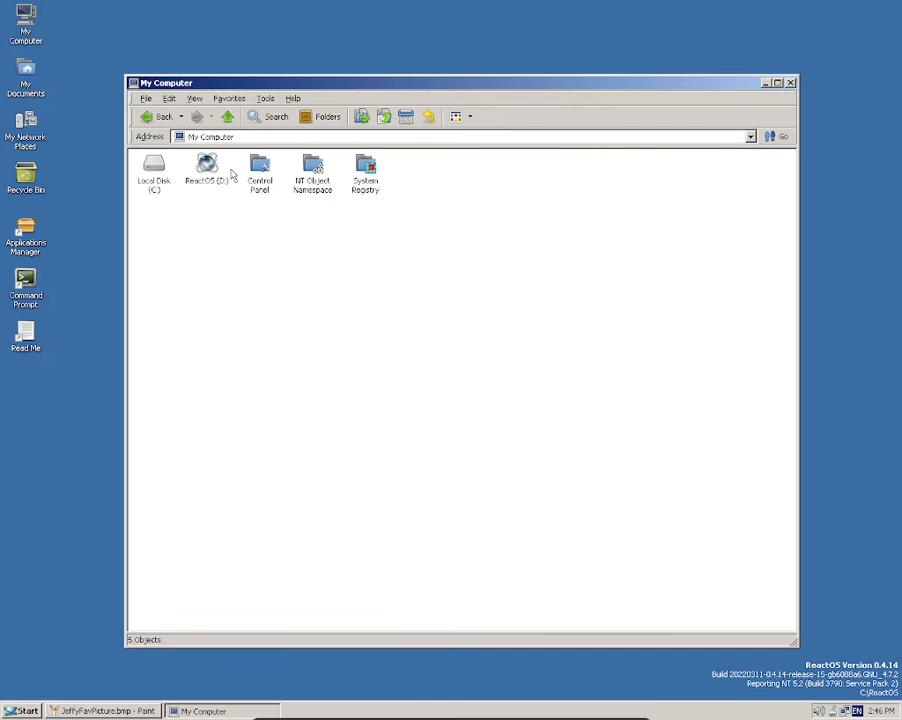
double_click(166, 162)
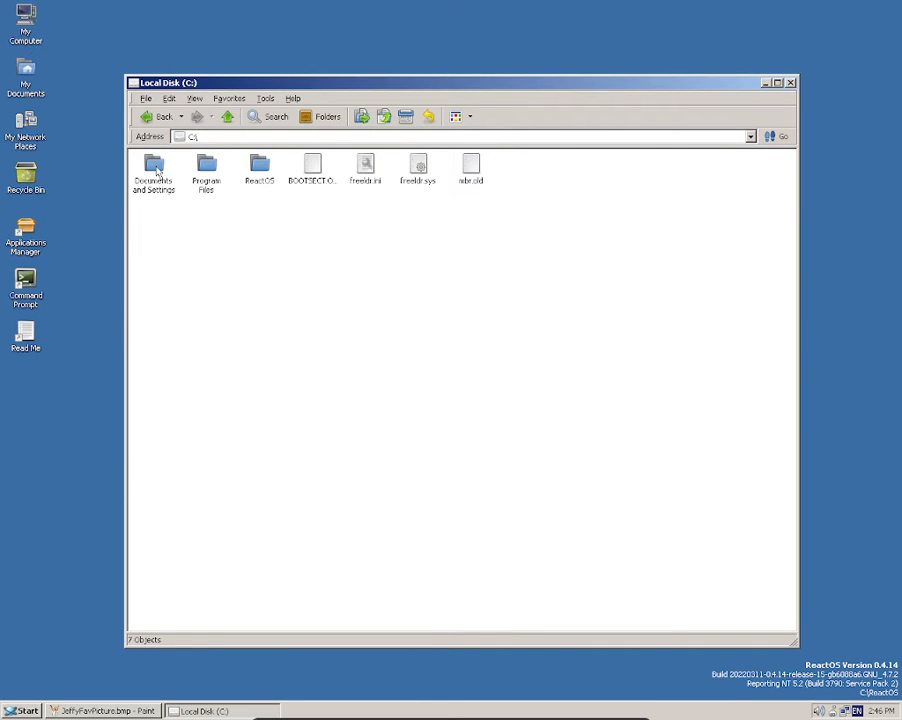
double_click(156, 172)
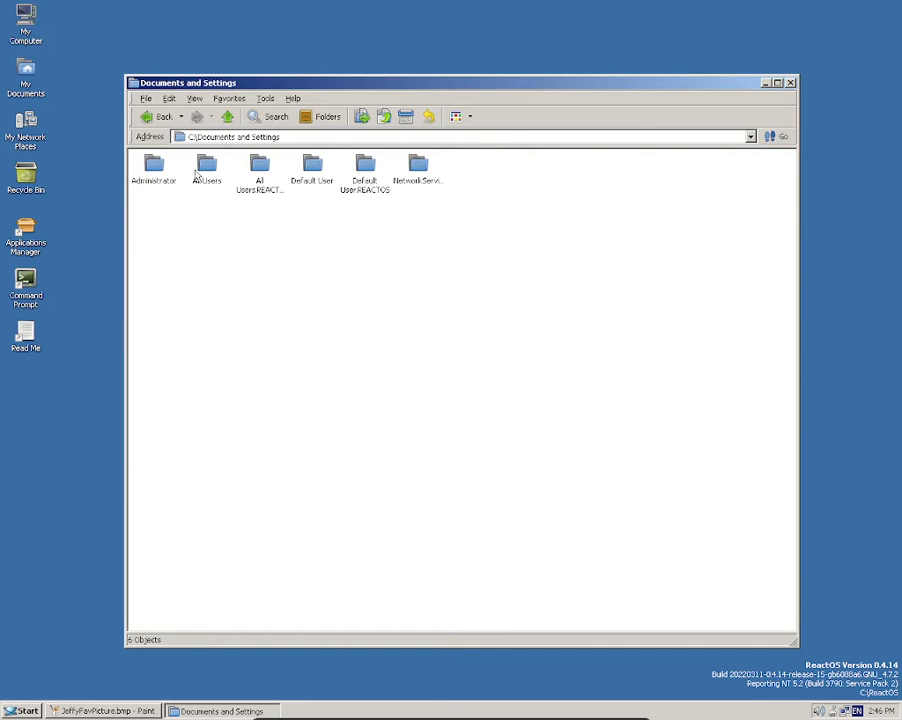
double_click(198, 175)
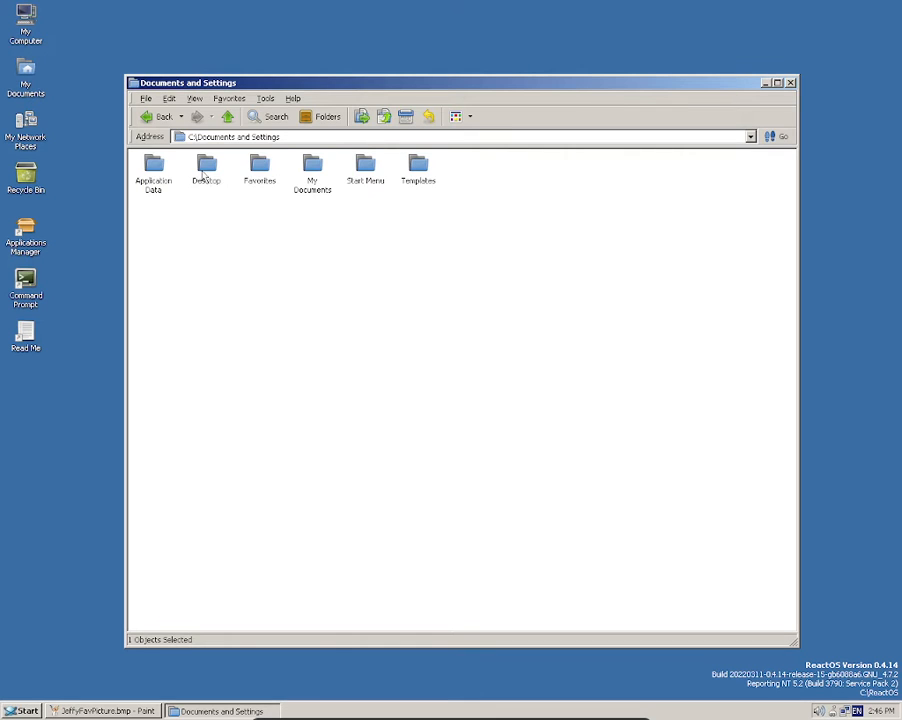
click(312, 178)
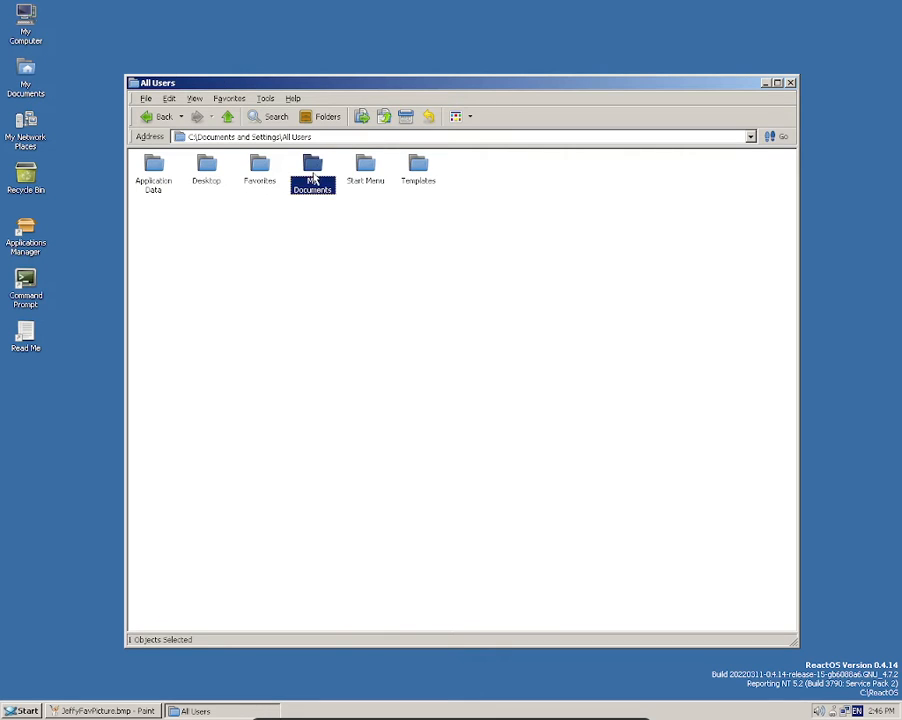
double_click(312, 178)
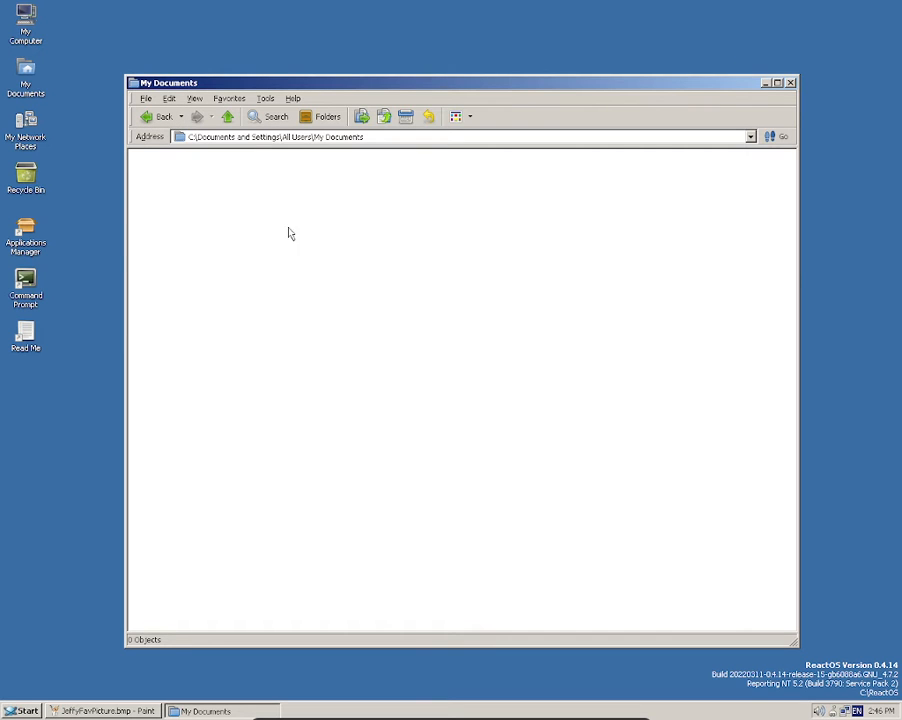
Go back to the All Users folder and check in Paint's Open dialog which folder holds JeffyFavPicture.bmp
click(141, 117)
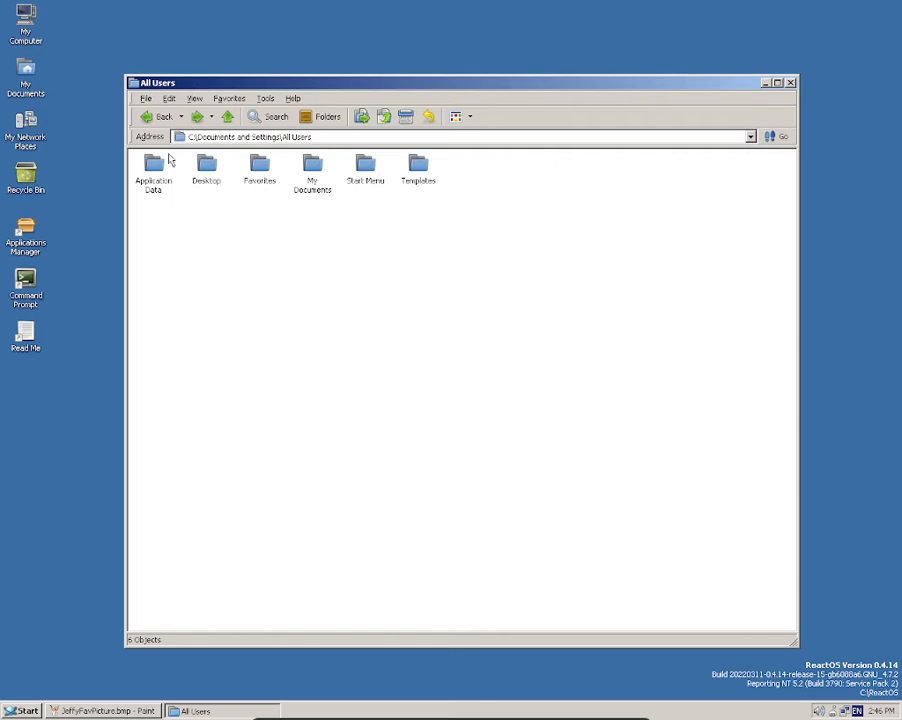
drag(288, 86, 268, 340)
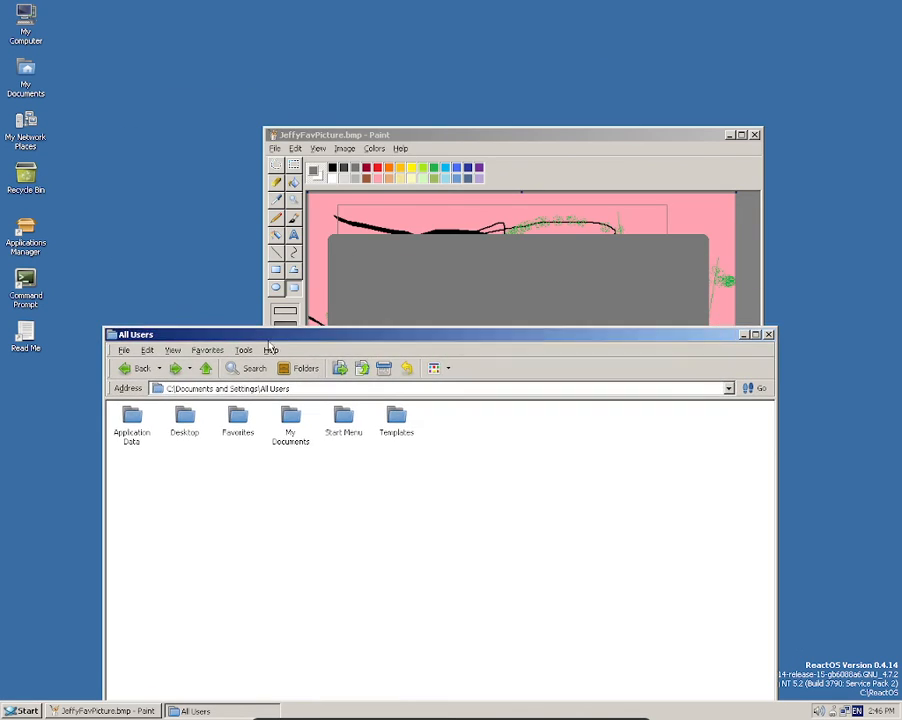
click(275, 148)
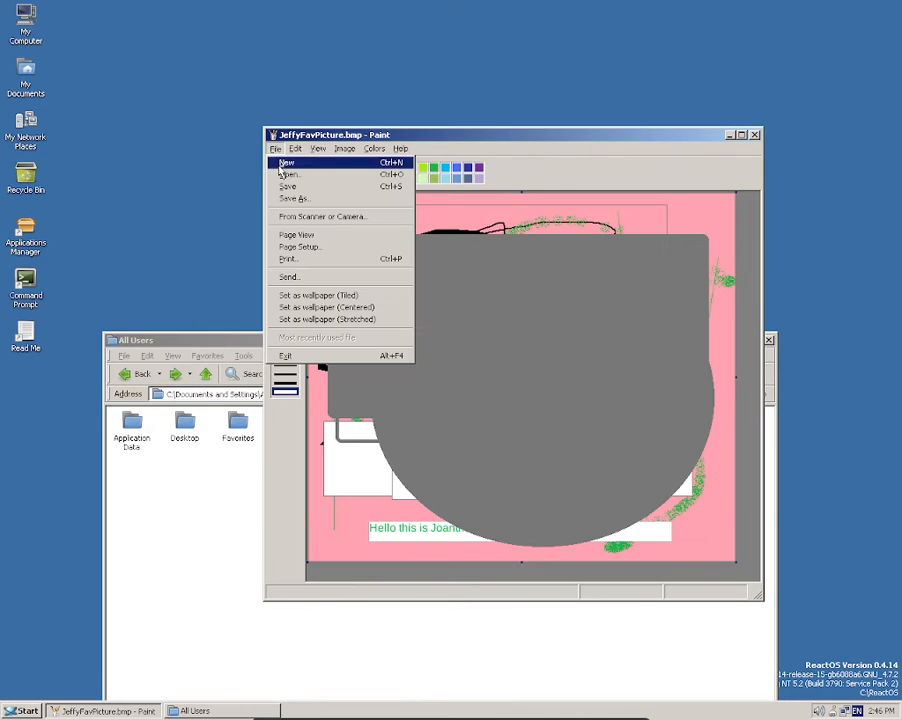
click(285, 174)
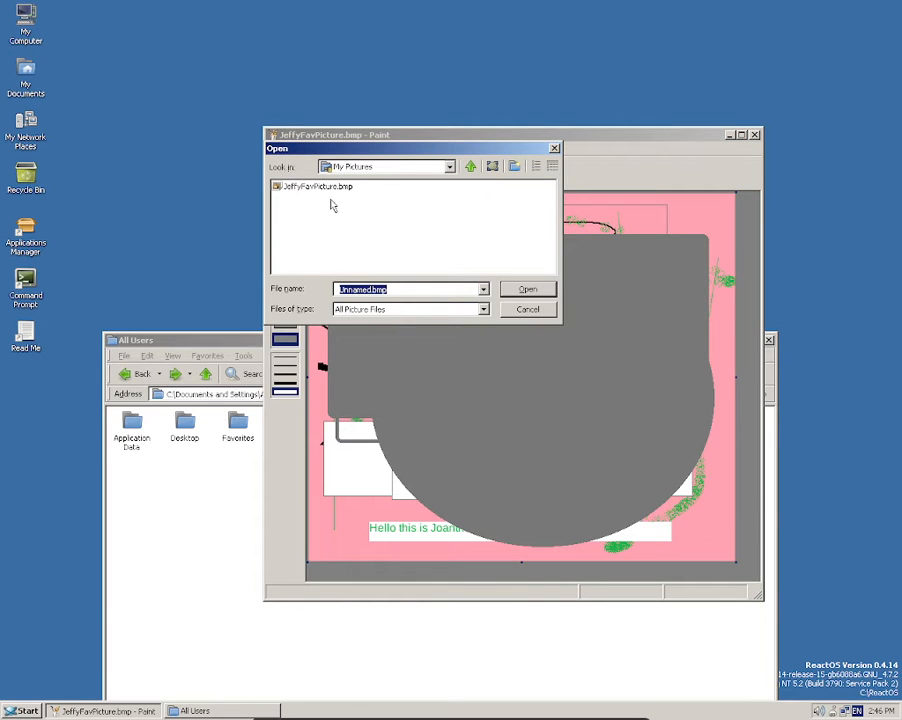
click(447, 167)
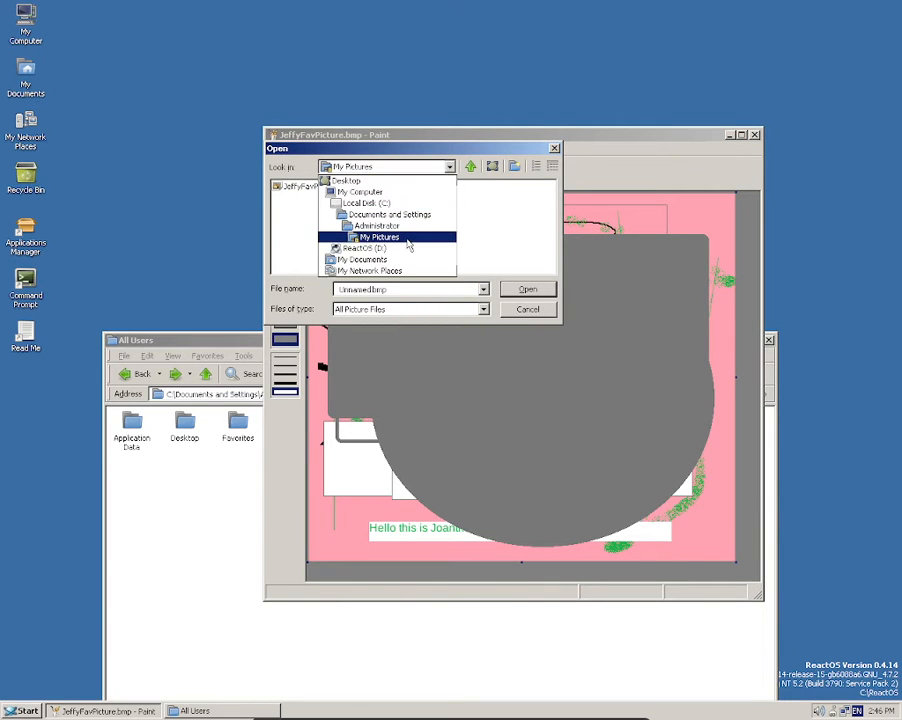
click(213, 346)
drag(213, 345, 260, 316)
click(448, 166)
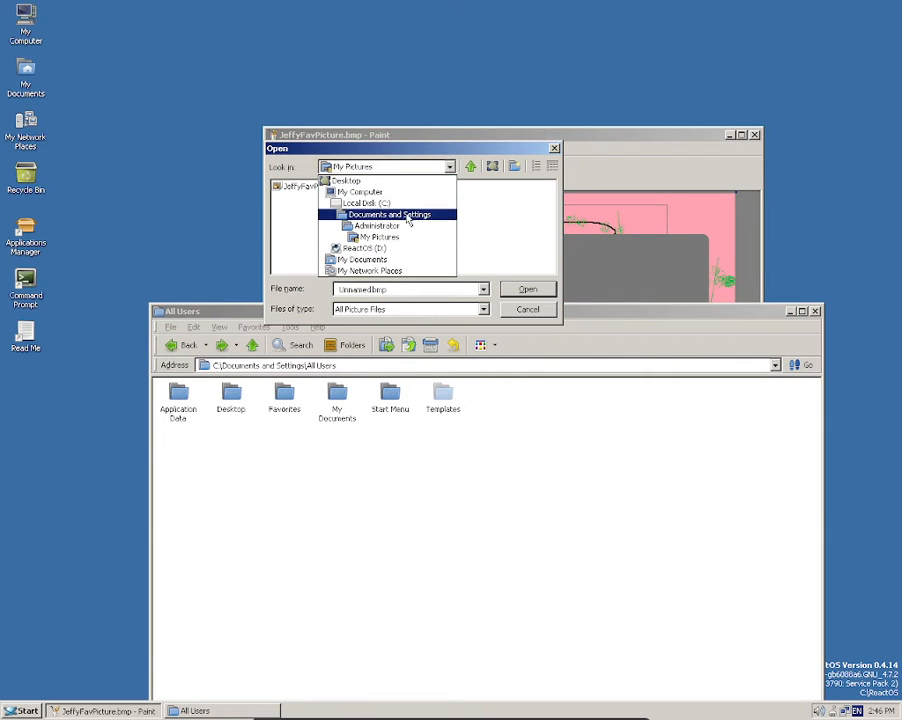
click(321, 214)
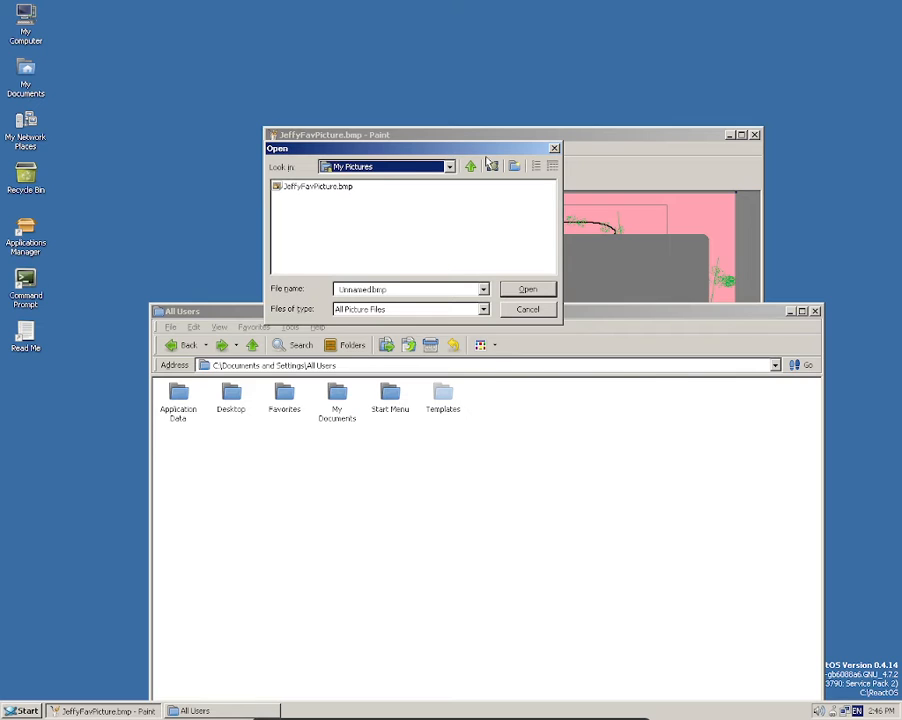
click(554, 148)
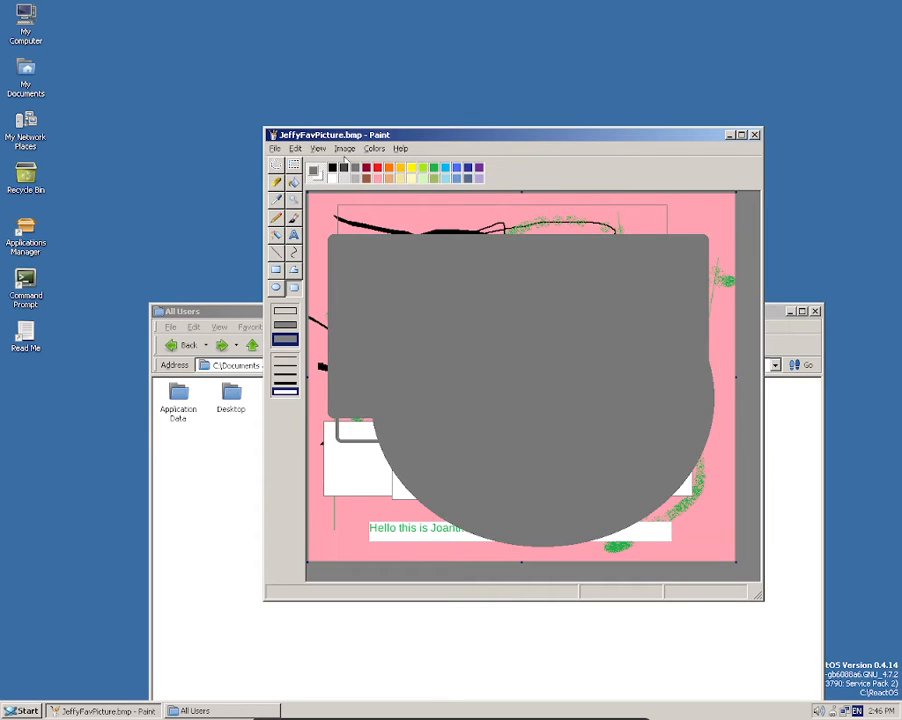
Save a copy of the picture to the Desktop as JeffyFavPicture.bmp
click(275, 148)
click(278, 186)
click(275, 148)
click(285, 197)
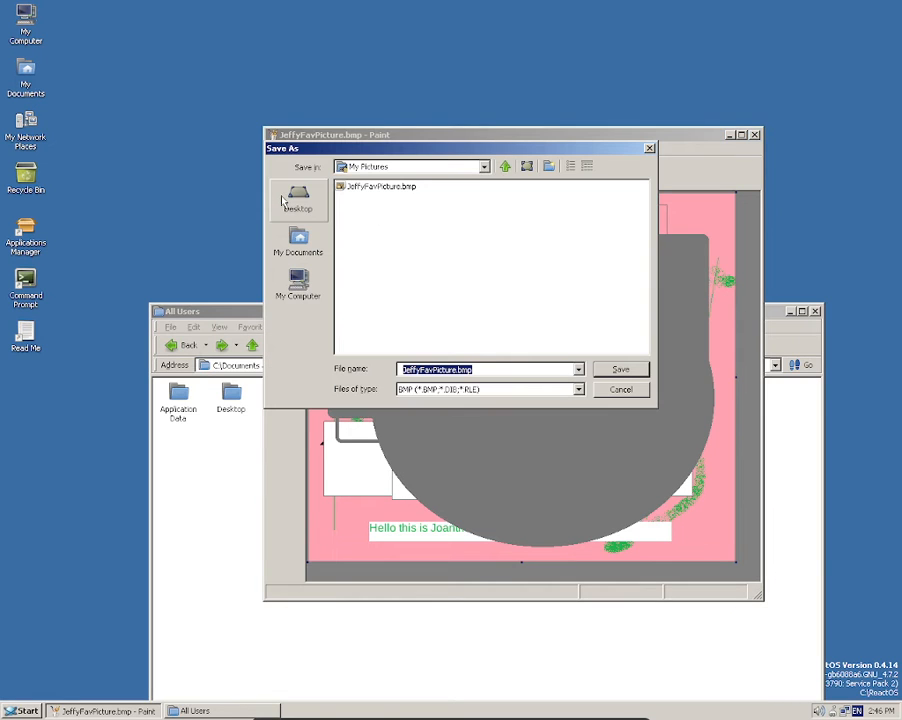
click(297, 198)
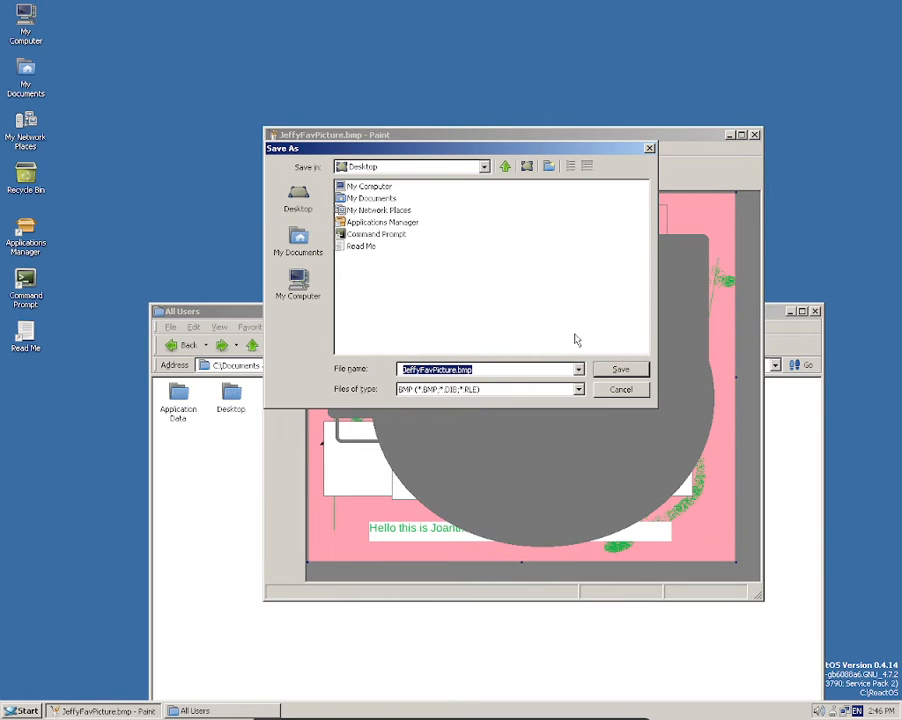
click(616, 369)
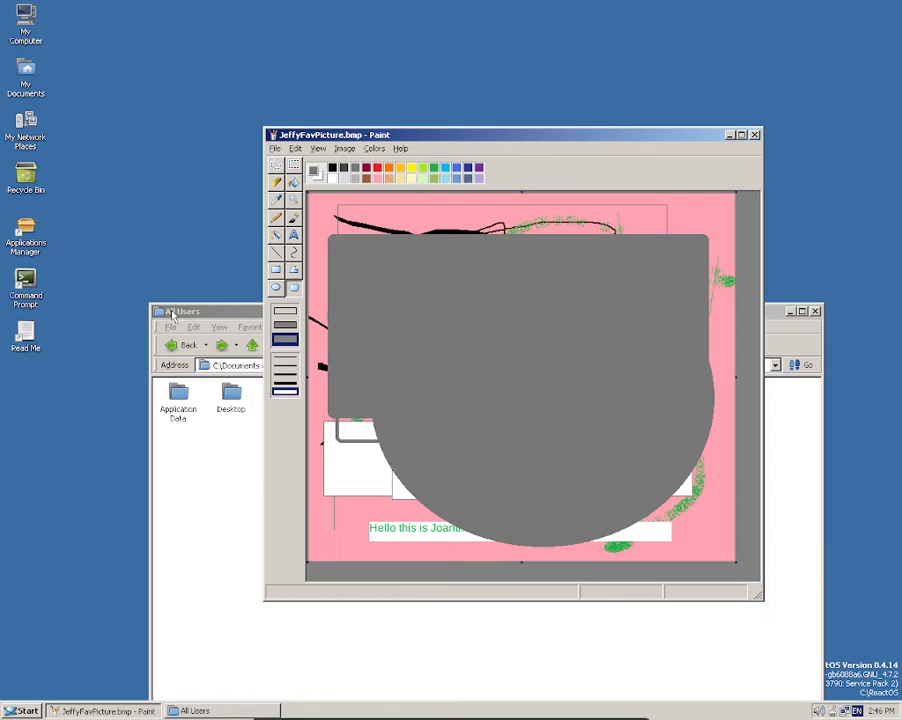
Open My Documents in the file explorer and go up to the Desktop folder to locate the saved picture
mouse_move(344, 137)
mouse_down()
mouse_move(543, 190)
mouse_move(297, 116)
mouse_move(383, 48)
mouse_up()
double_click(40, 76)
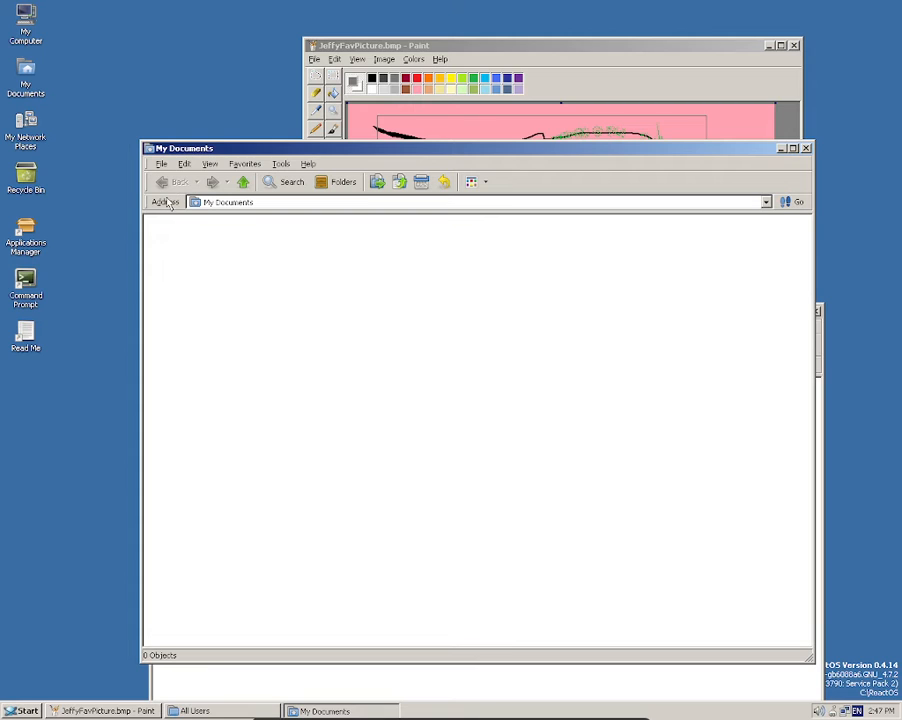
click(240, 183)
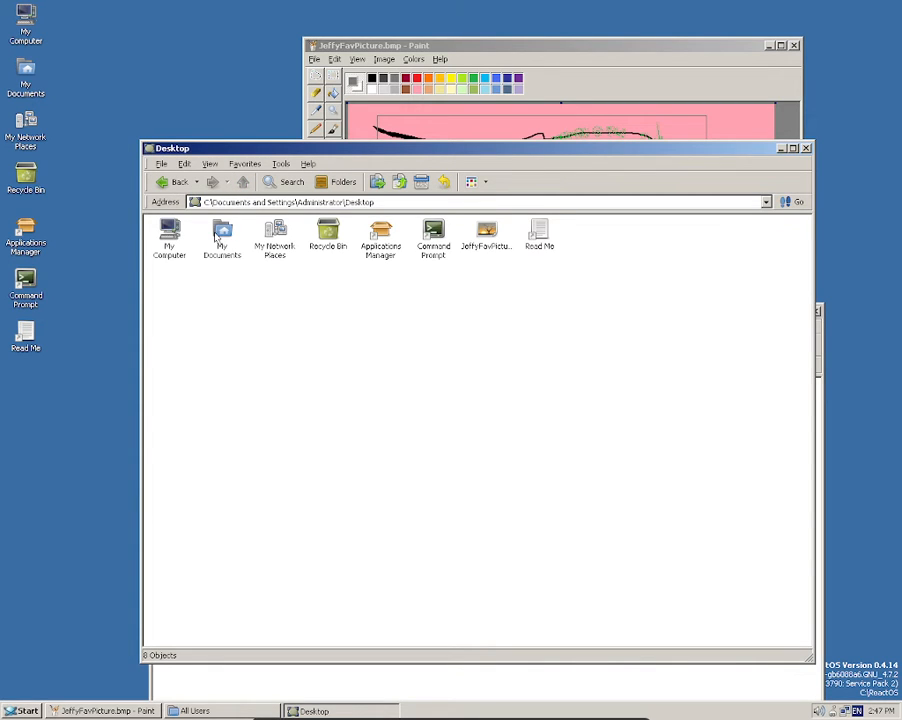
click(766, 204)
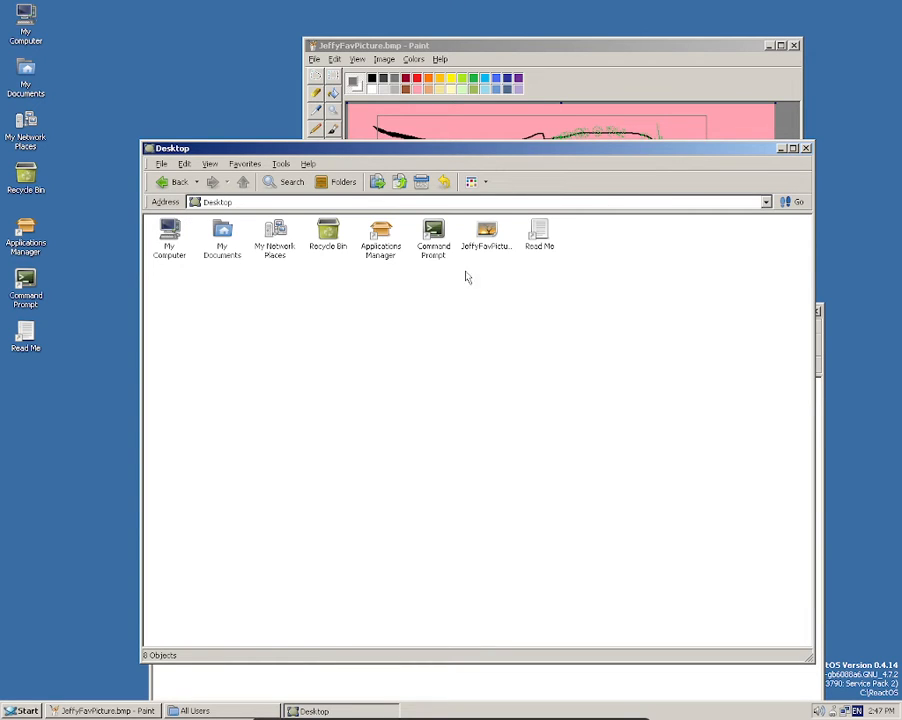
View JeffyFavPicture.bmp from the Desktop folder in the Picture and Fax Viewer, maximized and restored, and close the viewer
double_click(487, 243)
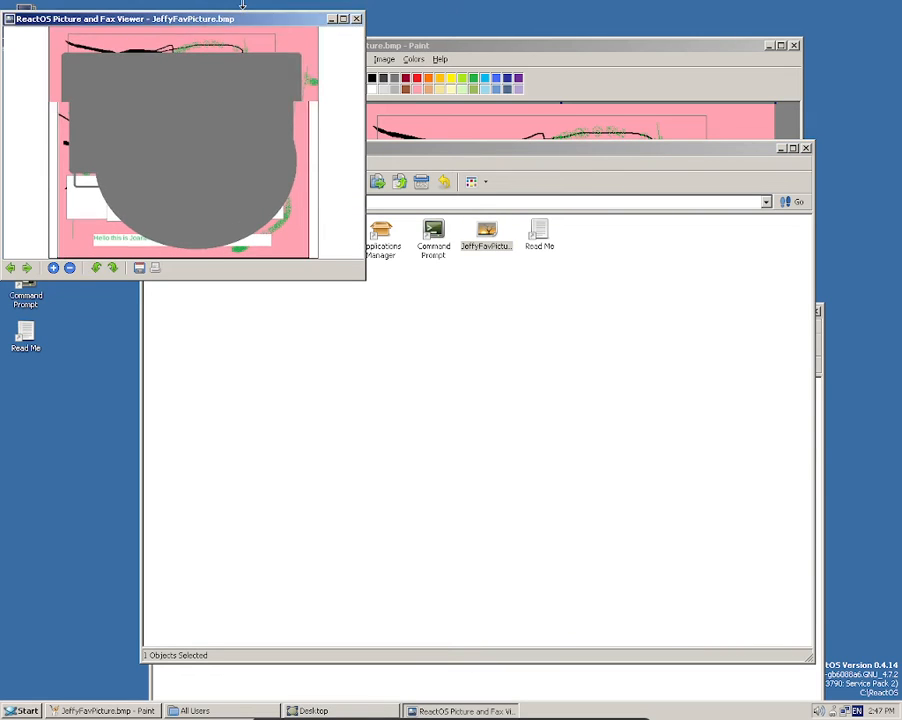
drag(228, 12, 548, 162)
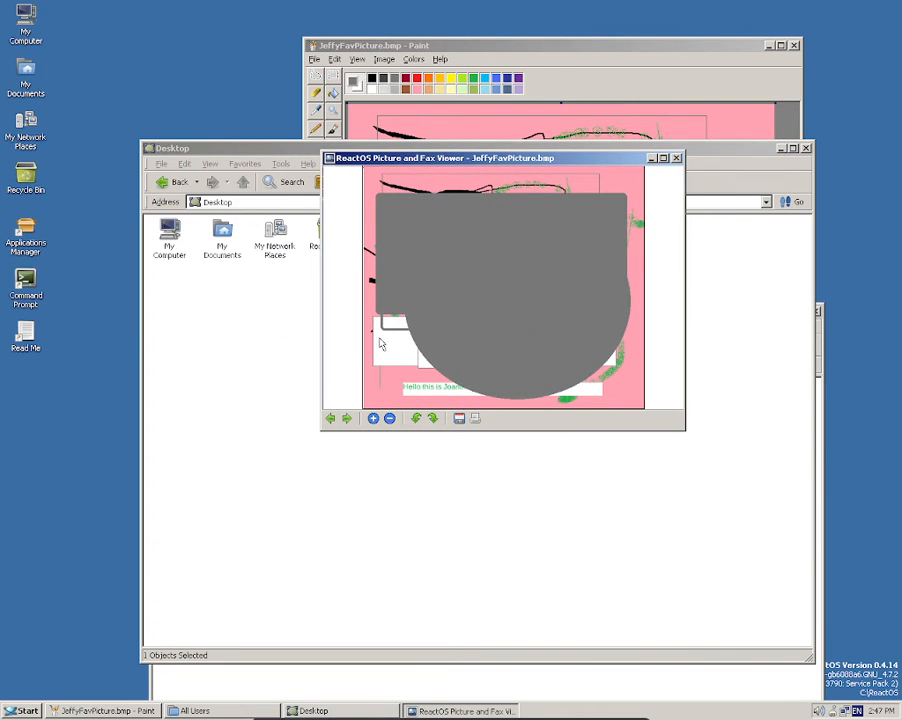
click(663, 158)
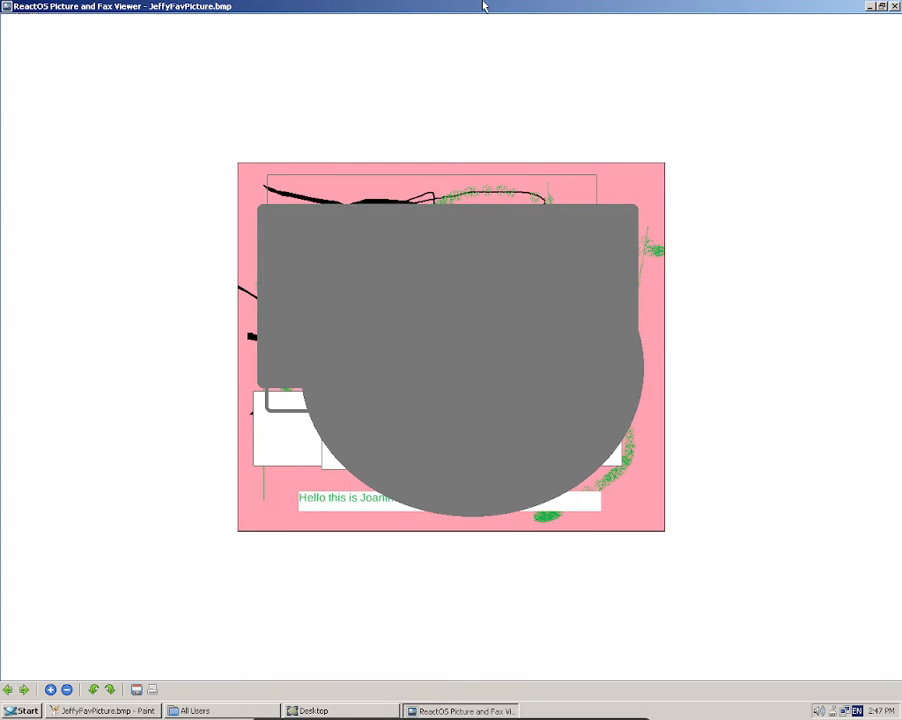
click(880, 7)
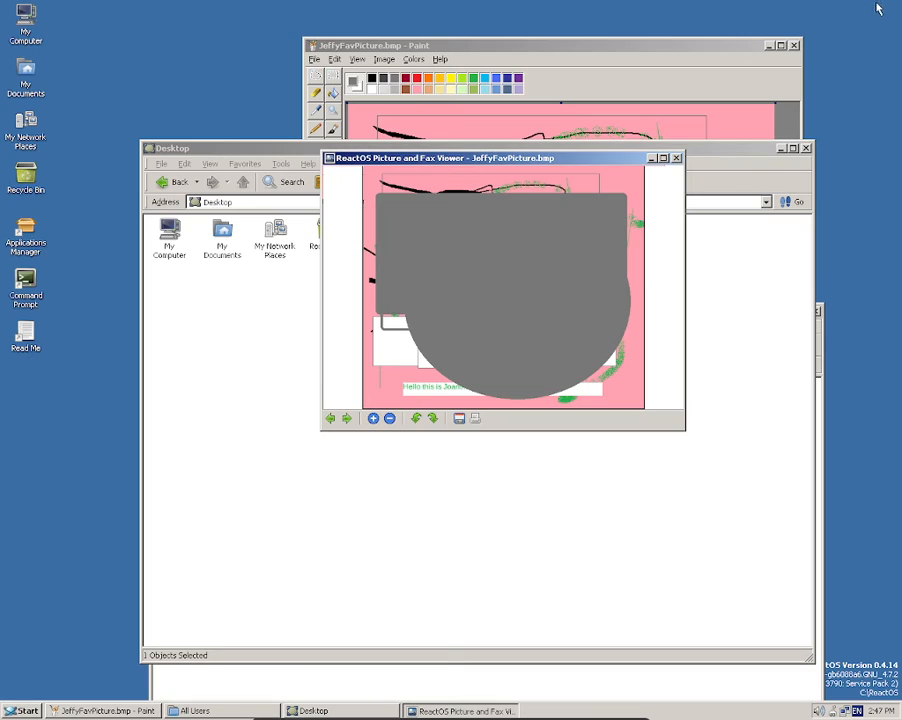
click(677, 158)
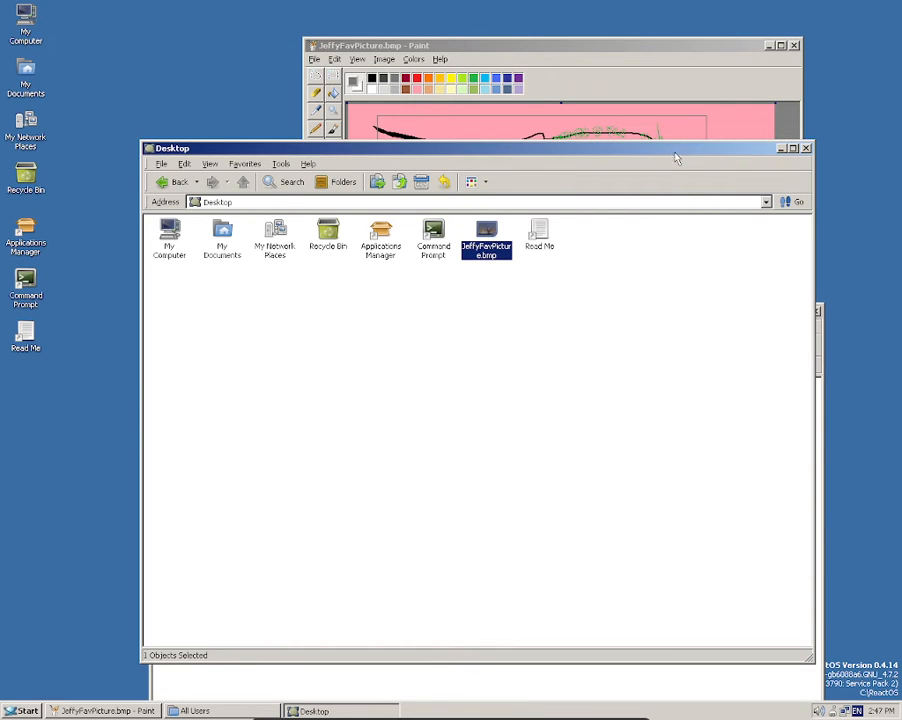
Close Paint and launch it again with a blank picture
click(580, 45)
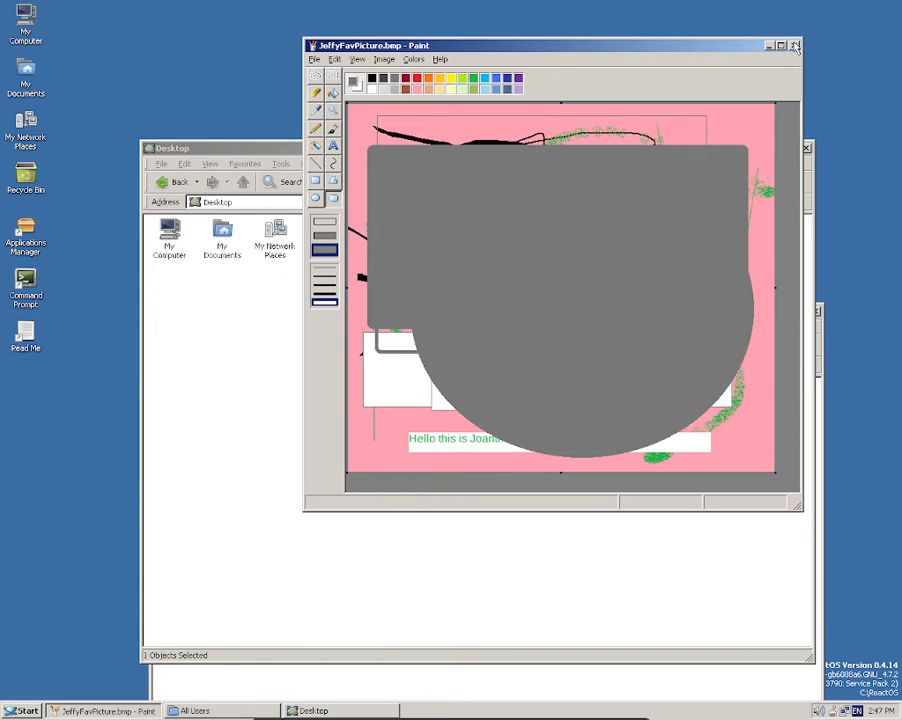
click(795, 45)
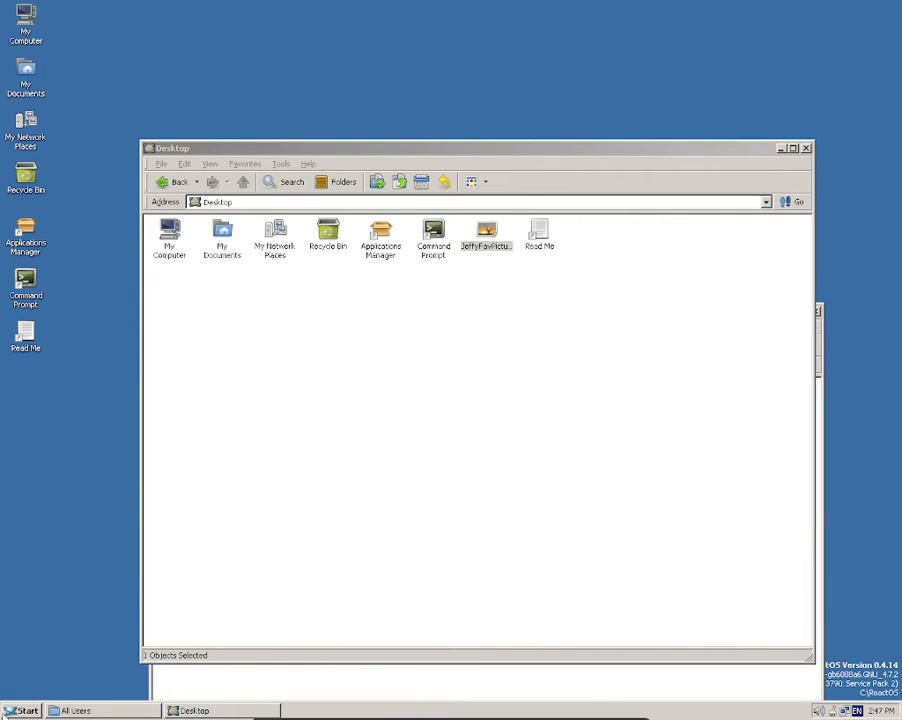
click(6, 712)
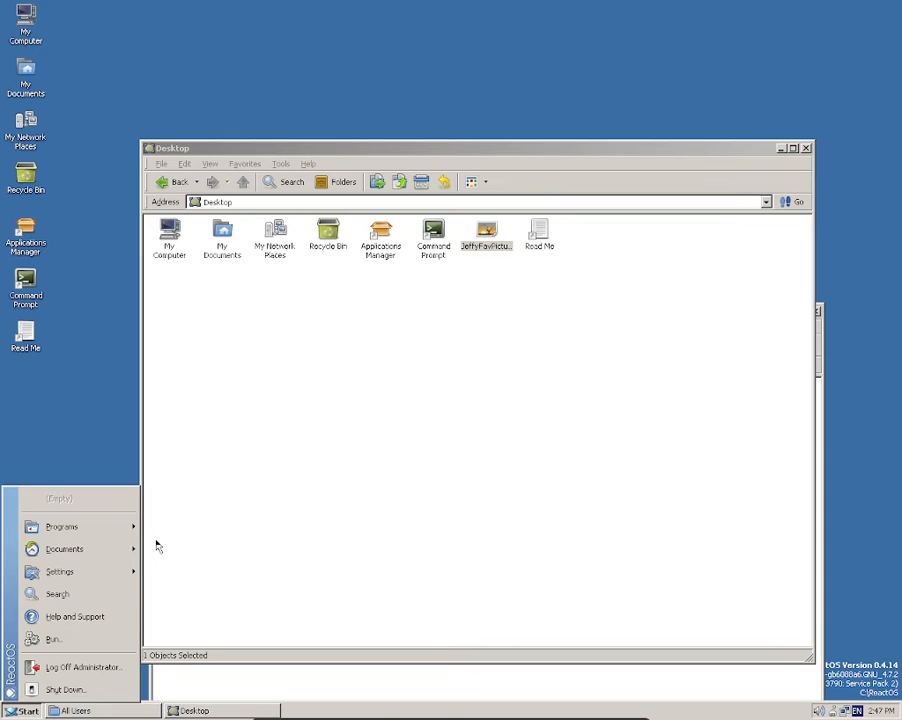
mouse_move(95, 530)
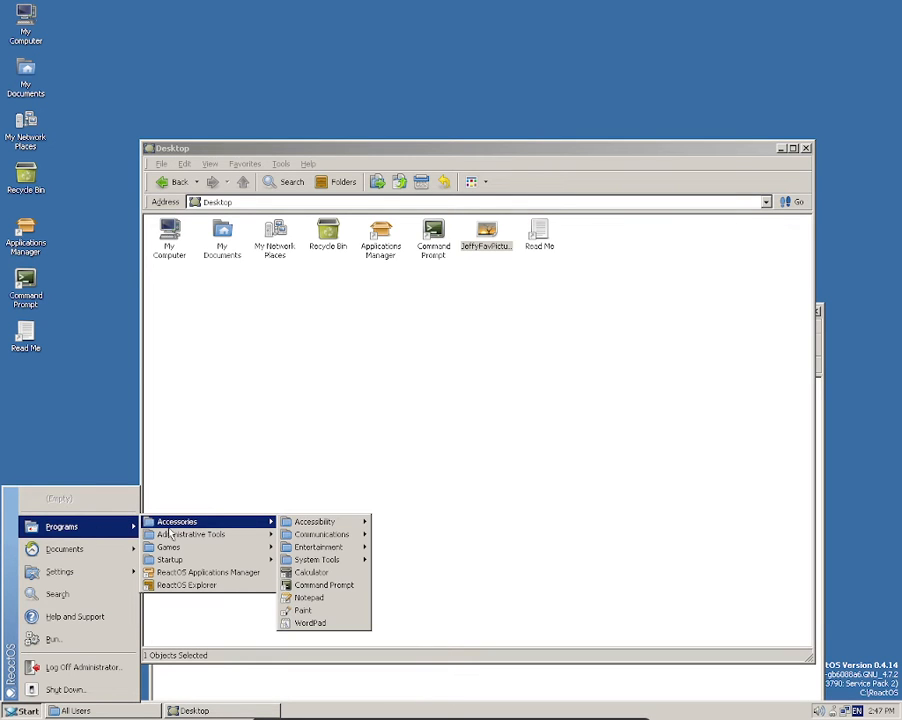
mouse_move(256, 532)
click(296, 610)
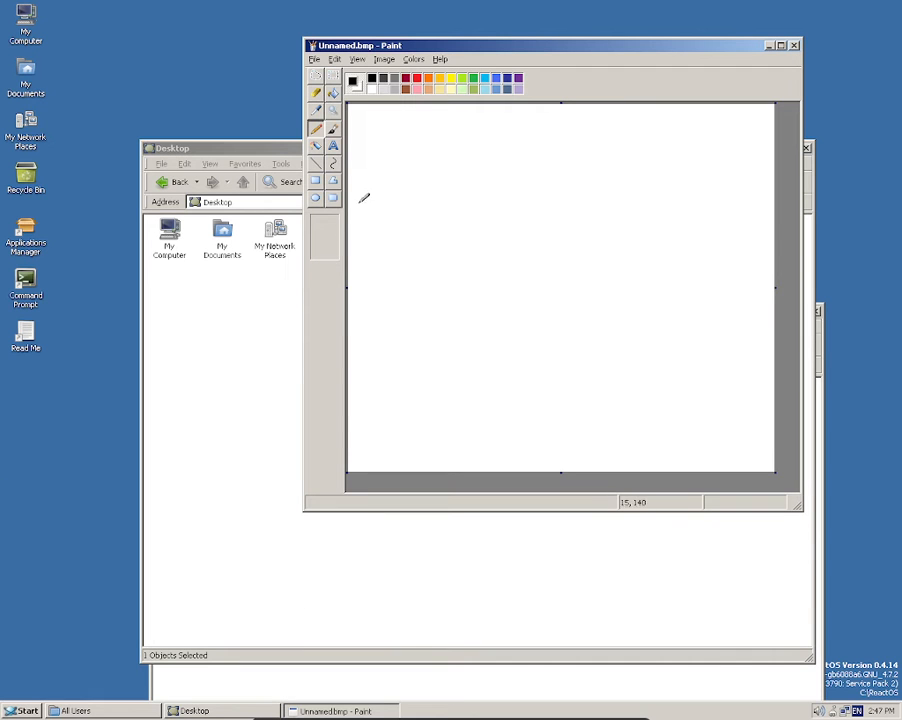
Fill the whole blank canvas with light pink
drag(586, 44, 508, 42)
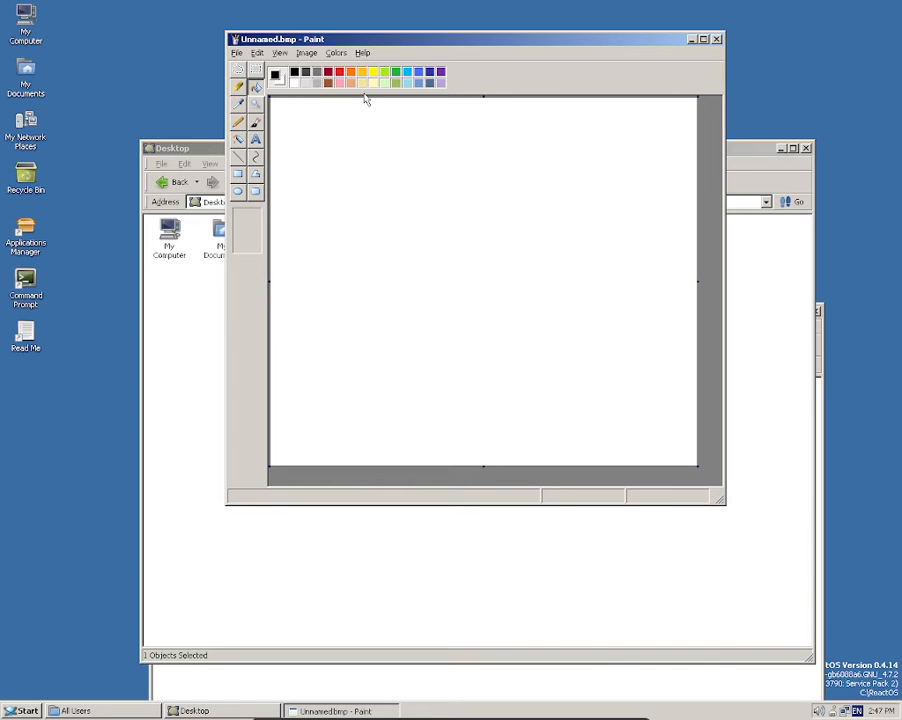
click(354, 147)
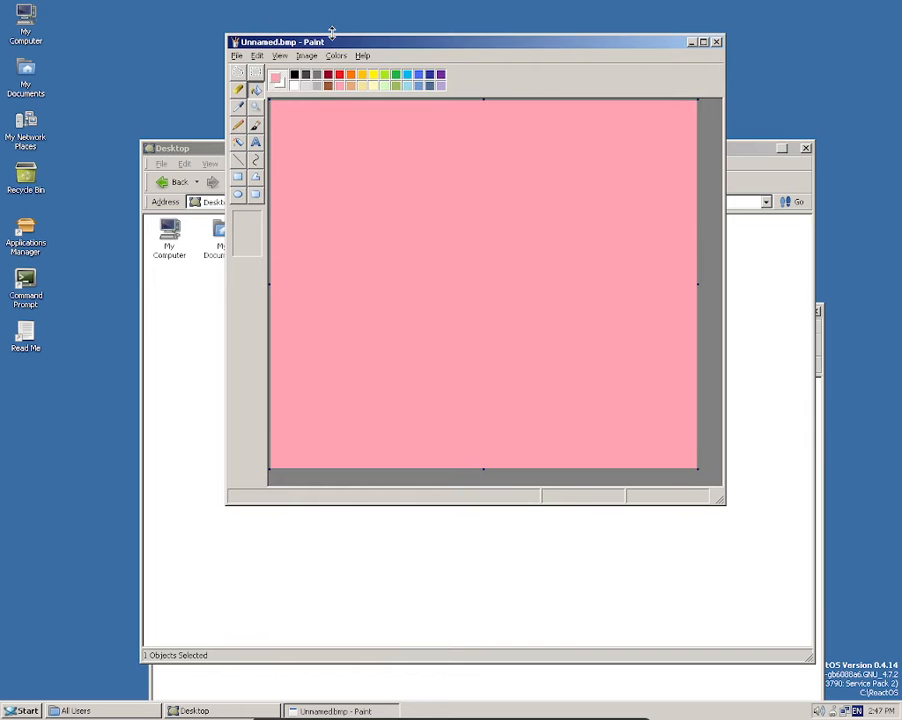
drag(330, 38, 302, 40)
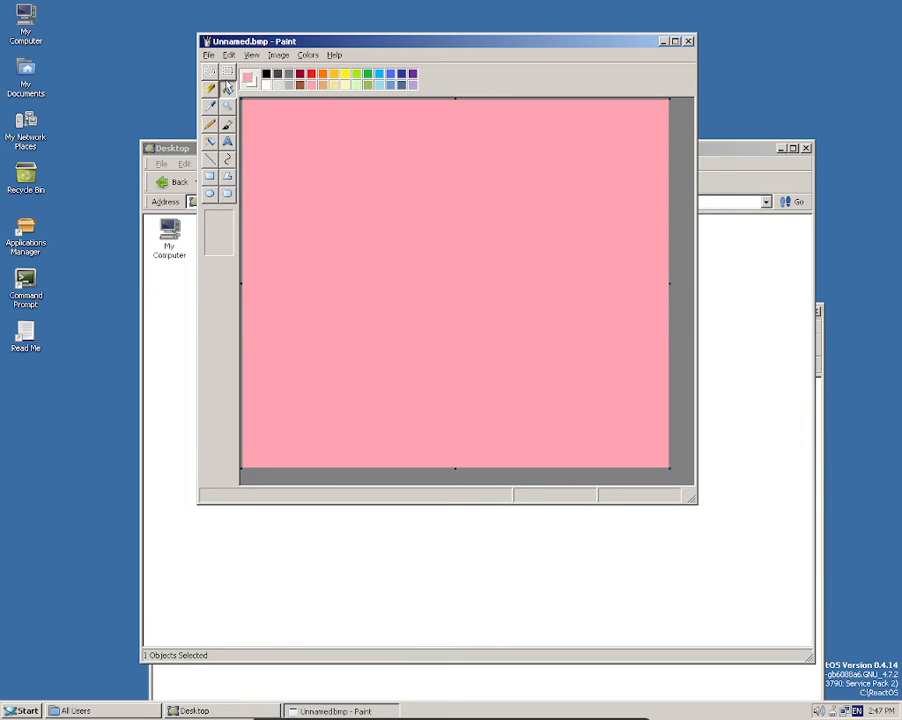
Draw solid green rounded rectangles as ground across the lower third of the canvas, and a solid purple one standing on it left of center
click(366, 76)
click(209, 193)
click(218, 245)
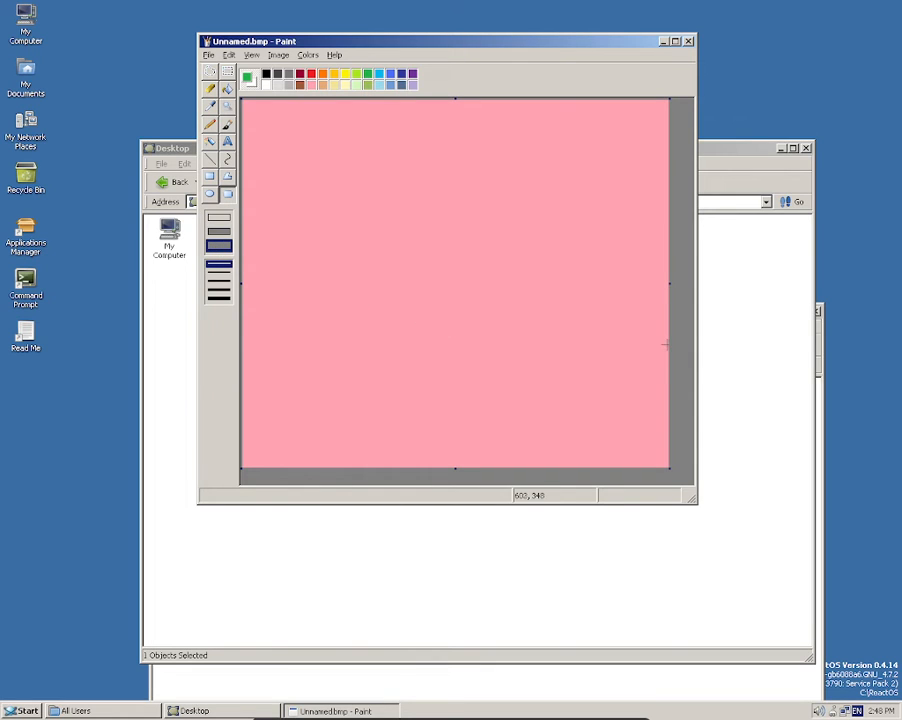
drag(666, 345, 238, 469)
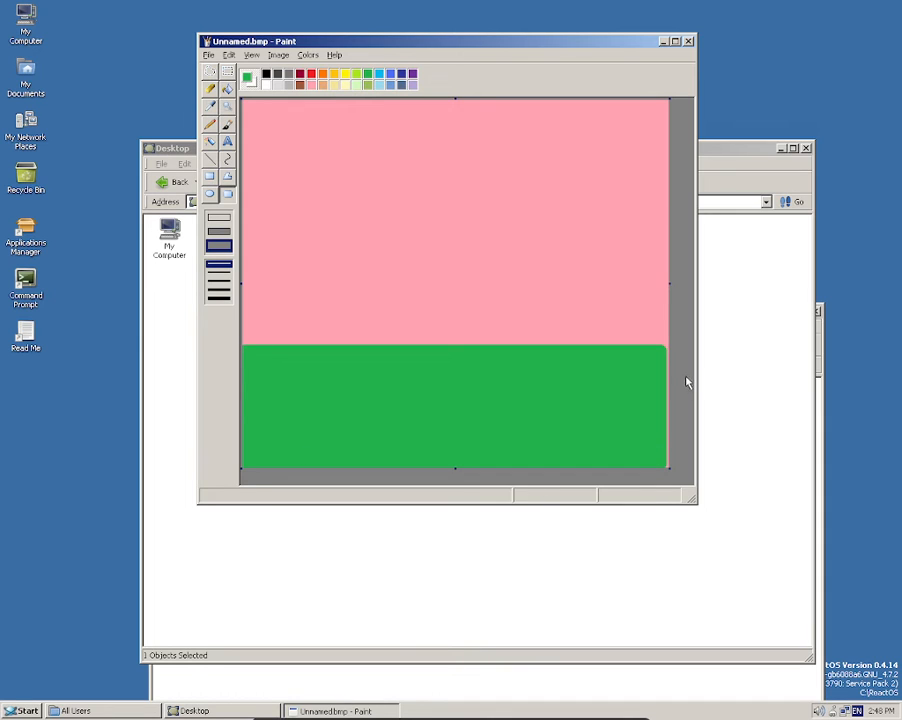
drag(656, 348, 678, 472)
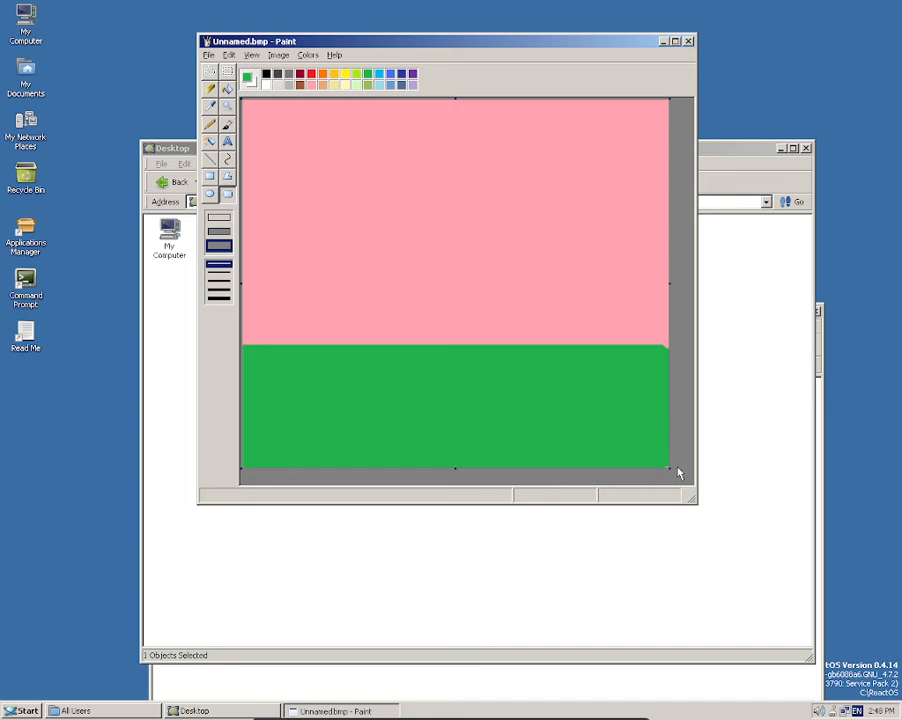
click(412, 73)
drag(305, 344, 486, 191)
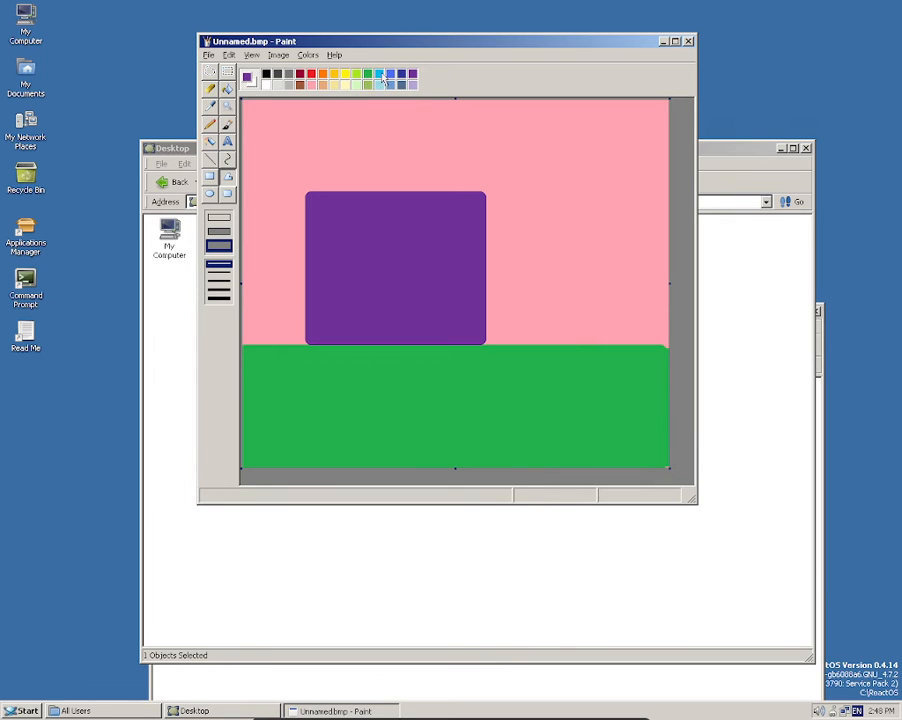
Draw a red triangular roof on top of the purple rectangle with the Polygon tool and try to fill it with red
click(313, 86)
click(311, 74)
drag(305, 189, 481, 190)
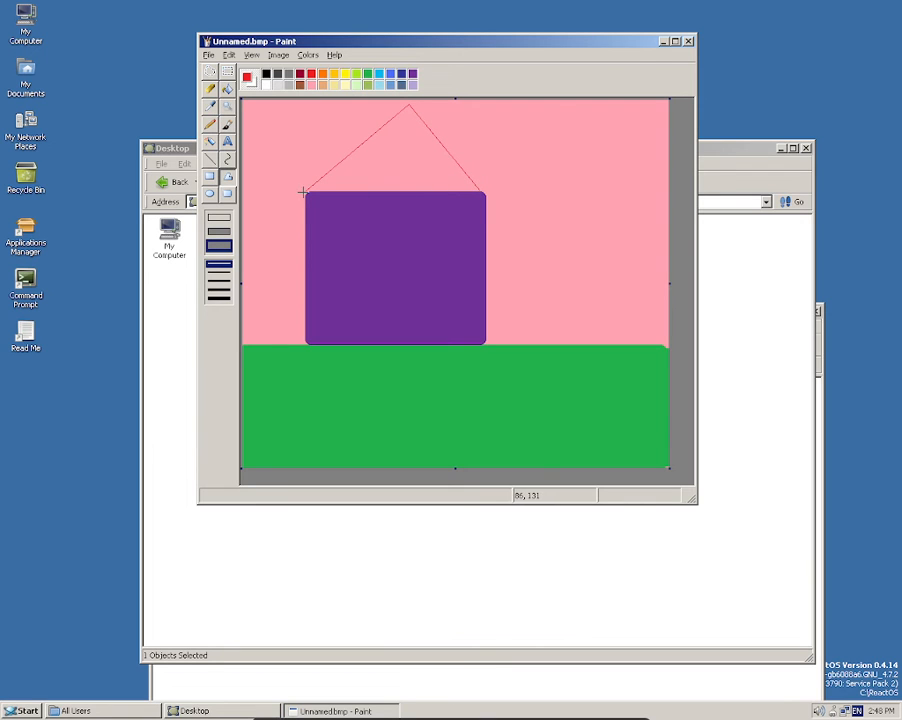
mouse_move(303, 191)
mouse_down()
mouse_move(332, 190)
mouse_move(301, 191)
mouse_up()
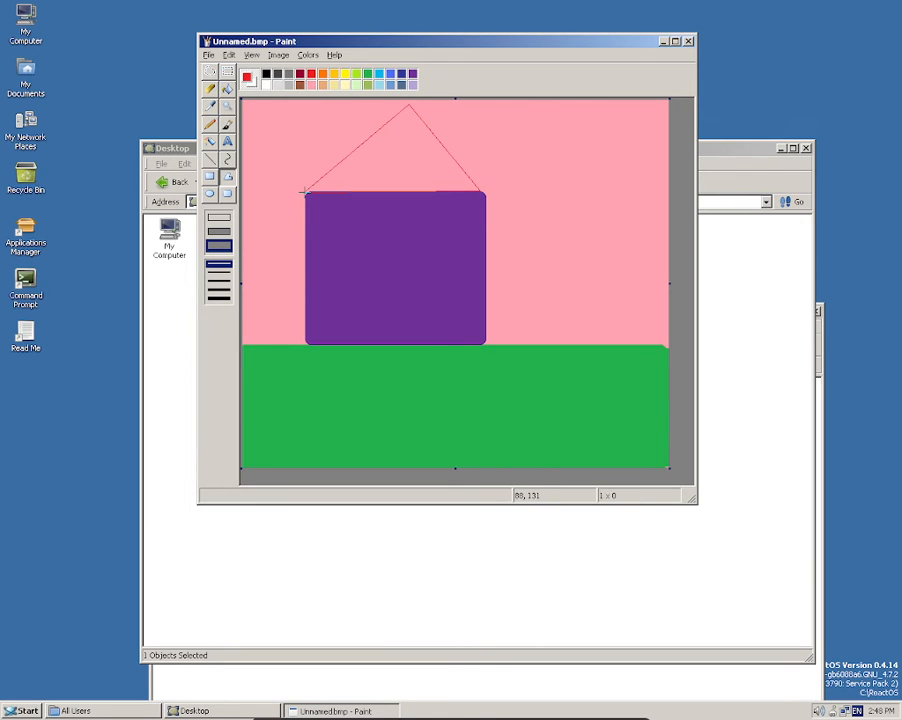
click(228, 88)
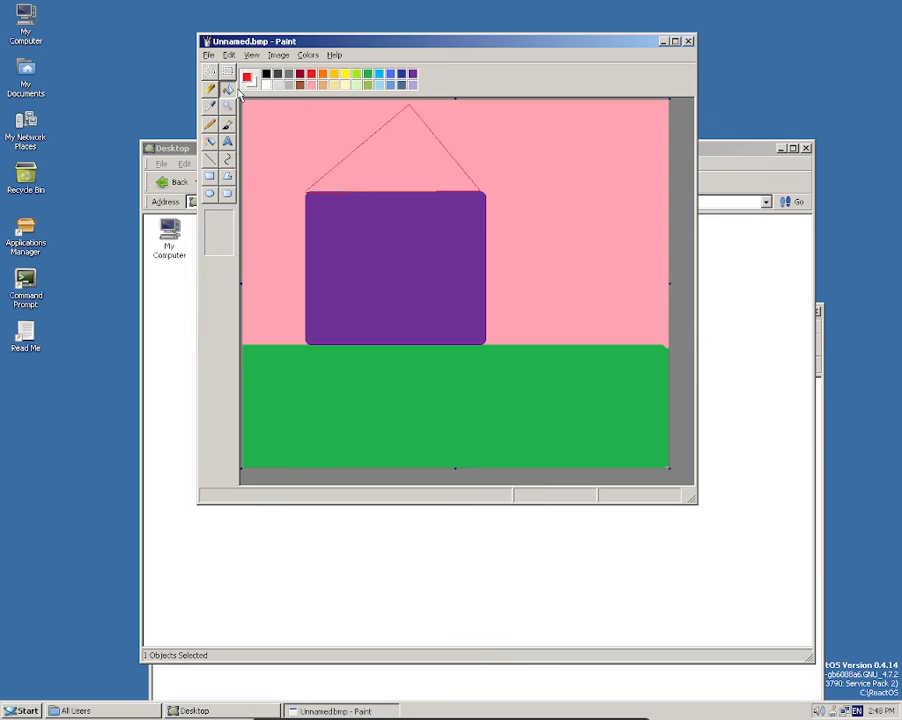
click(429, 150)
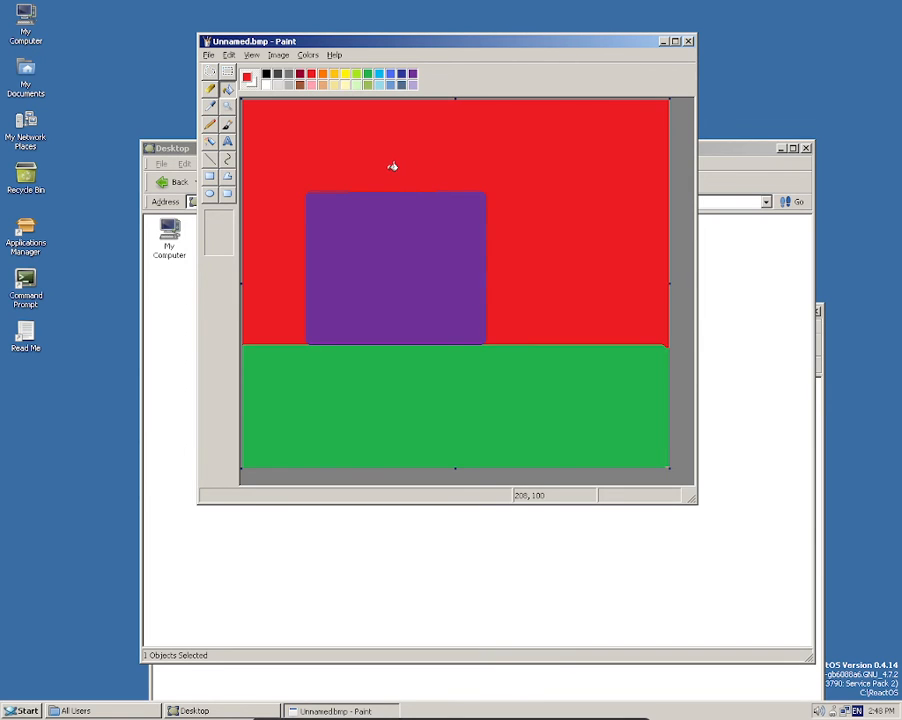
Undo the red fill and draw a solid brown rectangle on the purple house as its door
key(ctrl+z)
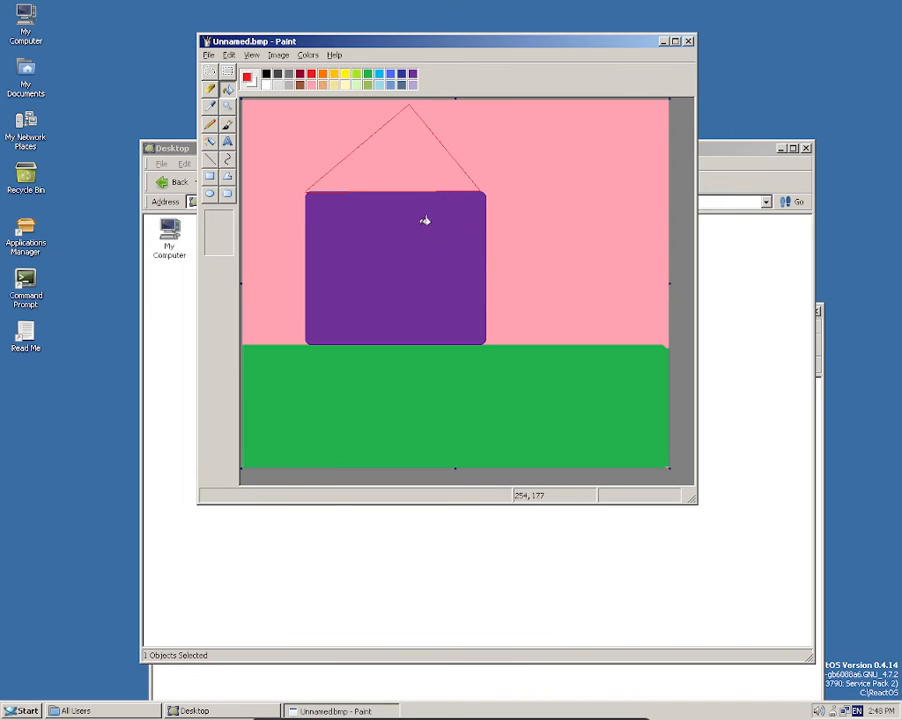
click(210, 177)
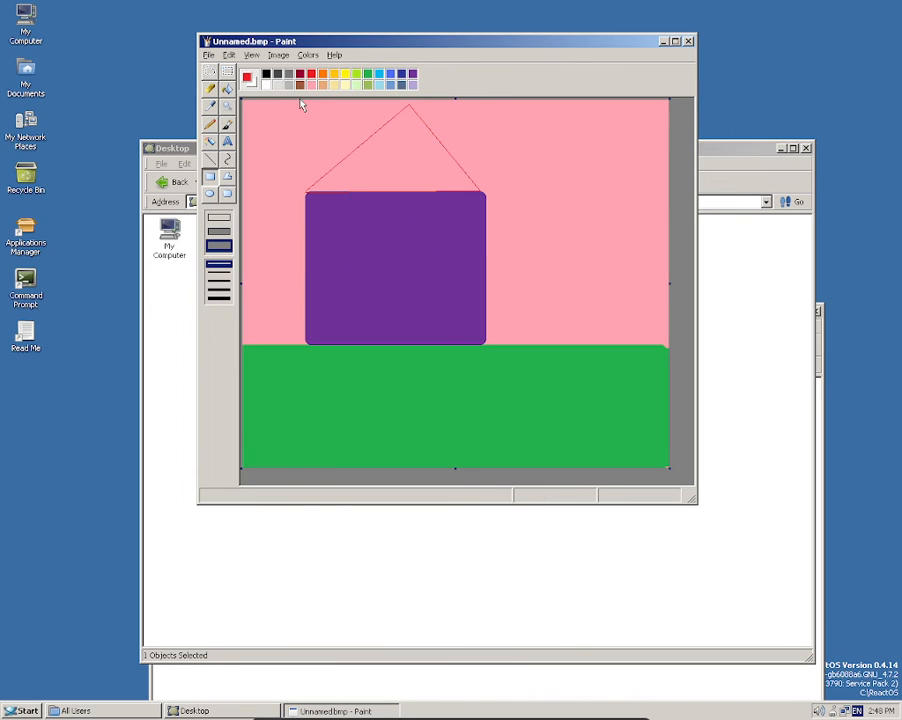
click(300, 85)
drag(357, 338, 416, 254)
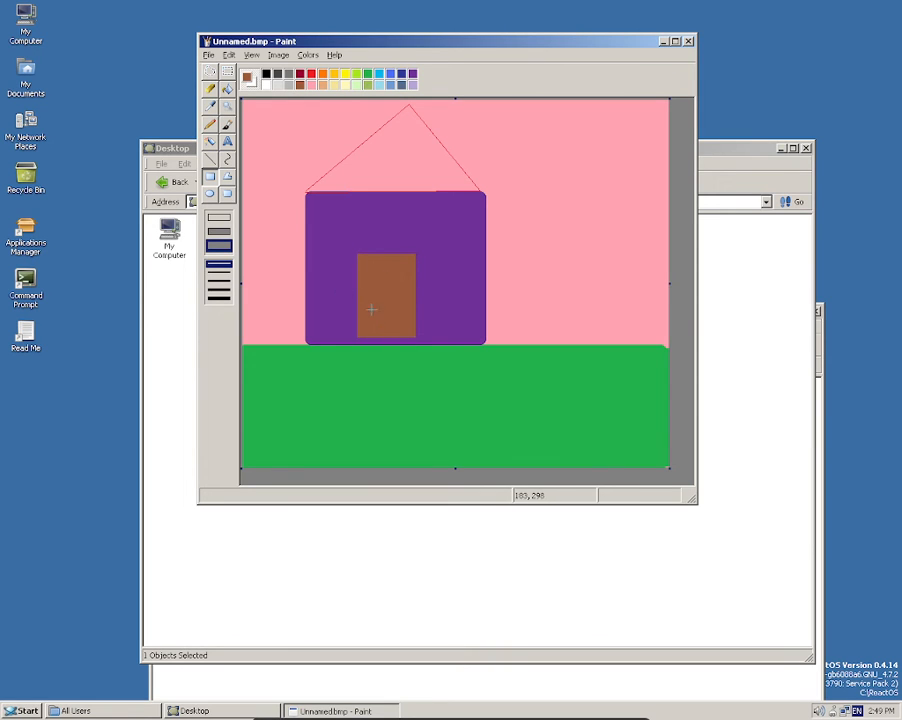
Draw two solid white rectangles as windows on the upper part of the purple house, one on each side above the door
click(267, 85)
drag(323, 209, 359, 231)
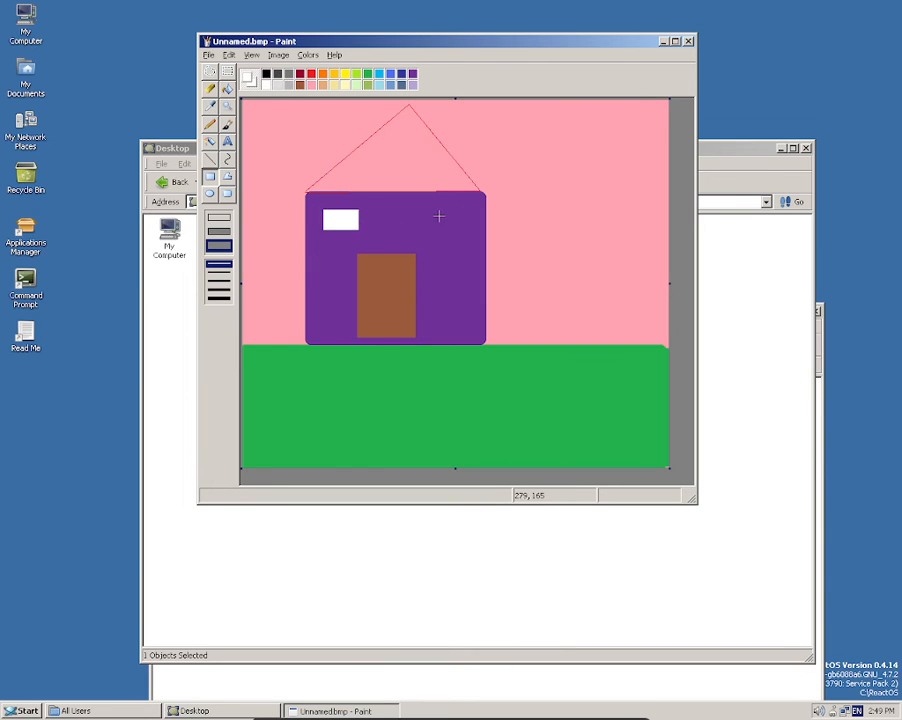
drag(431, 215, 460, 236)
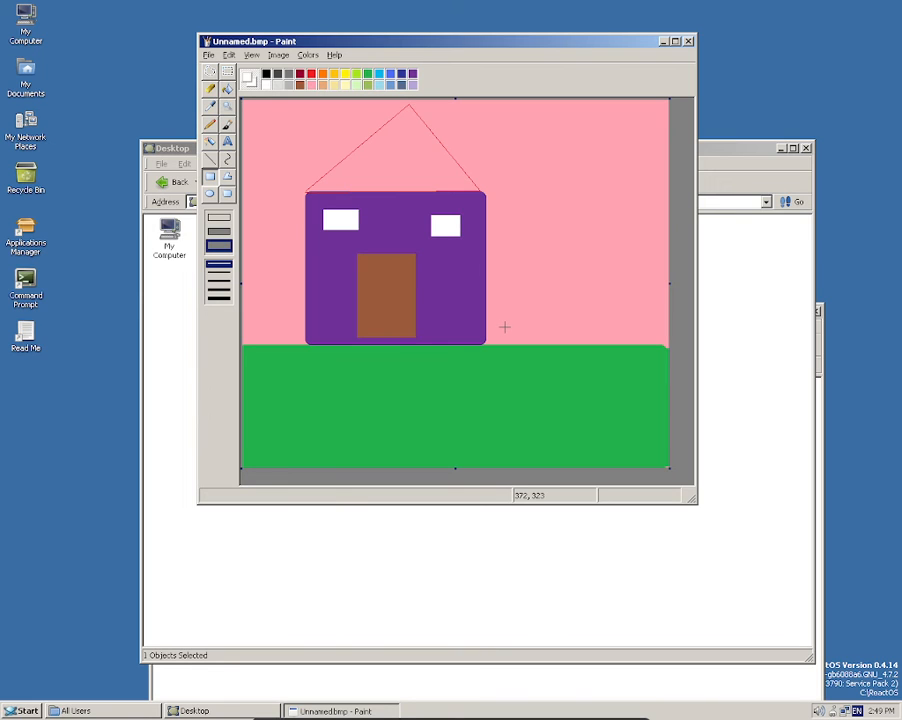
Save the picture on the Desktop under the name Thebesthouseofalltimes with the file type PNG
click(207, 55)
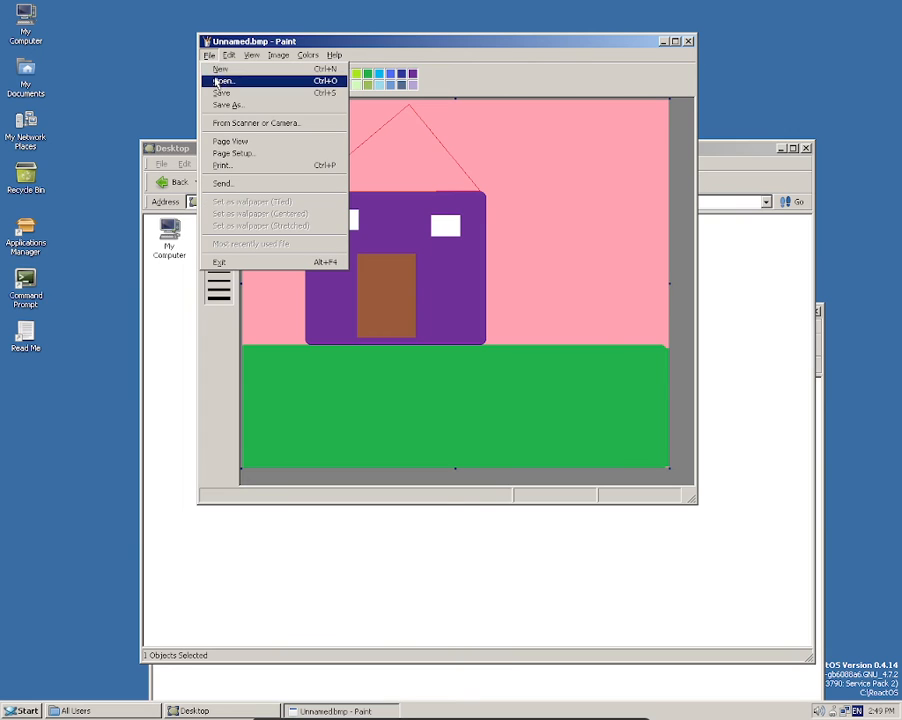
click(219, 105)
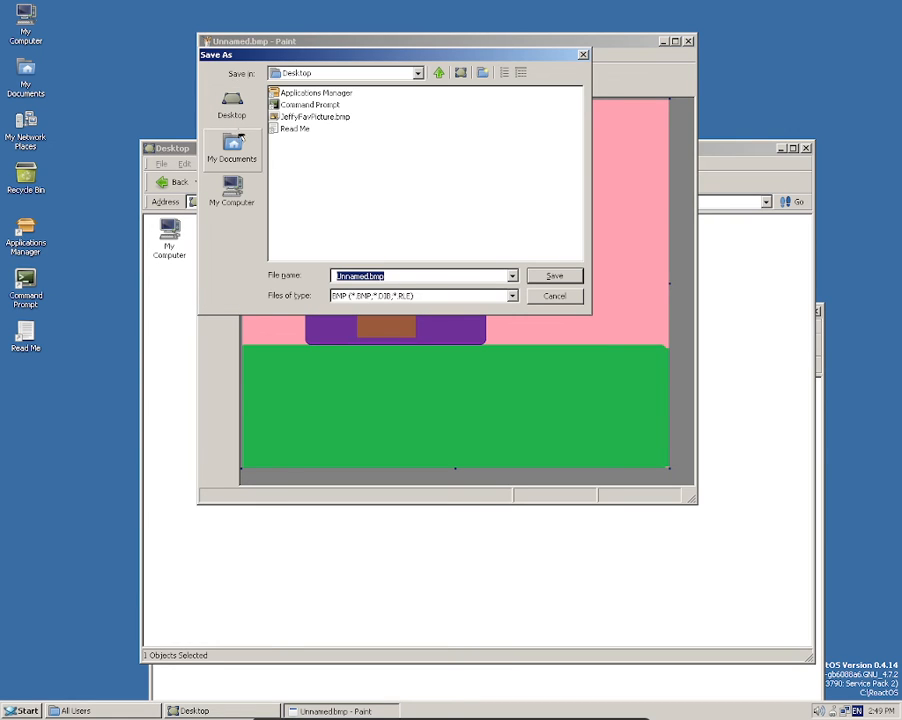
text(Thebesthouseofalltimes)
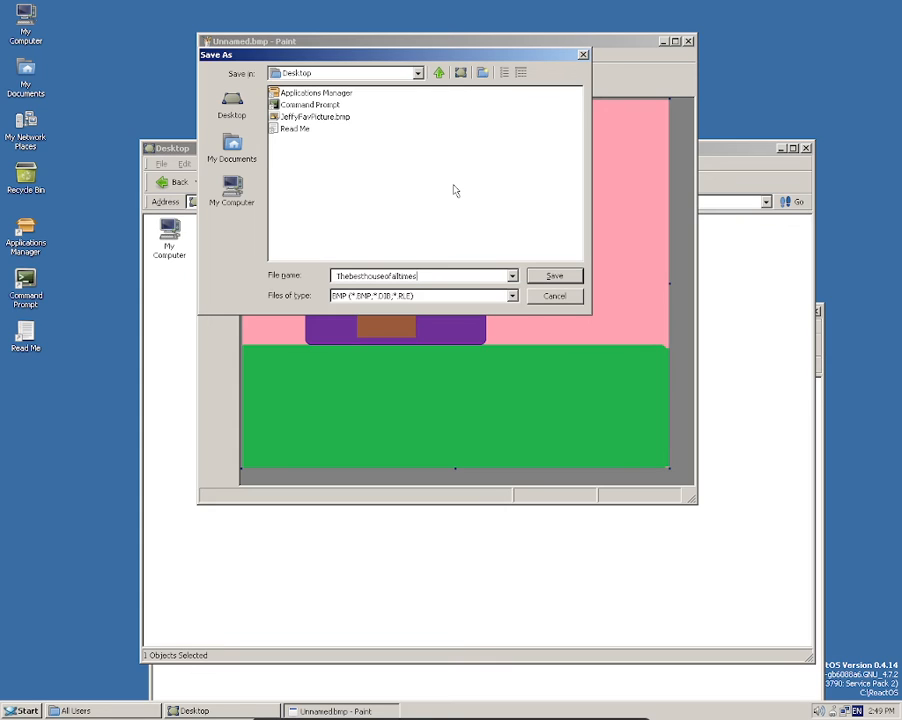
click(512, 296)
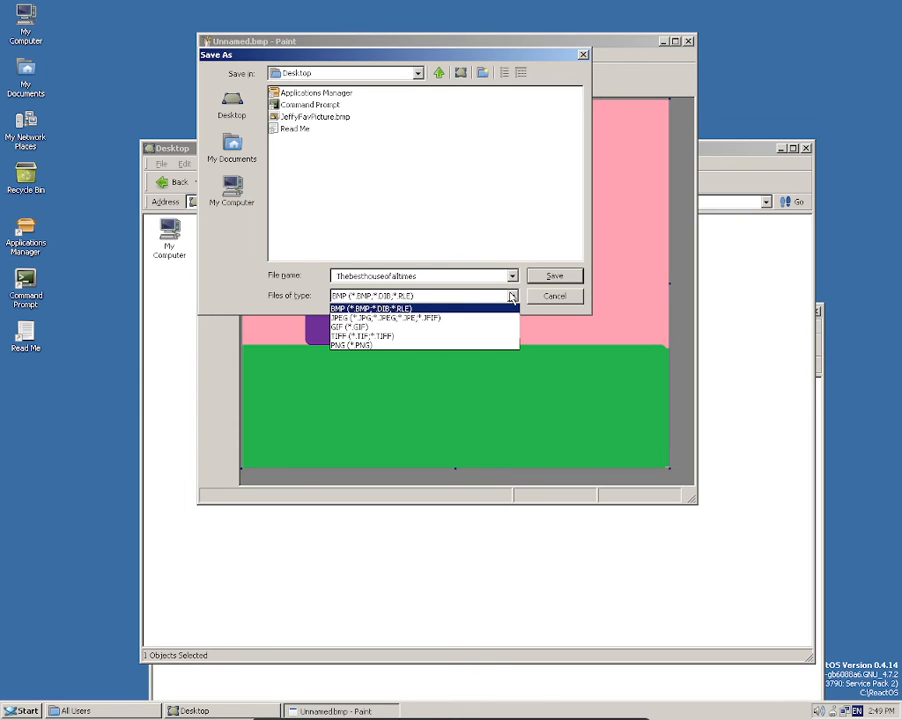
click(404, 345)
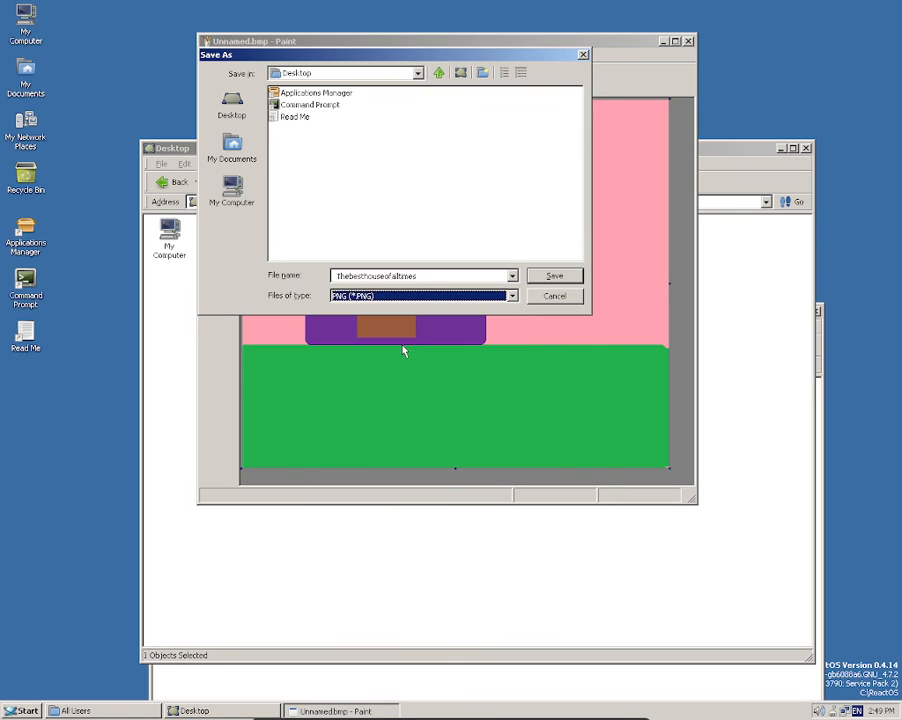
click(534, 280)
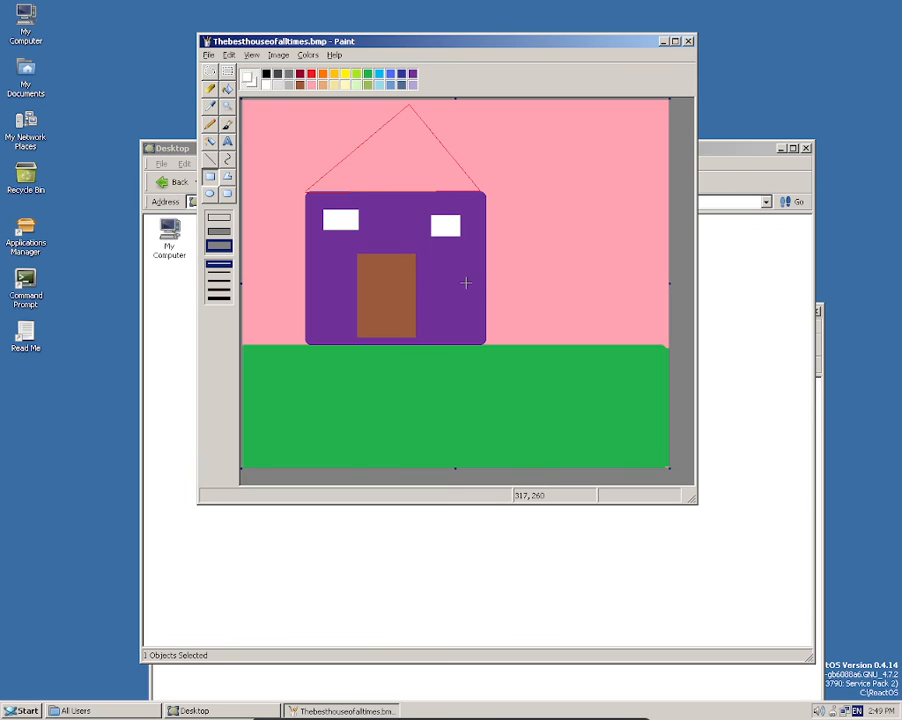
Switch to the file browser and try to reload the Desktop folder from its address
click(167, 331)
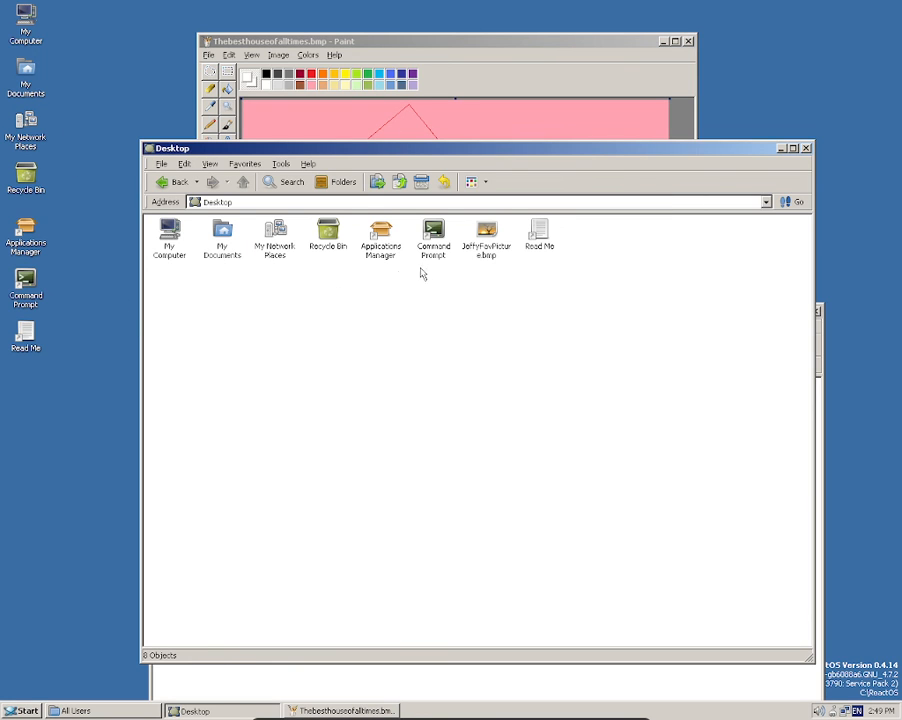
click(316, 202)
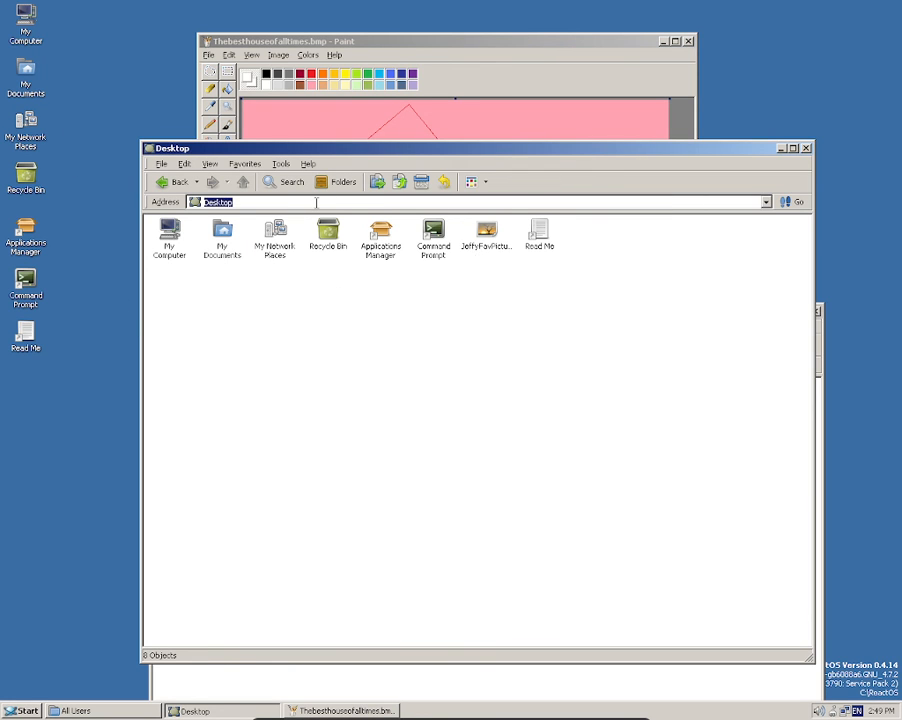
key(Return)
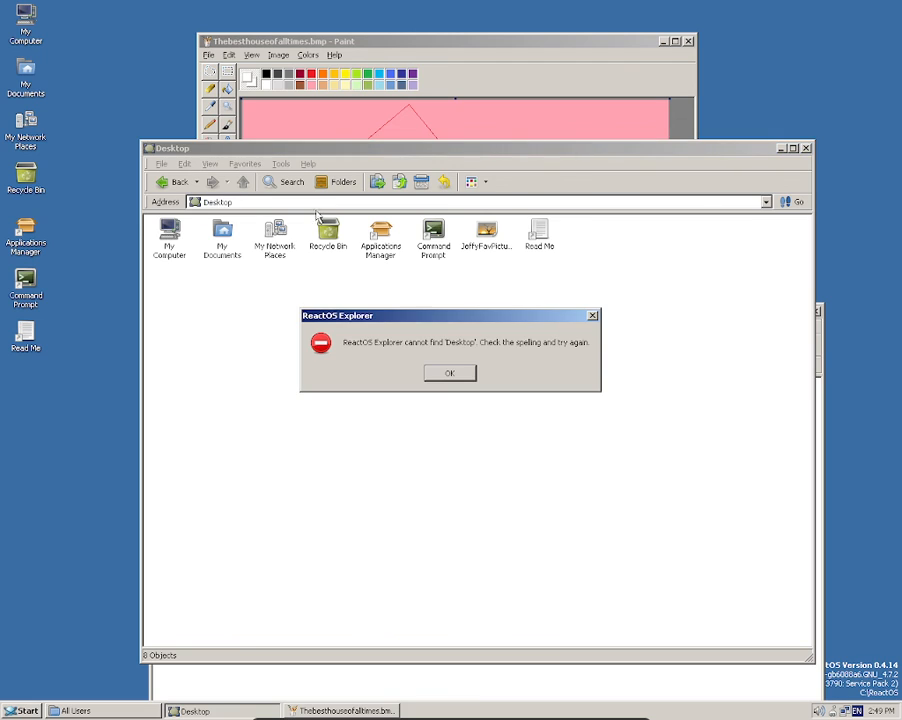
click(446, 370)
Look for the saved picture on Local Disk (C:) in Documents and Settings and in My Documents, closing both folder windows
click(765, 202)
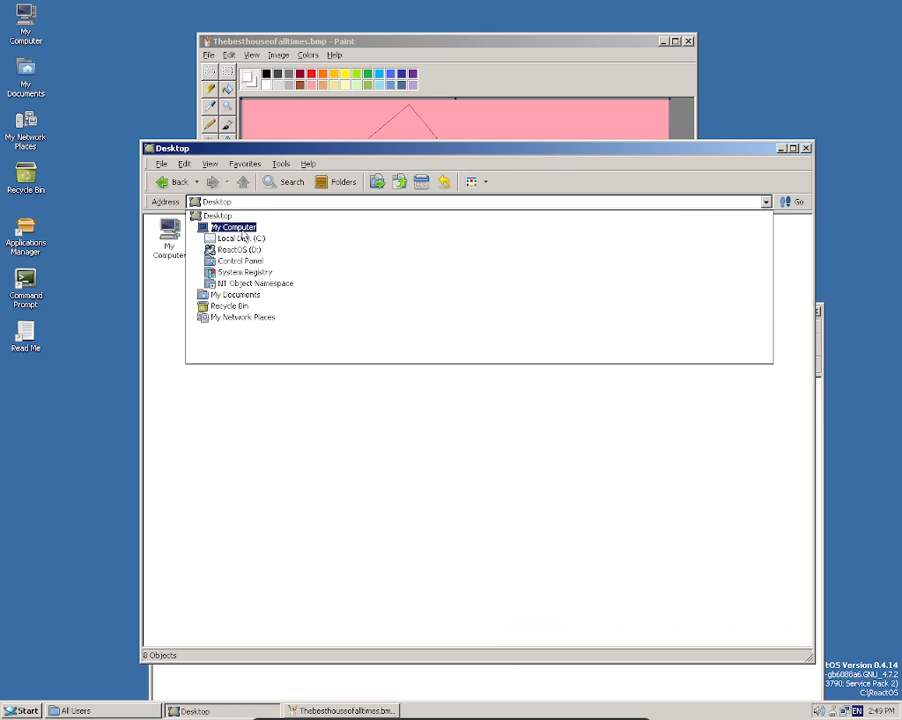
click(232, 227)
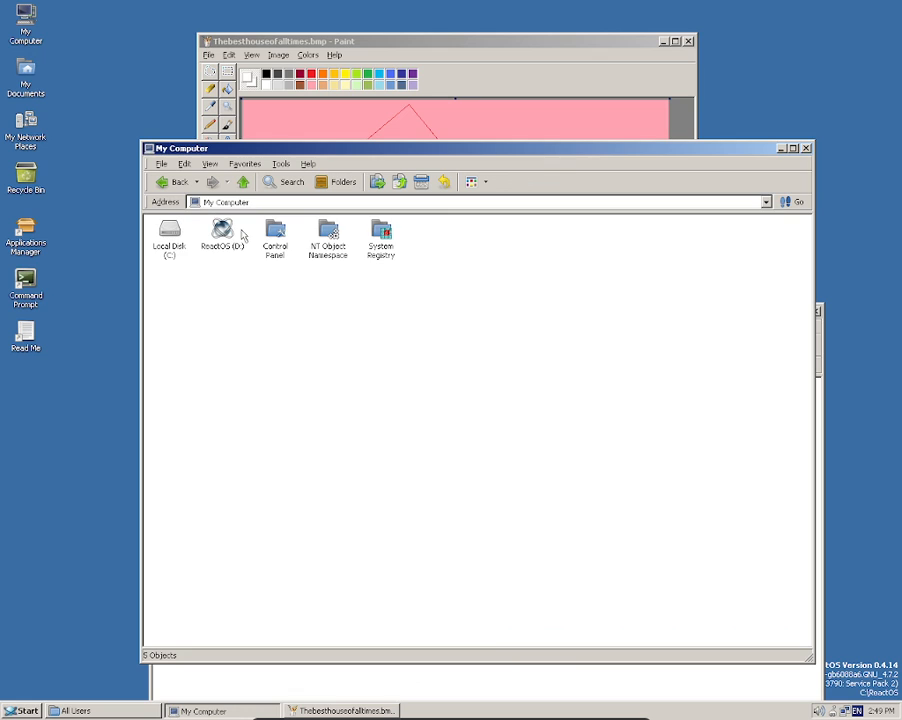
double_click(170, 236)
double_click(170, 236)
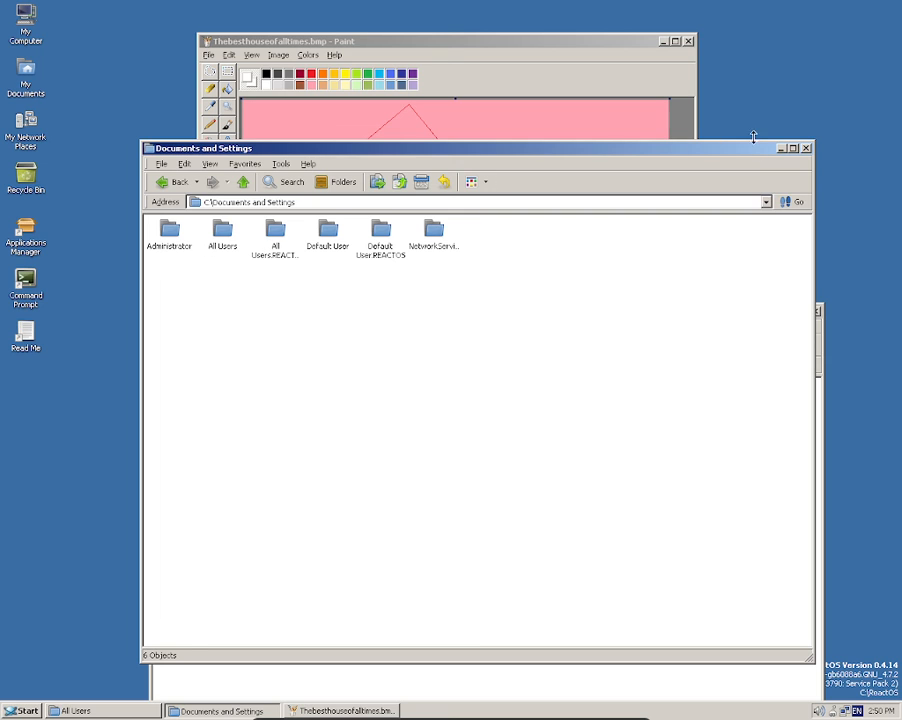
click(805, 149)
double_click(7, 88)
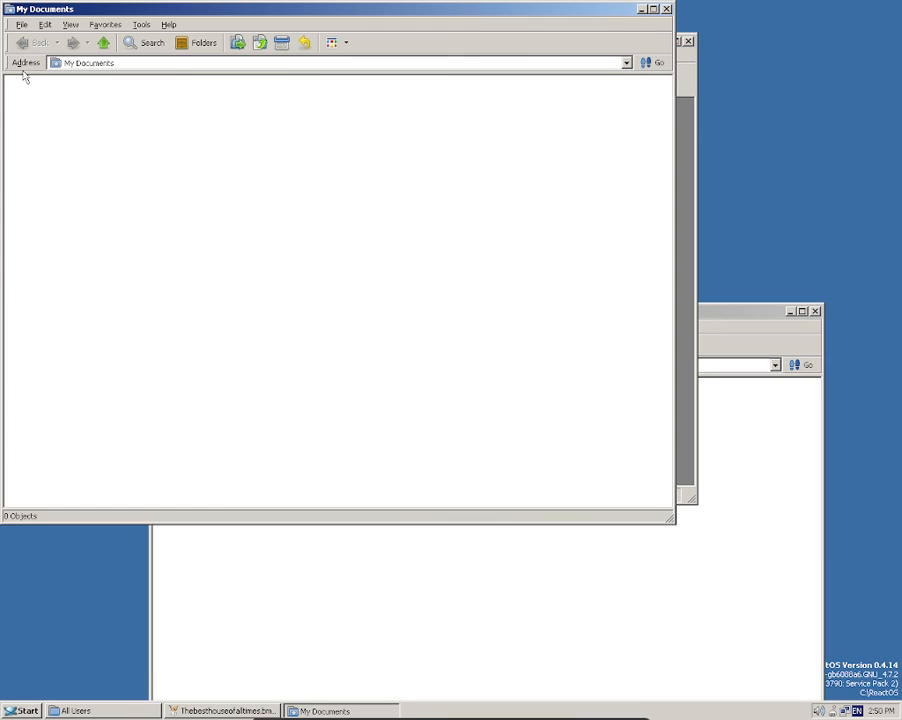
click(667, 9)
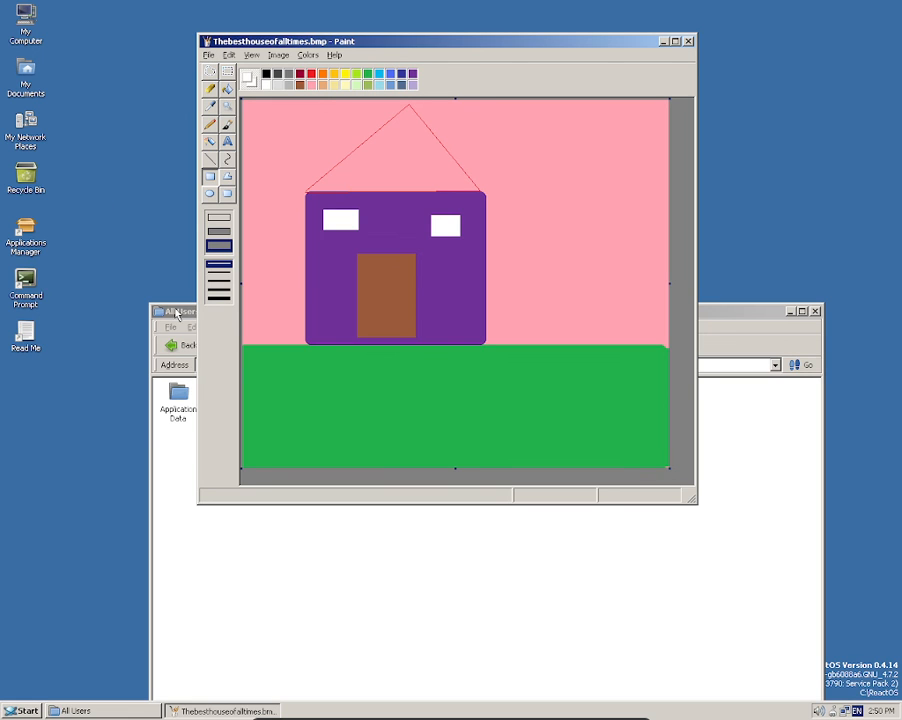
Open Thebesthouseofalltimes.bmp from the Desktop folder in Paint, and close Paint
click(208, 55)
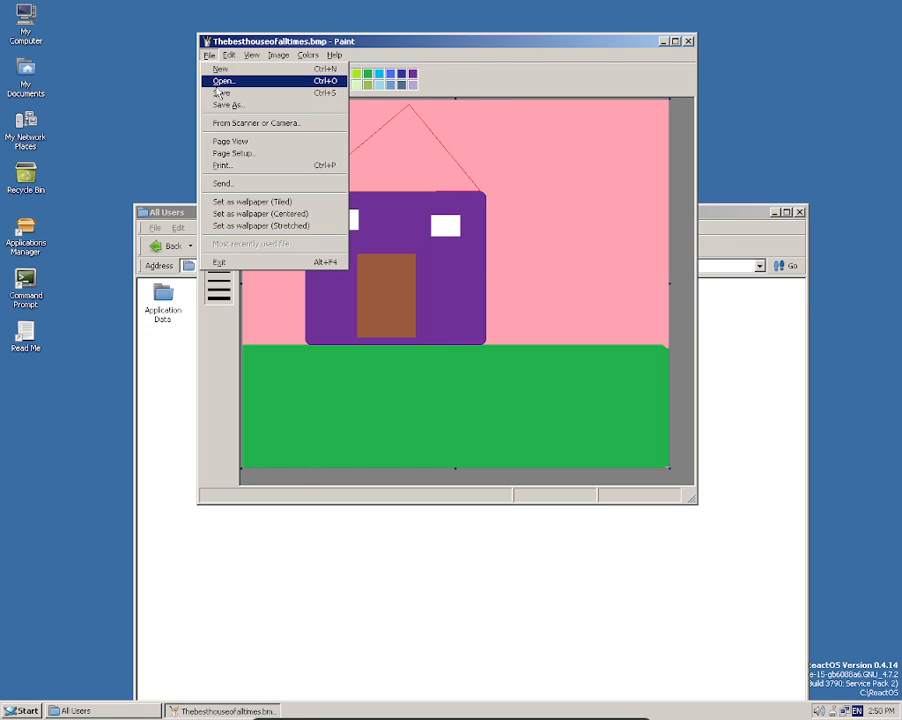
click(222, 81)
click(383, 73)
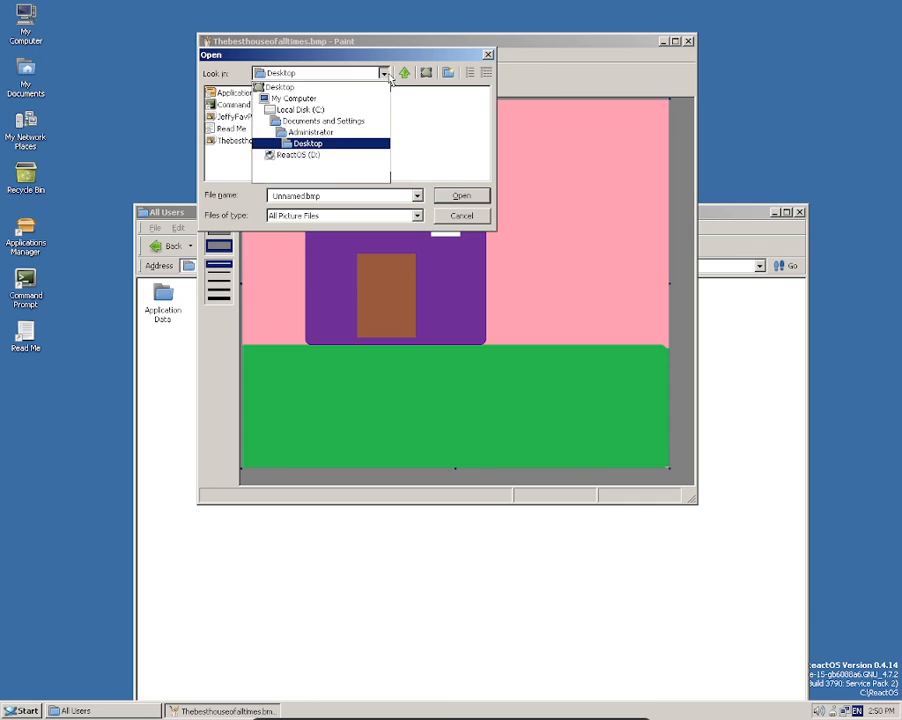
click(348, 144)
click(379, 74)
click(425, 119)
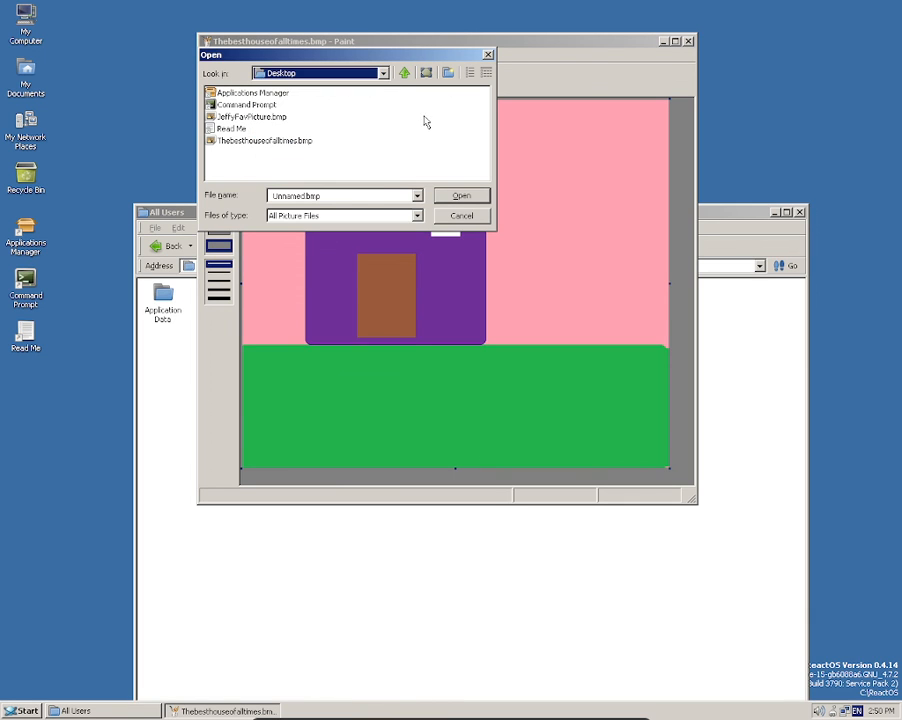
double_click(265, 141)
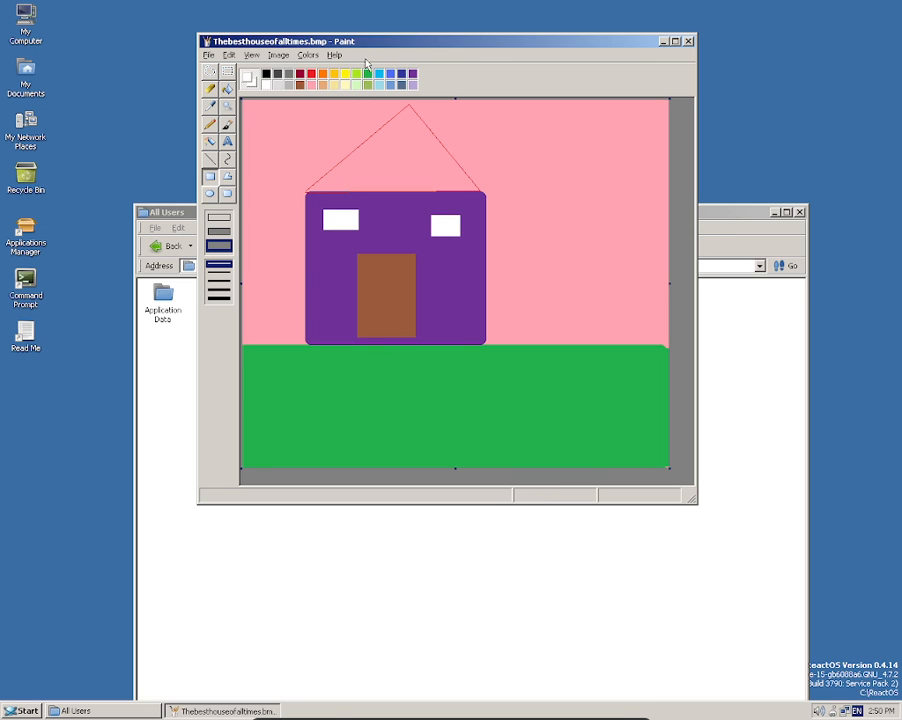
click(688, 41)
Look in the My Documents folder of All Users for the picture and go back to Documents and Settings
drag(414, 211, 443, 90)
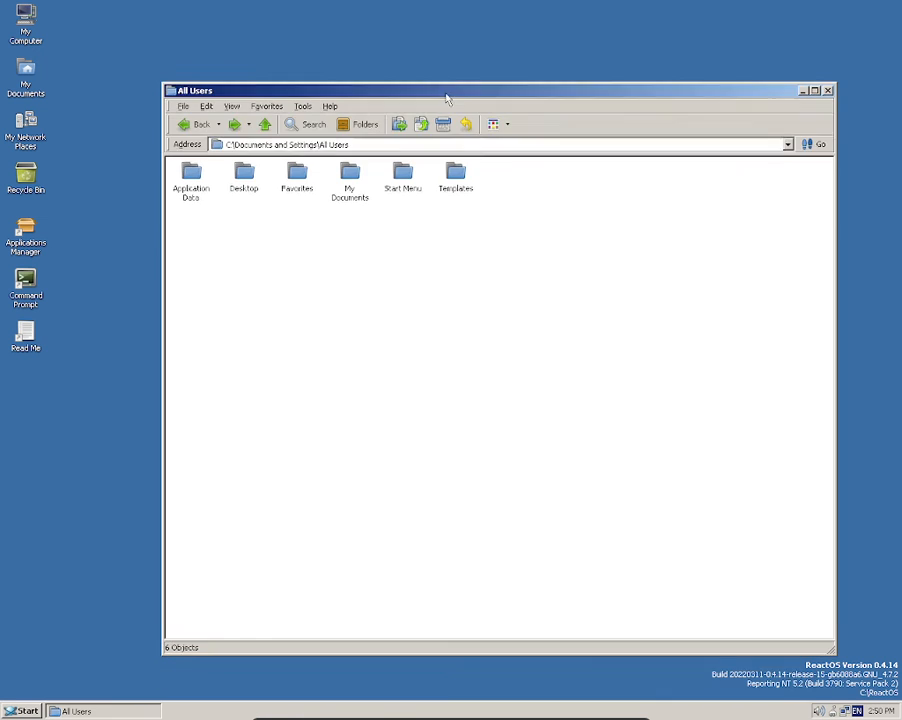
click(343, 176)
double_click(344, 178)
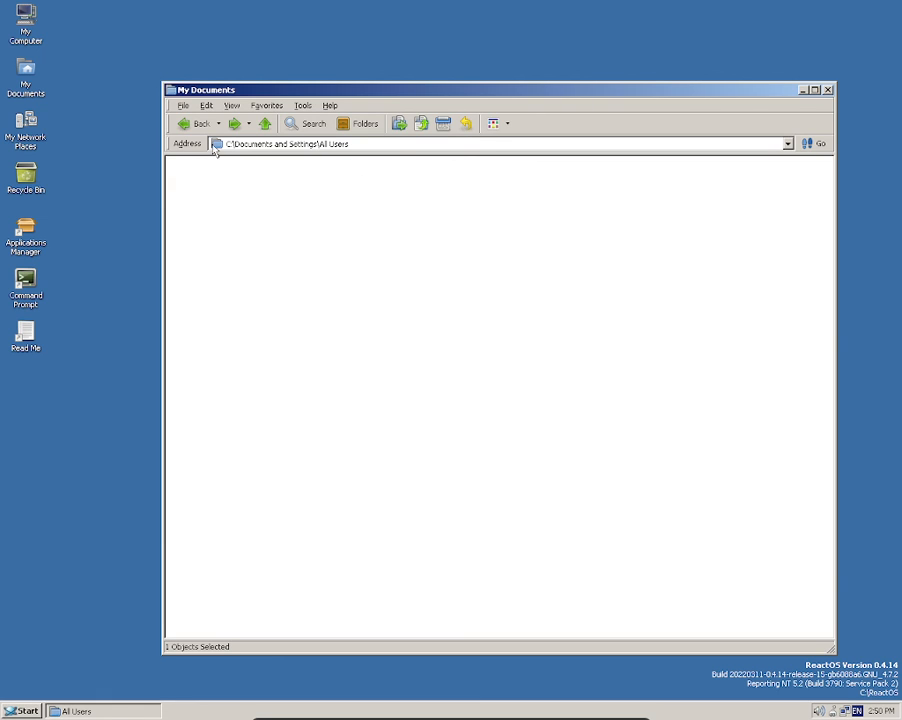
click(188, 125)
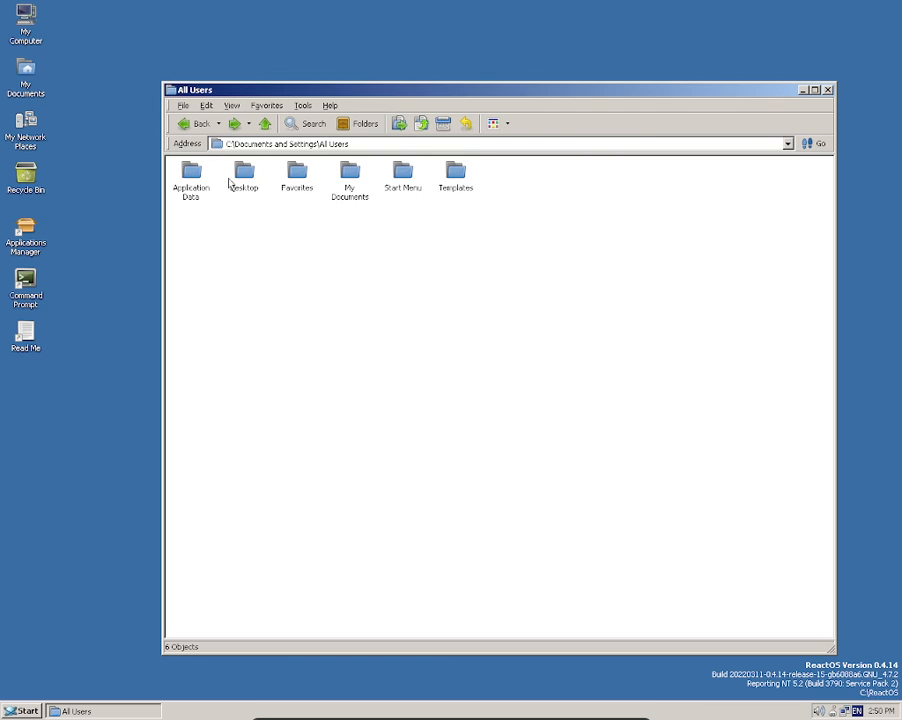
click(182, 130)
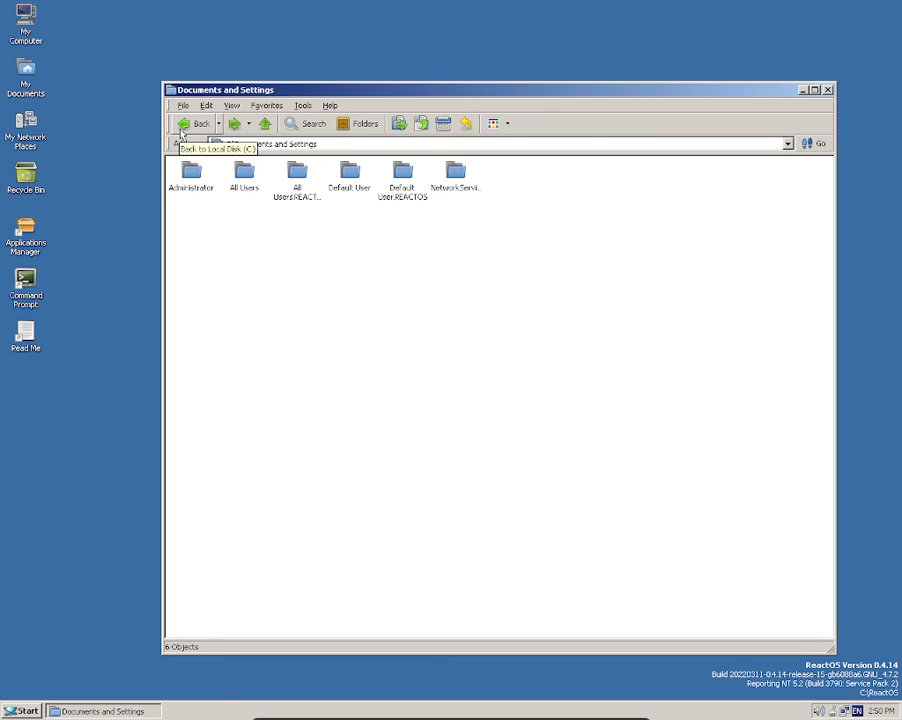
Open Thebesthouseofalltimes.bmp from the Administrator's Desktop folder in the picture viewer and maximize the viewer
double_click(195, 172)
click(196, 173)
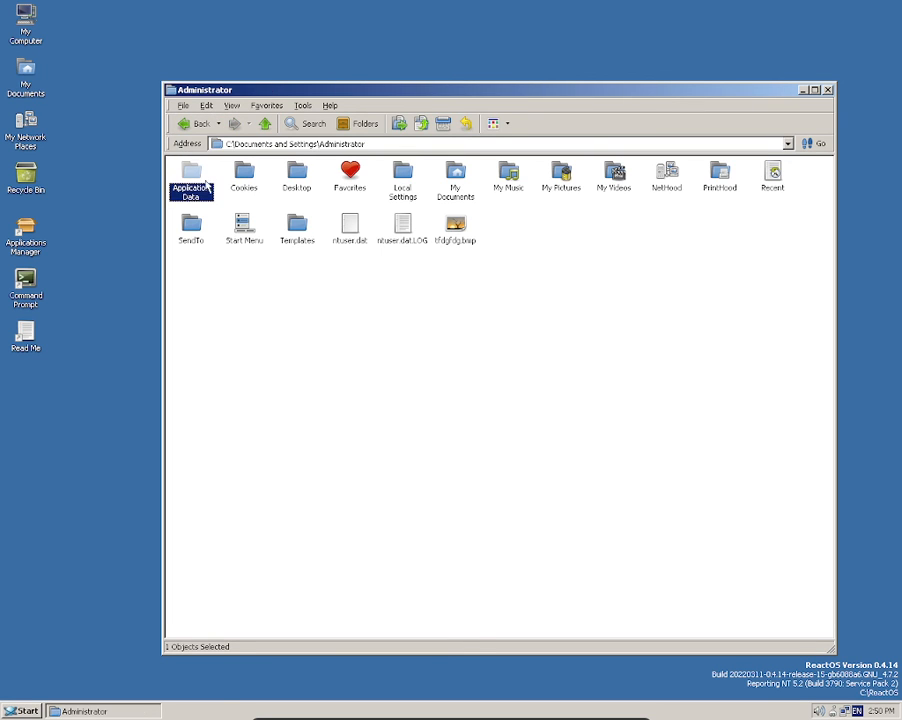
click(402, 265)
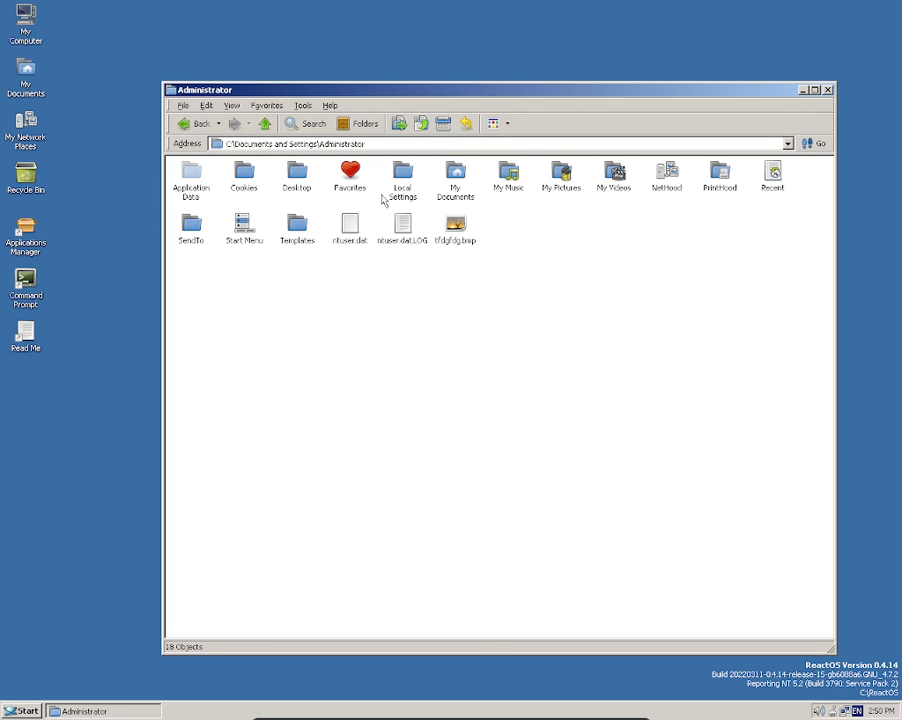
double_click(297, 170)
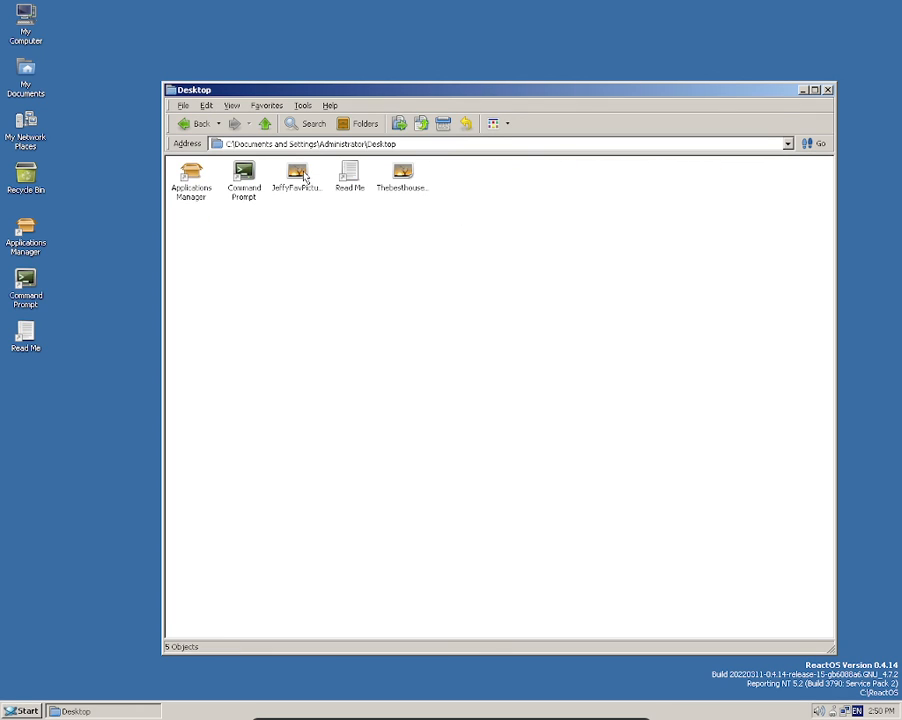
double_click(402, 189)
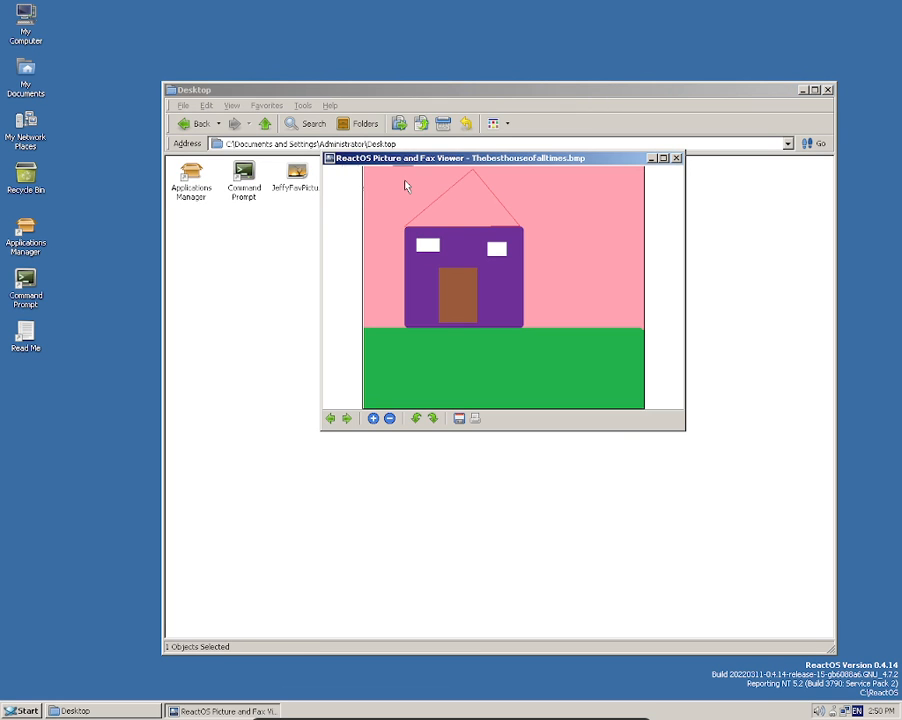
click(663, 158)
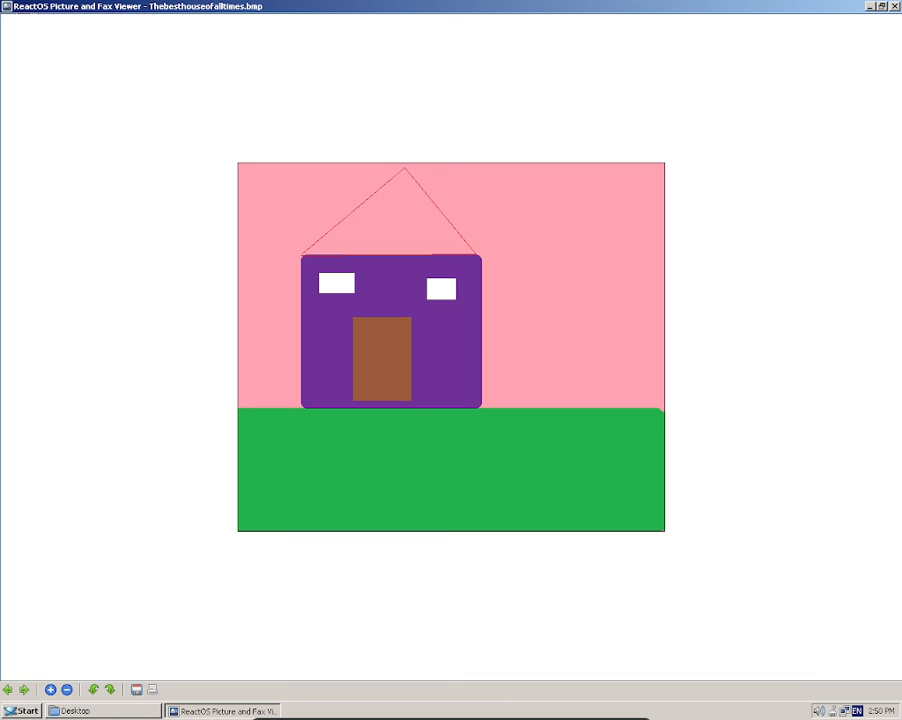
Leave the full-screen virtual machine and switch to OBS on the host desktop
click(614, 694)
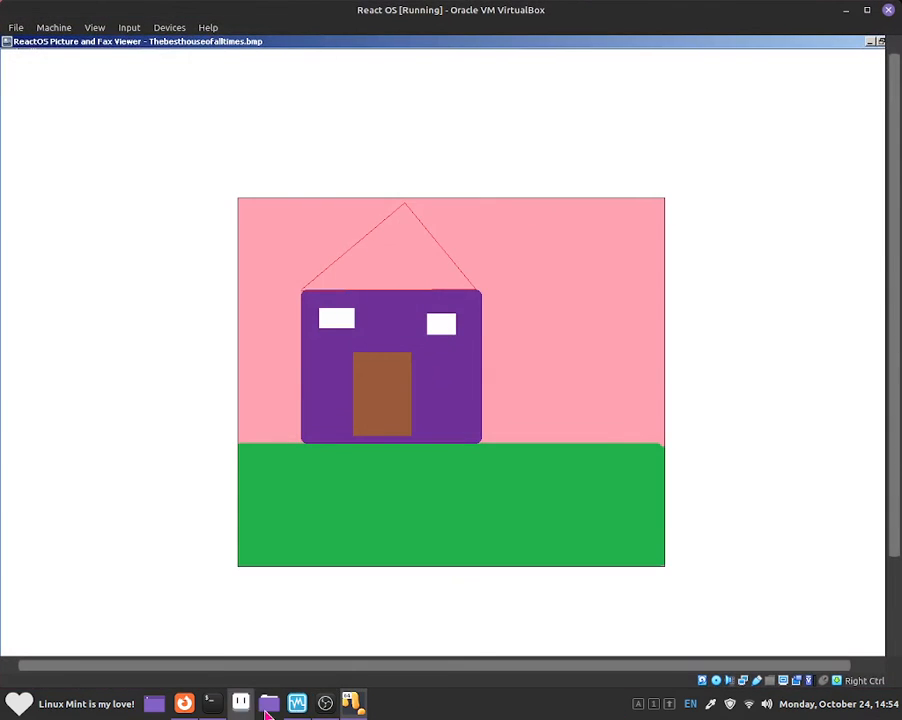
click(325, 703)
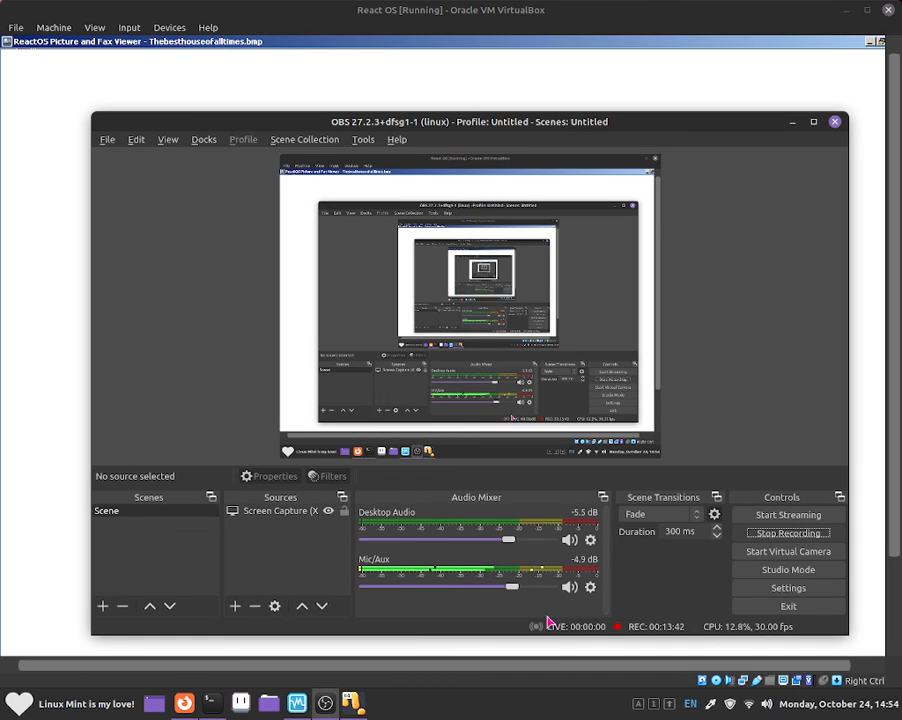